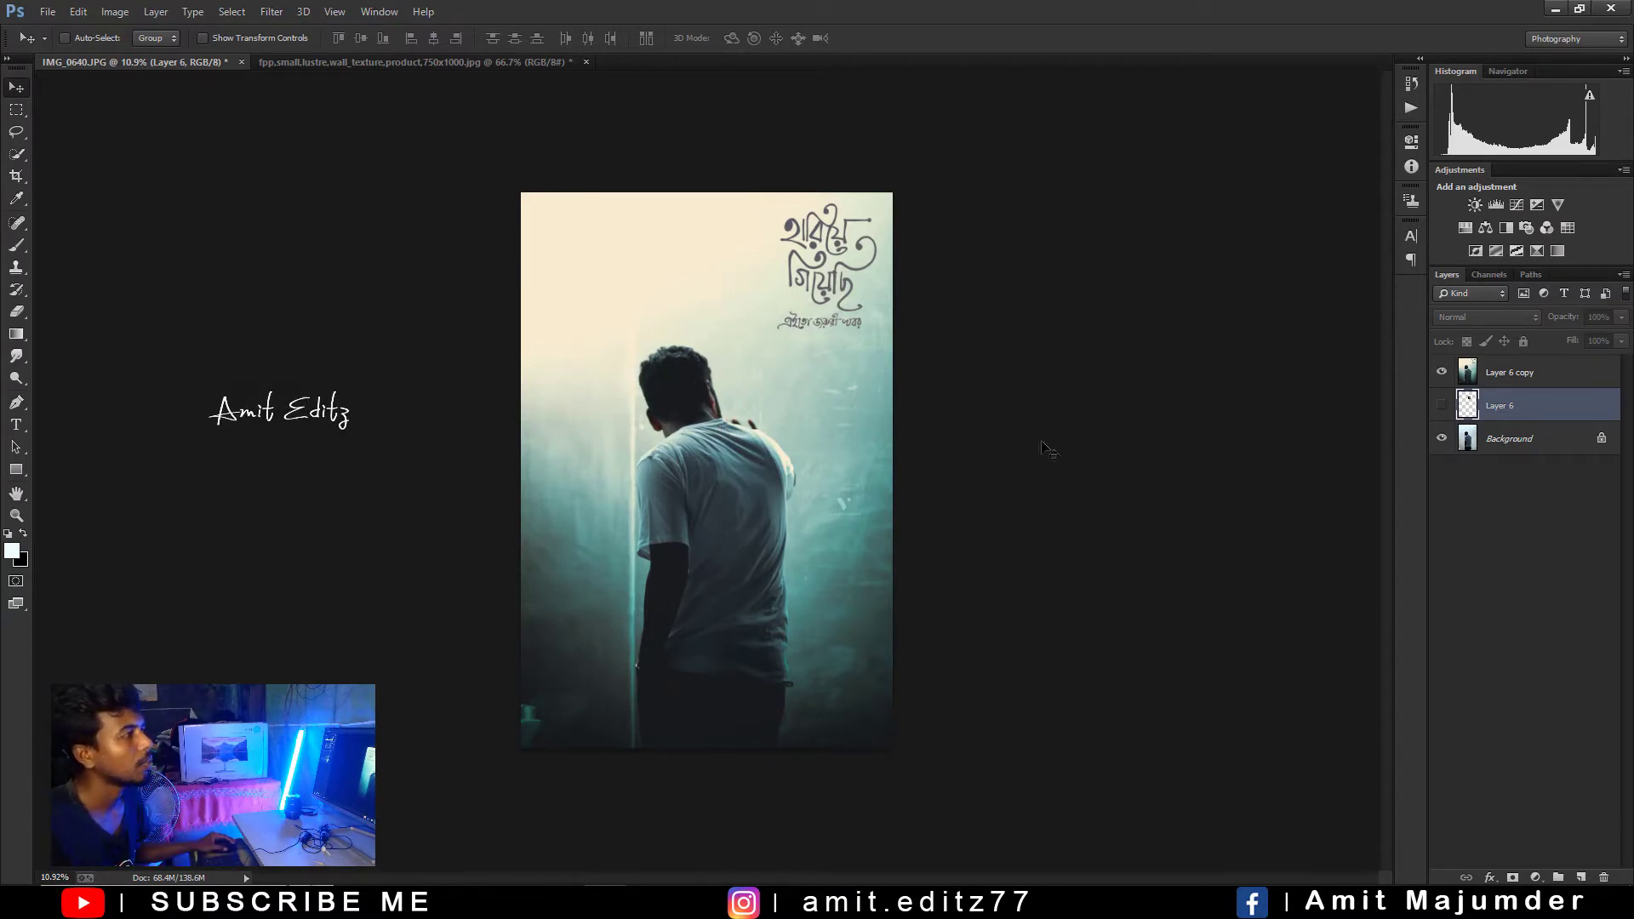
Hide Layer 6 copy to reveal the original photo and select the Background layer.
left_click(1441, 373)
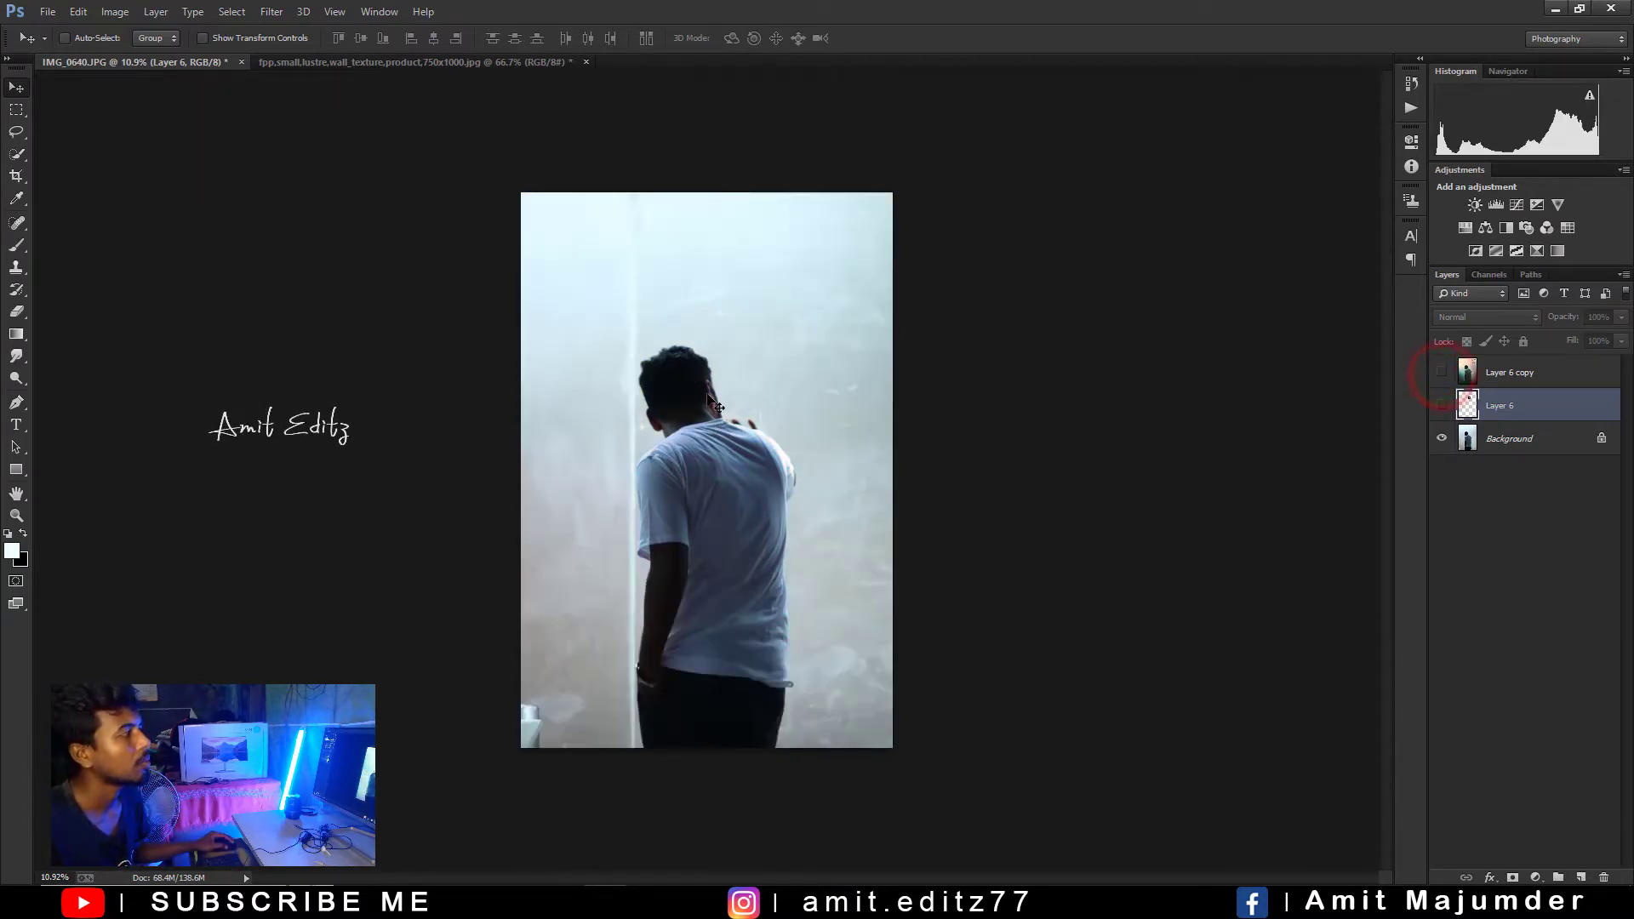
scroll(717, 407, "up", 3)
left_click(1551, 440)
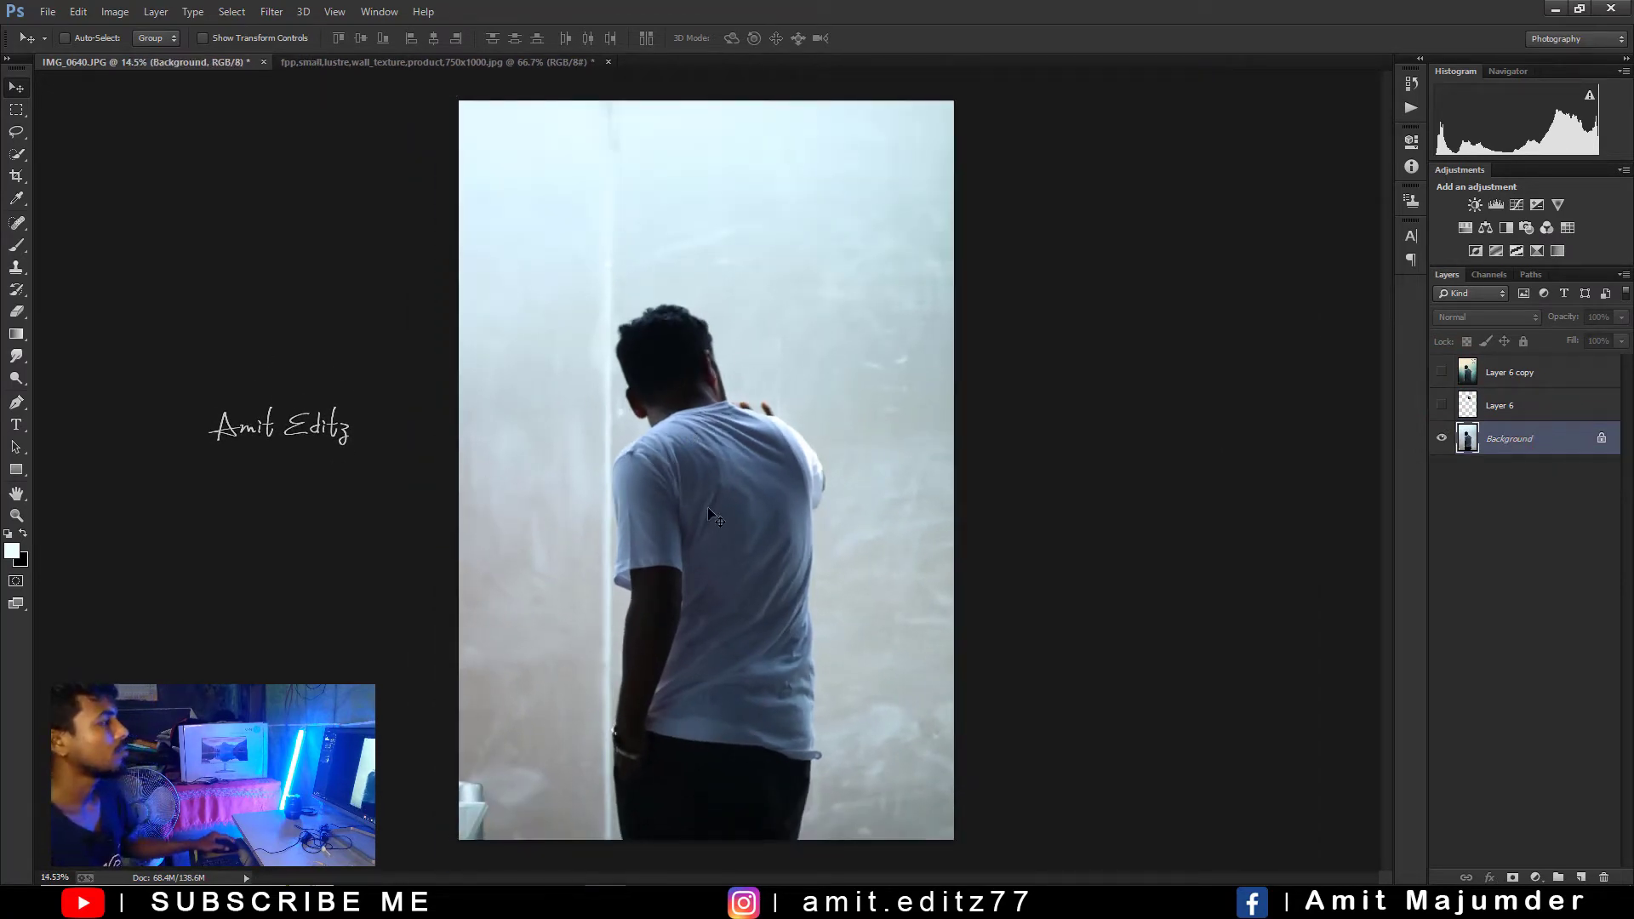
scroll(708, 509, "down", 1)
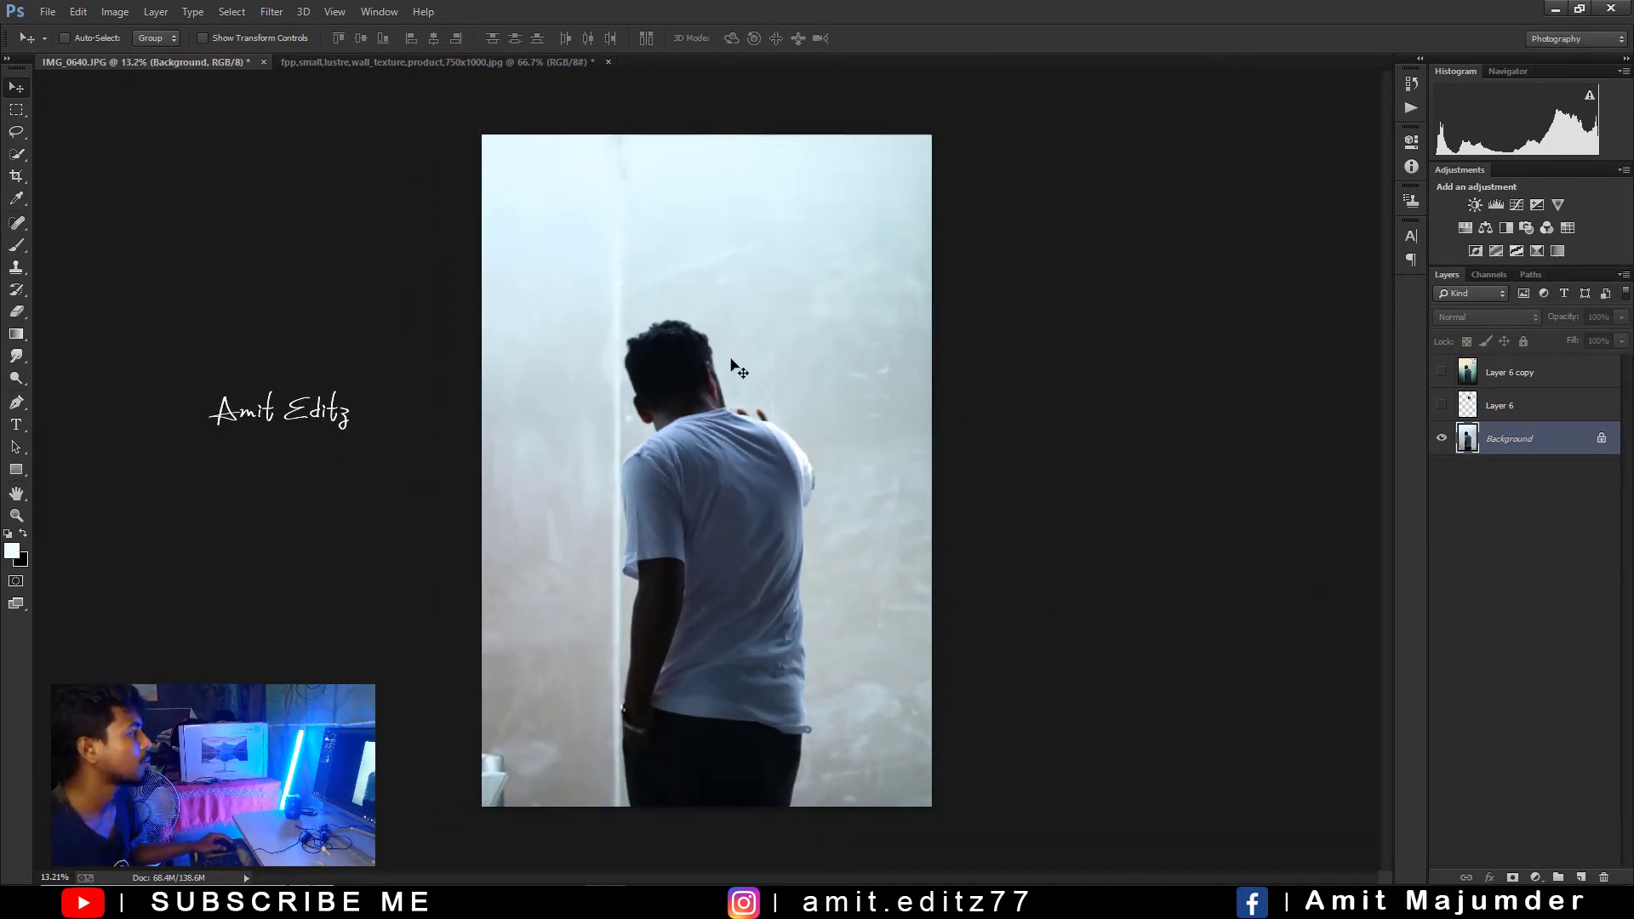
scroll(793, 53, "up", 2)
scroll(749, 127, "up", 4)
scroll(741, 122, "up", 2)
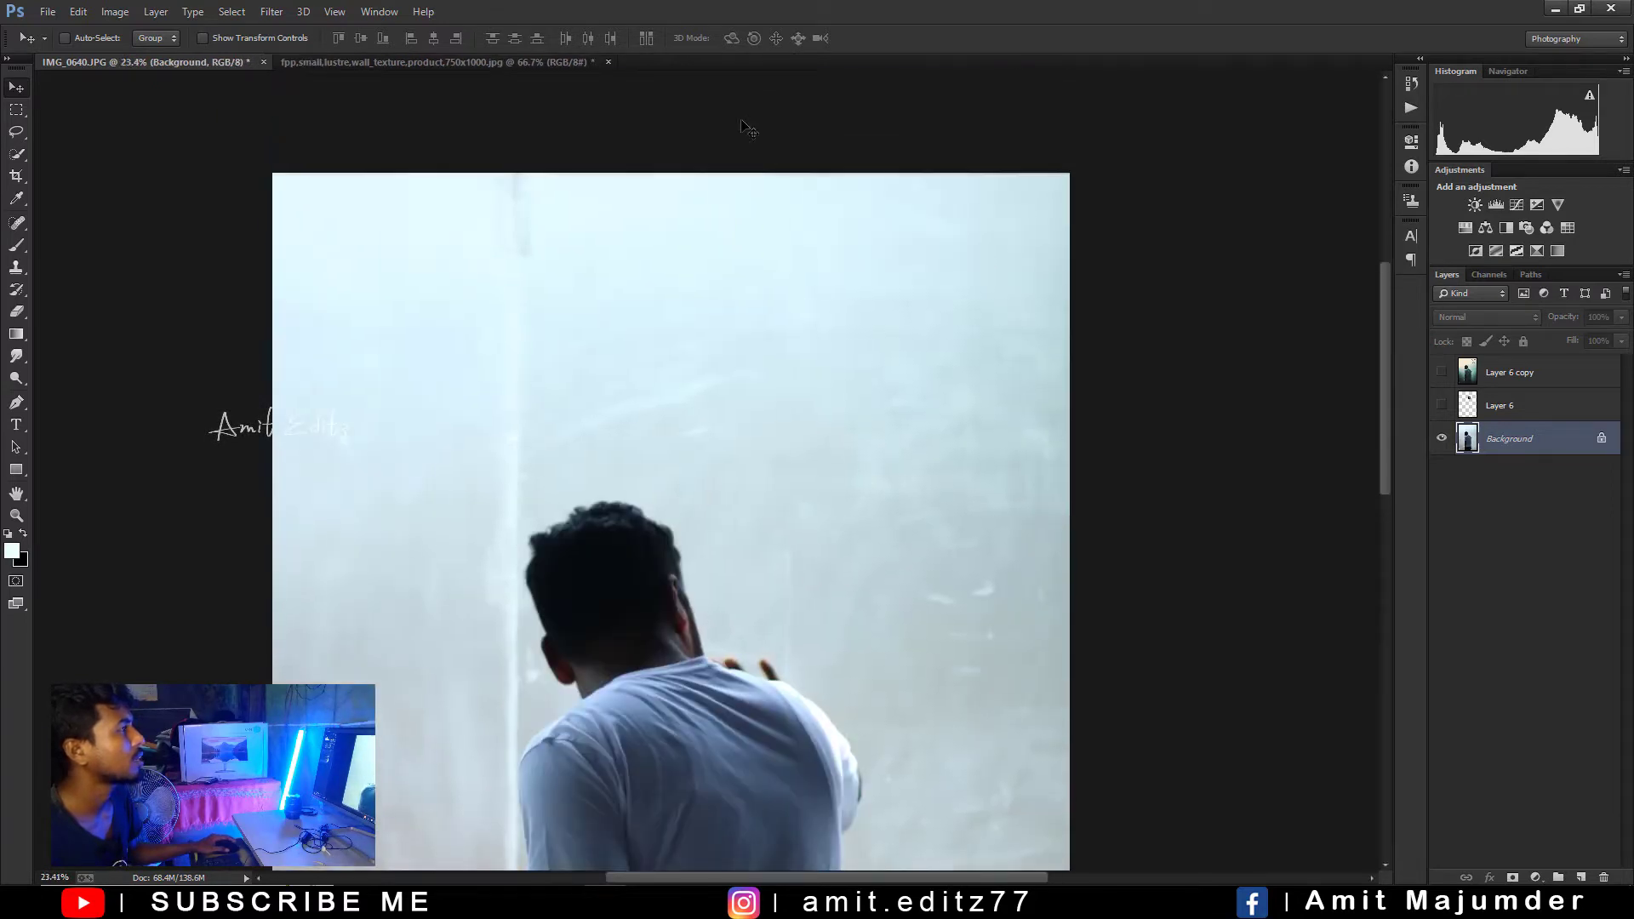
scroll(739, 130, "up", 3)
scroll(693, 194, "down", 3)
scroll(694, 196, "up", 3)
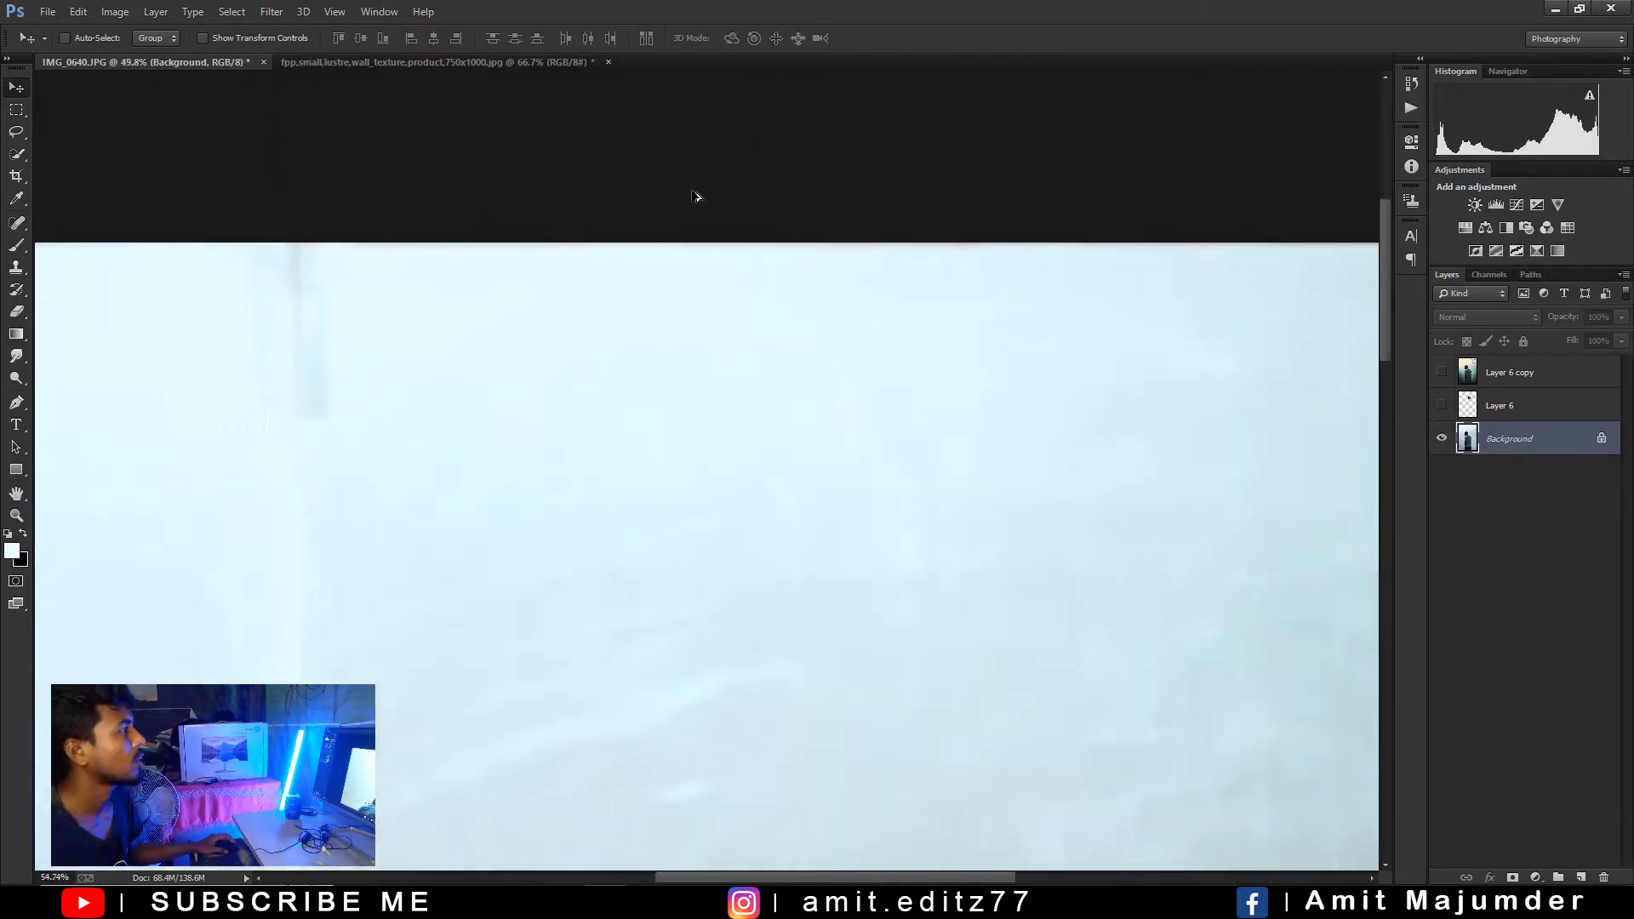
scroll(694, 195, "down", 1)
scroll(694, 196, "down", 3)
scroll(694, 196, "down", 1)
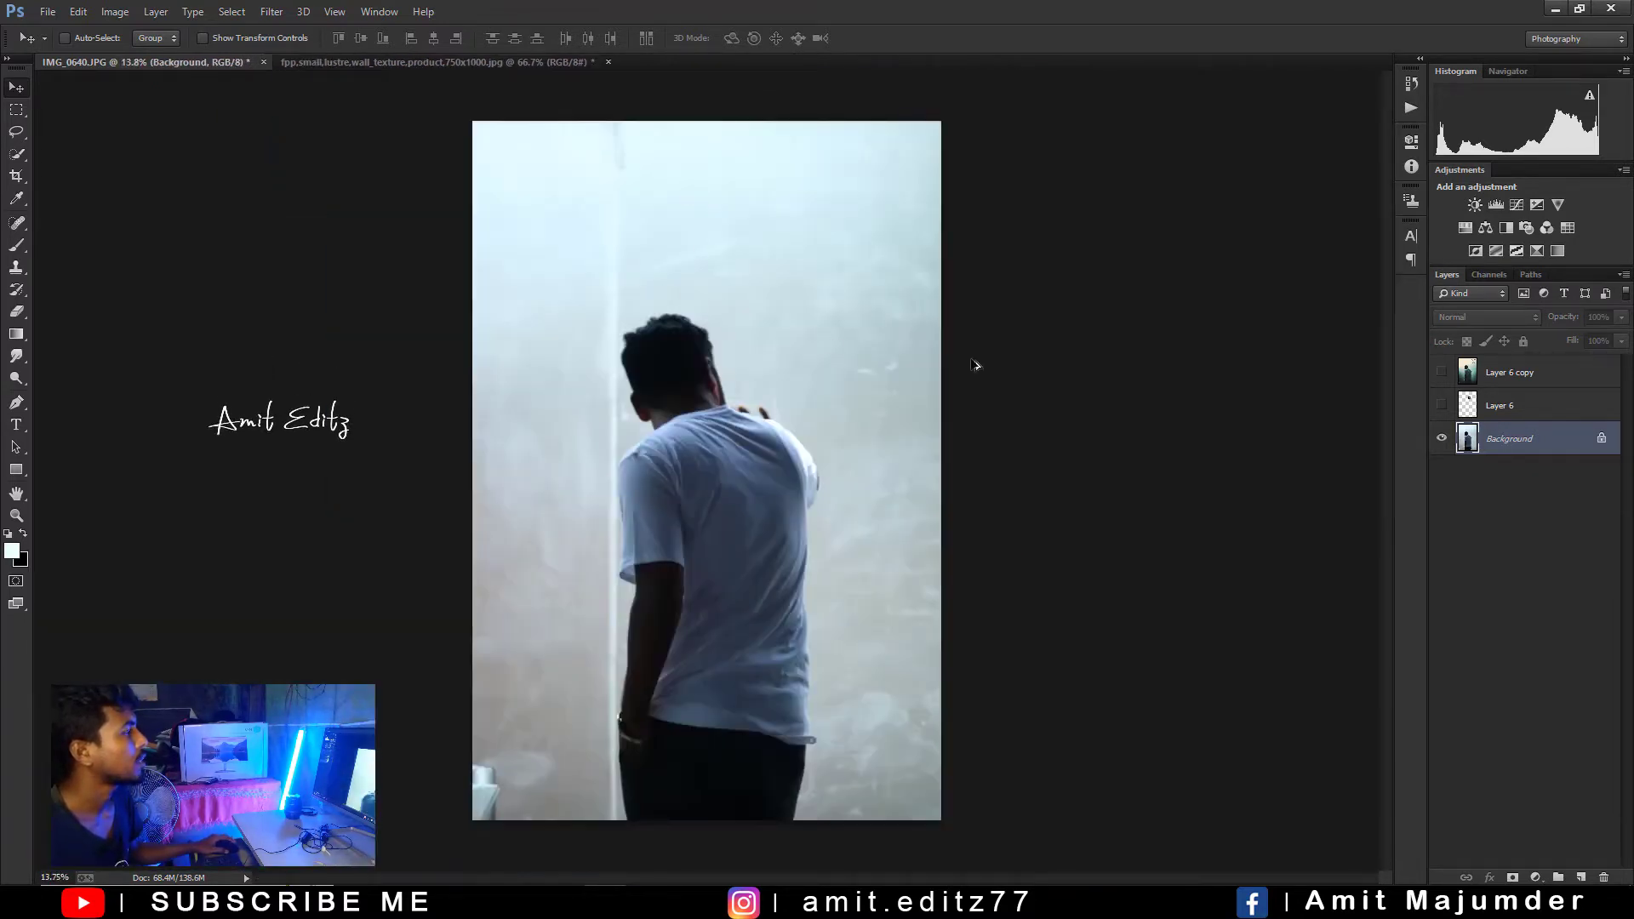
Compare against the finished edit, hide it again, and duplicate the Background layer.
left_click(1440, 372)
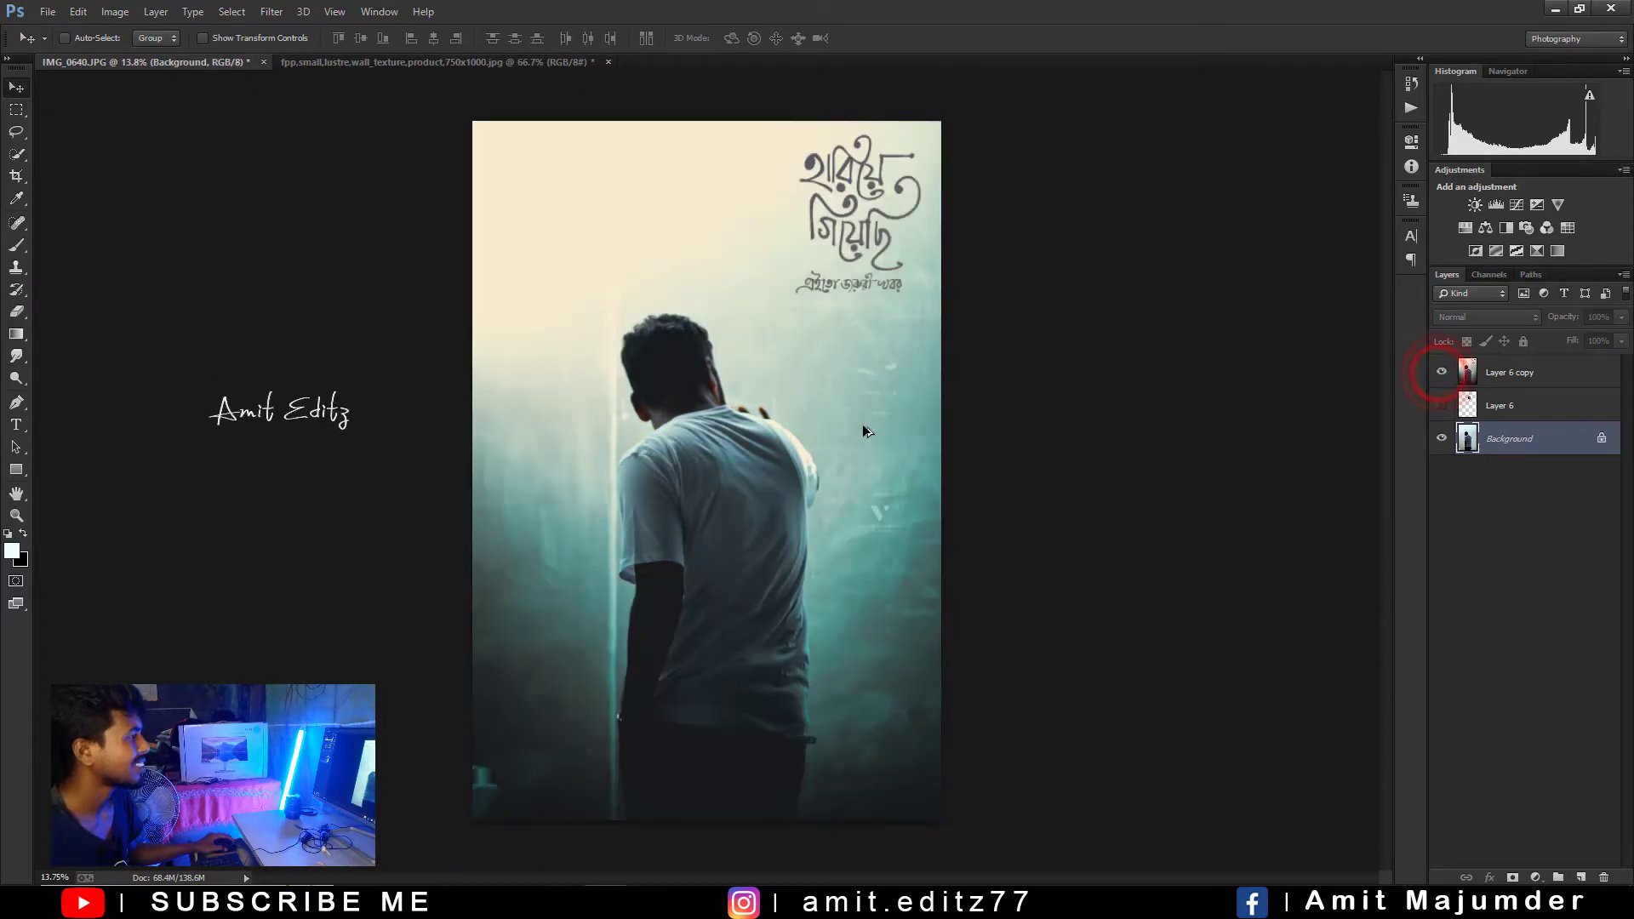
left_click(1441, 372)
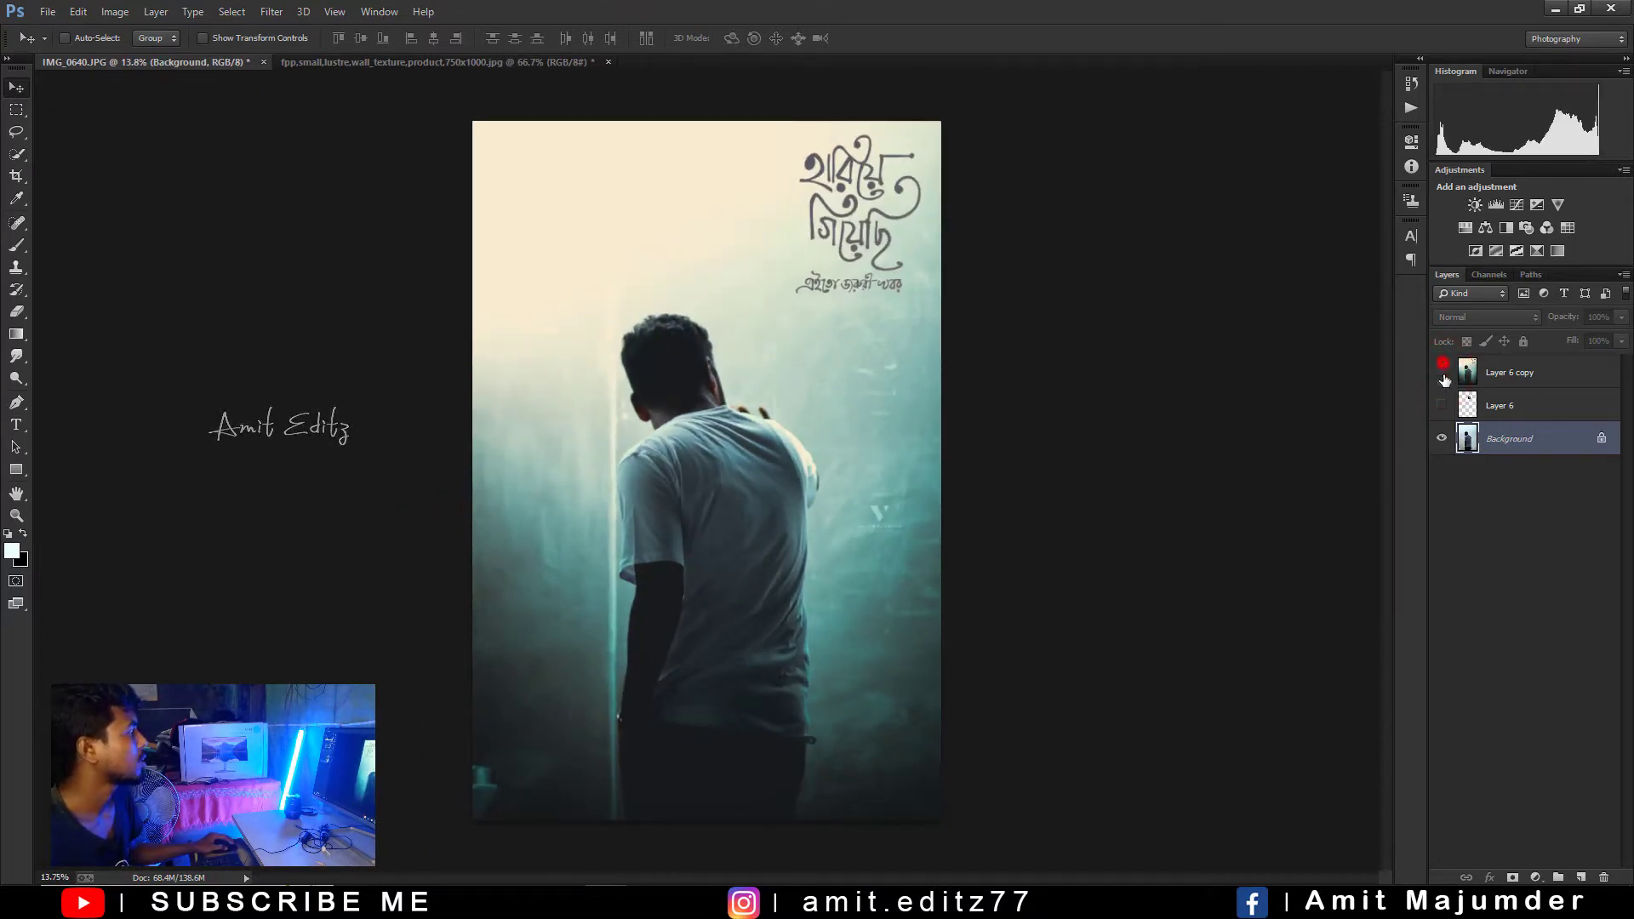
left_click_drag(1522, 444, 1580, 877)
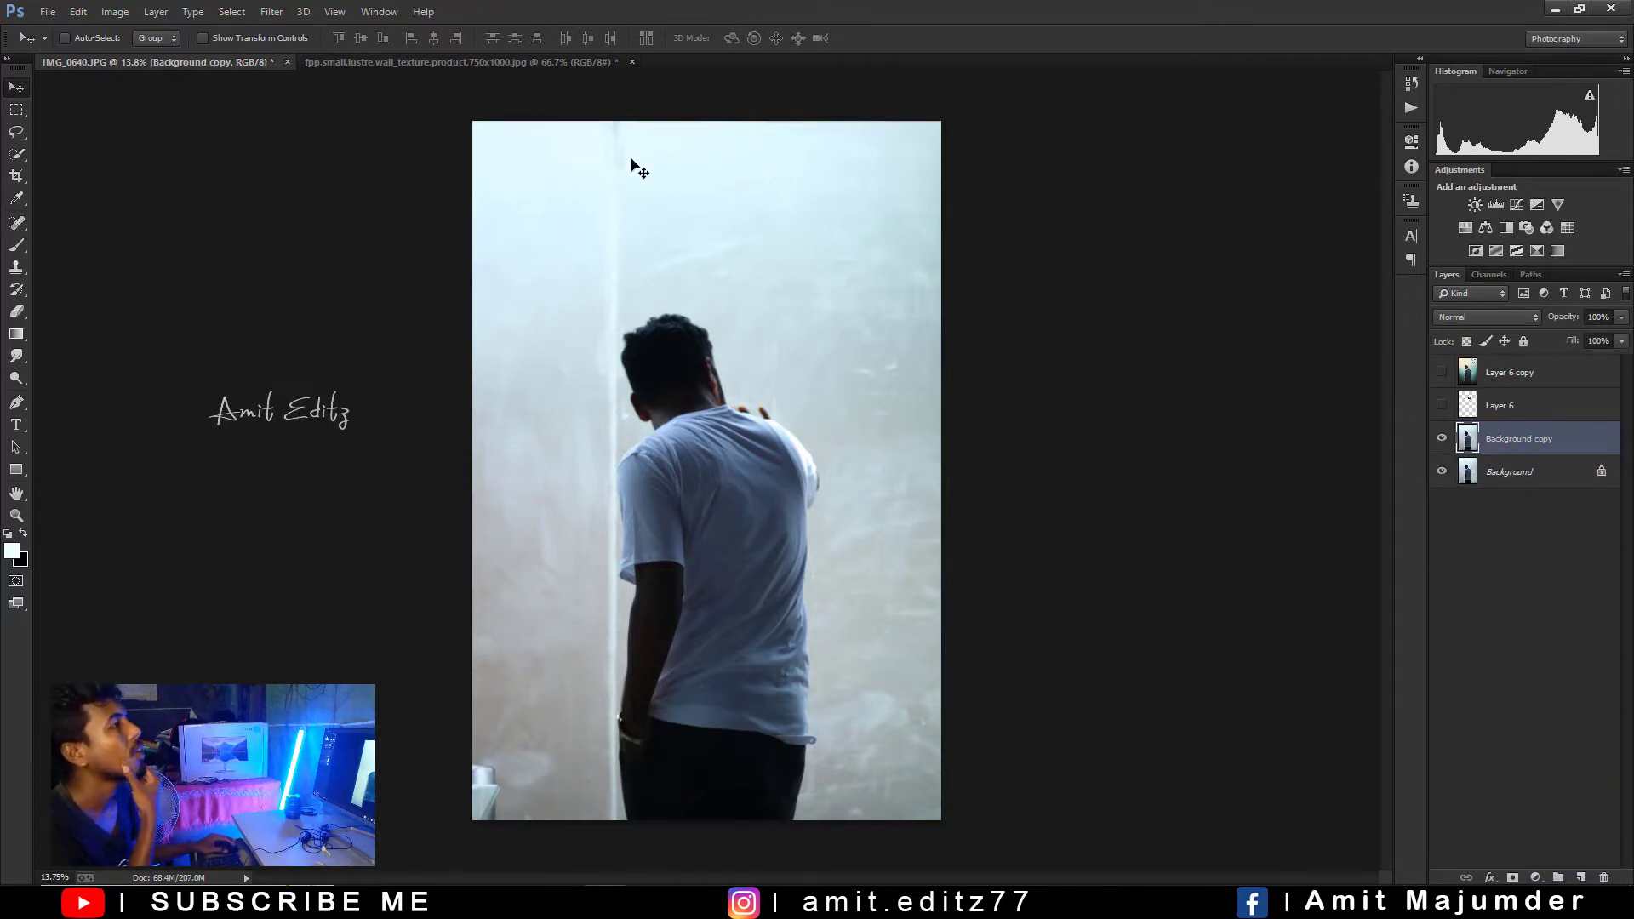
Apply the Camera Raw Filter with Temperature -16, Contrast +4 and Blacks -17.
left_click(278, 12)
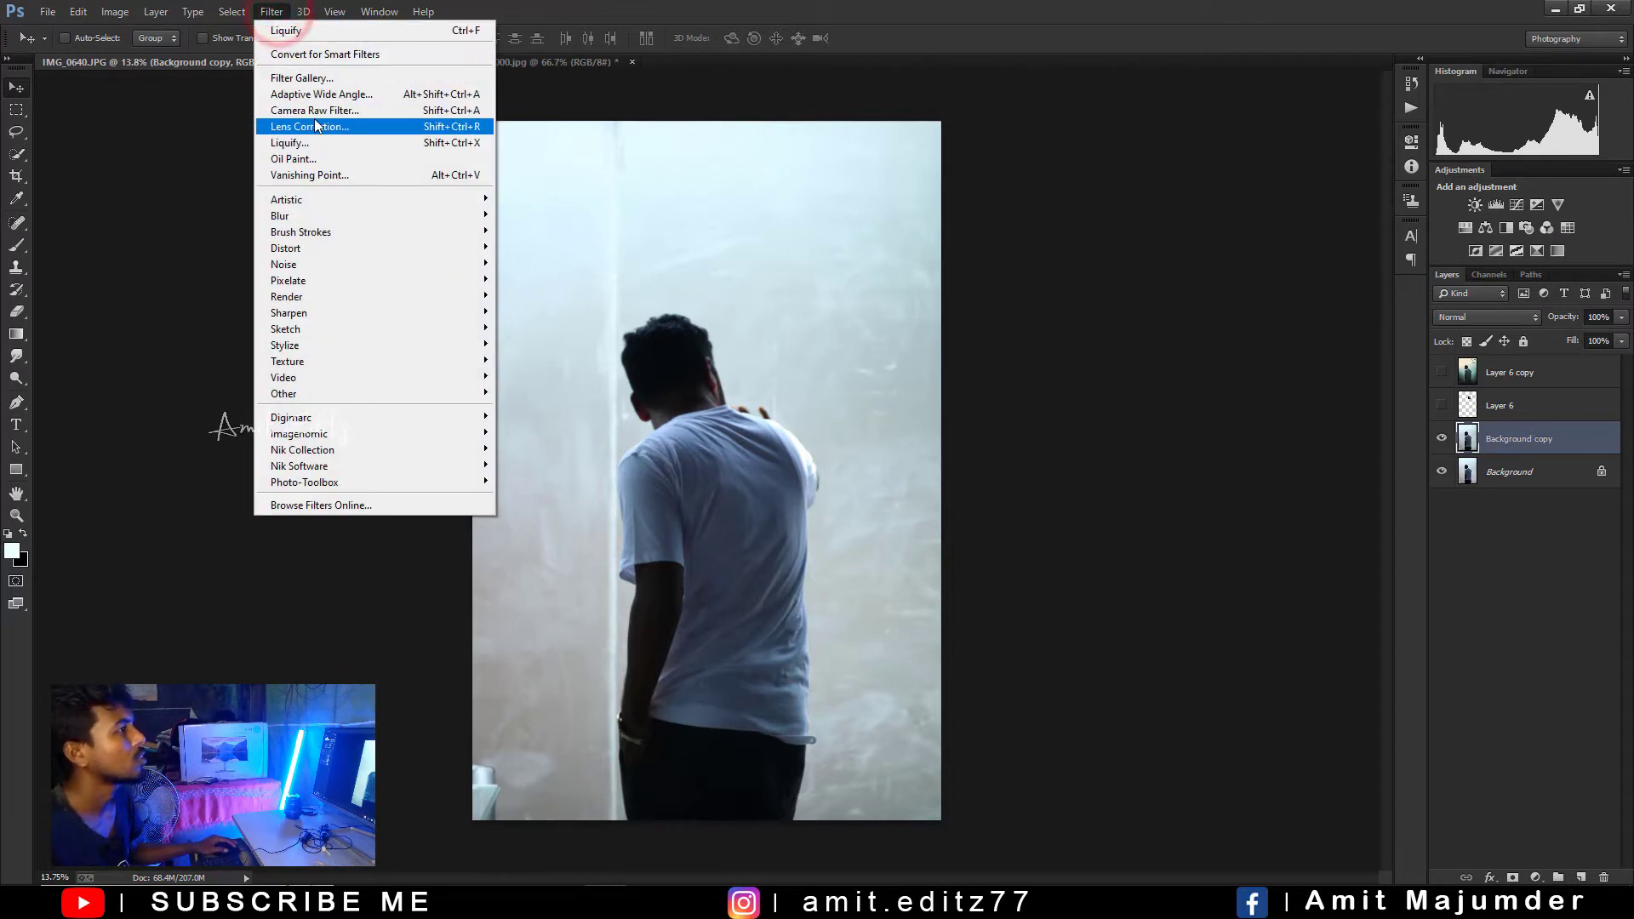
left_click(315, 111)
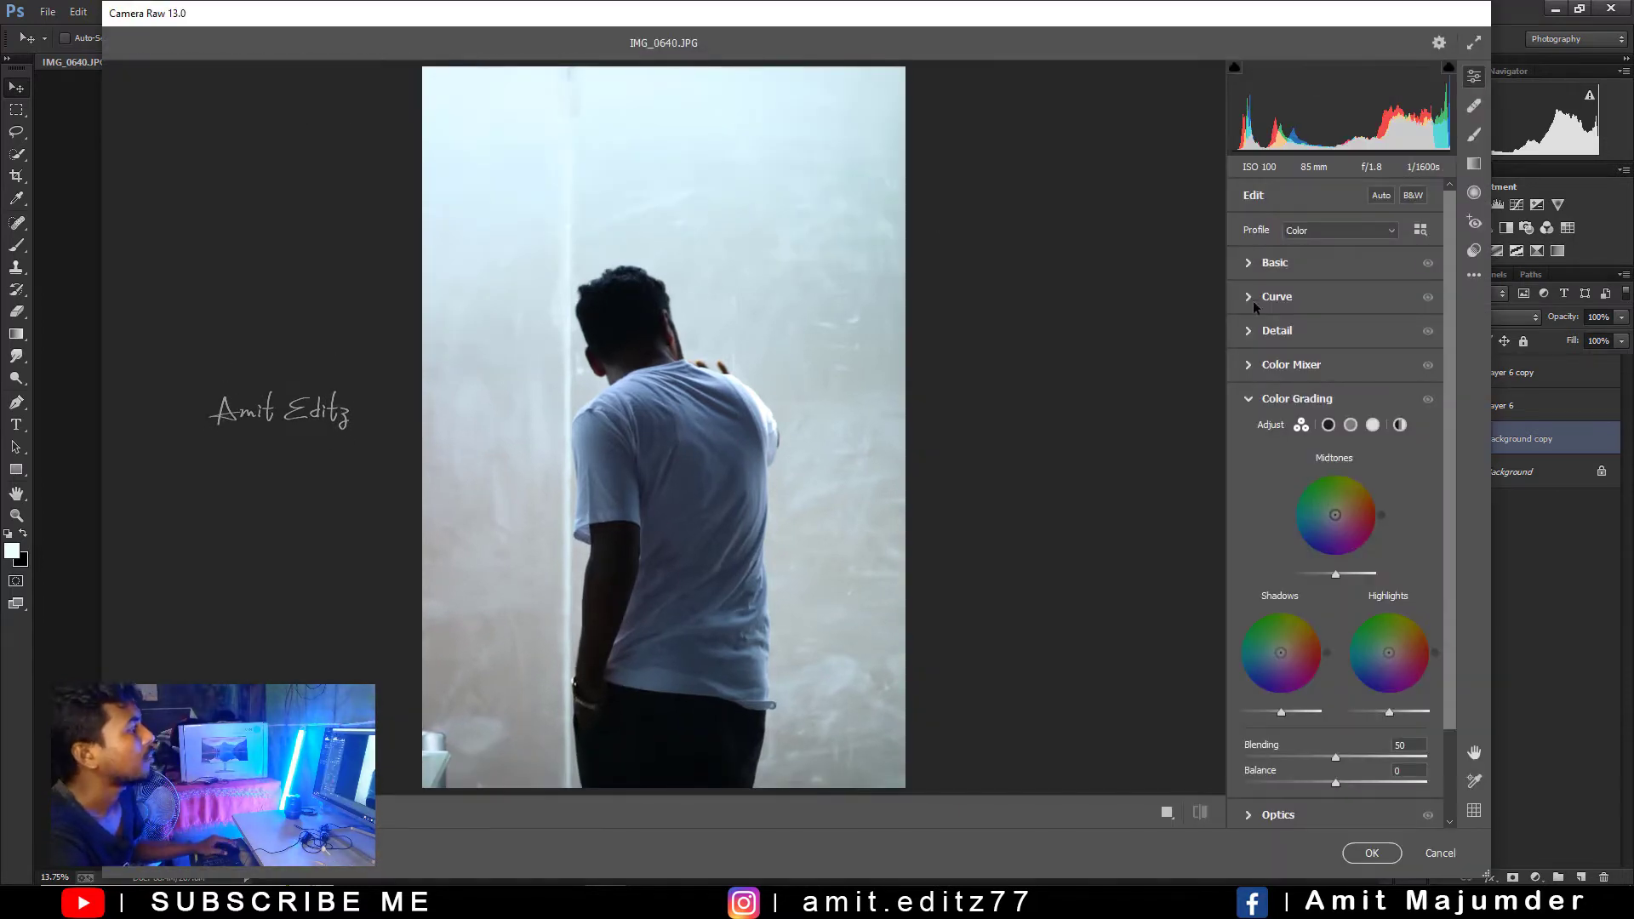
left_click(1276, 262)
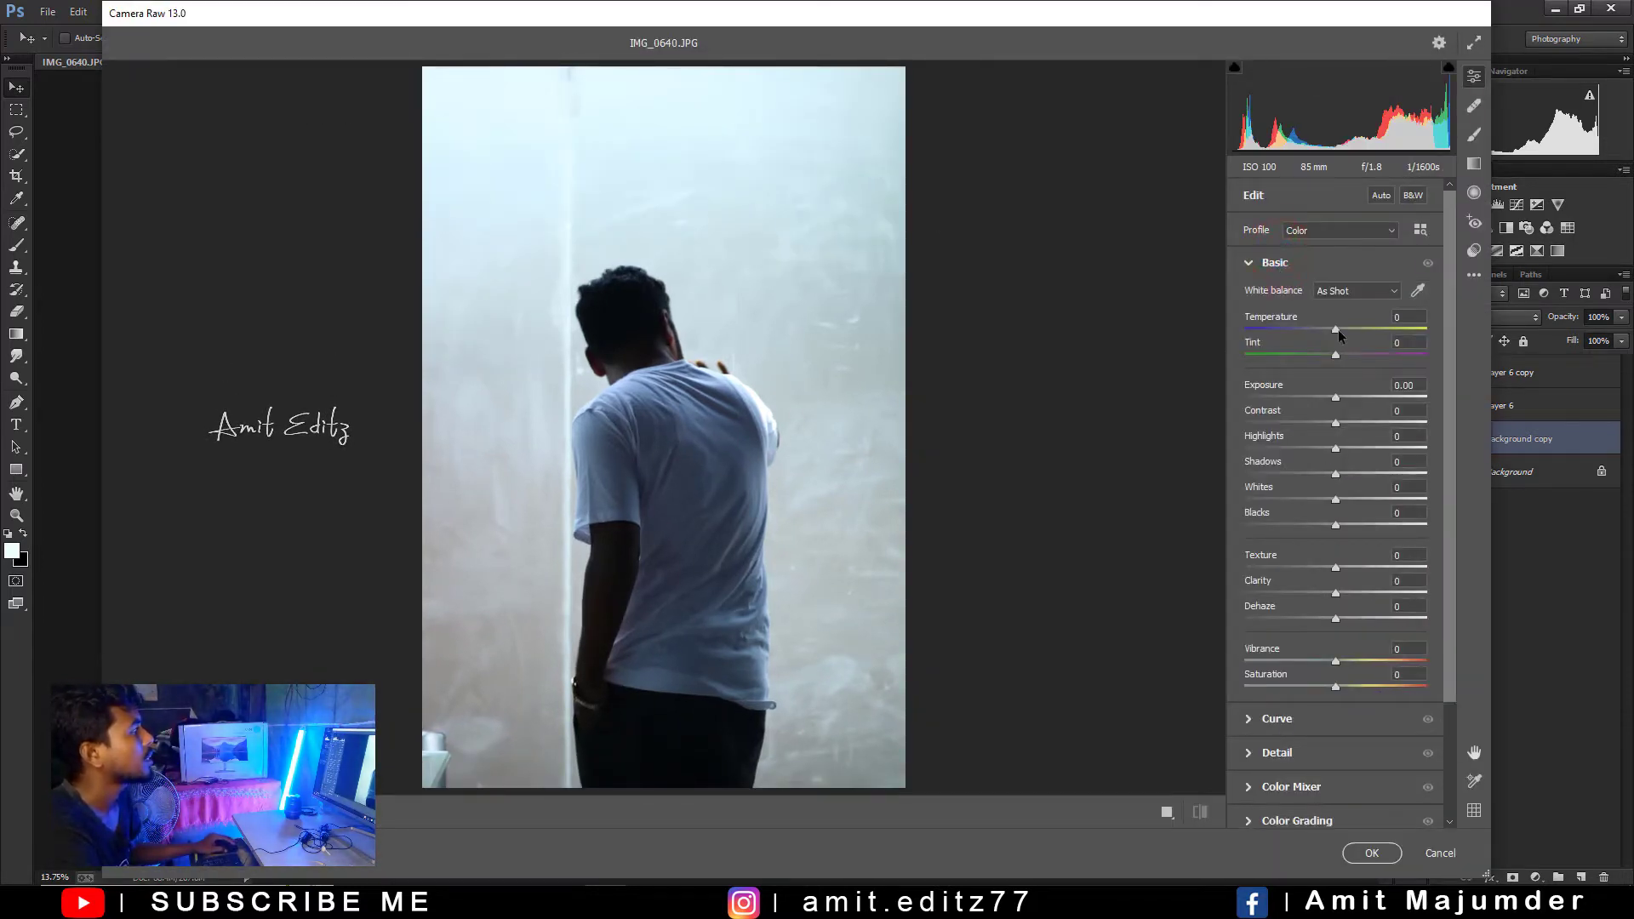
left_click_drag(1328, 331, 1323, 332)
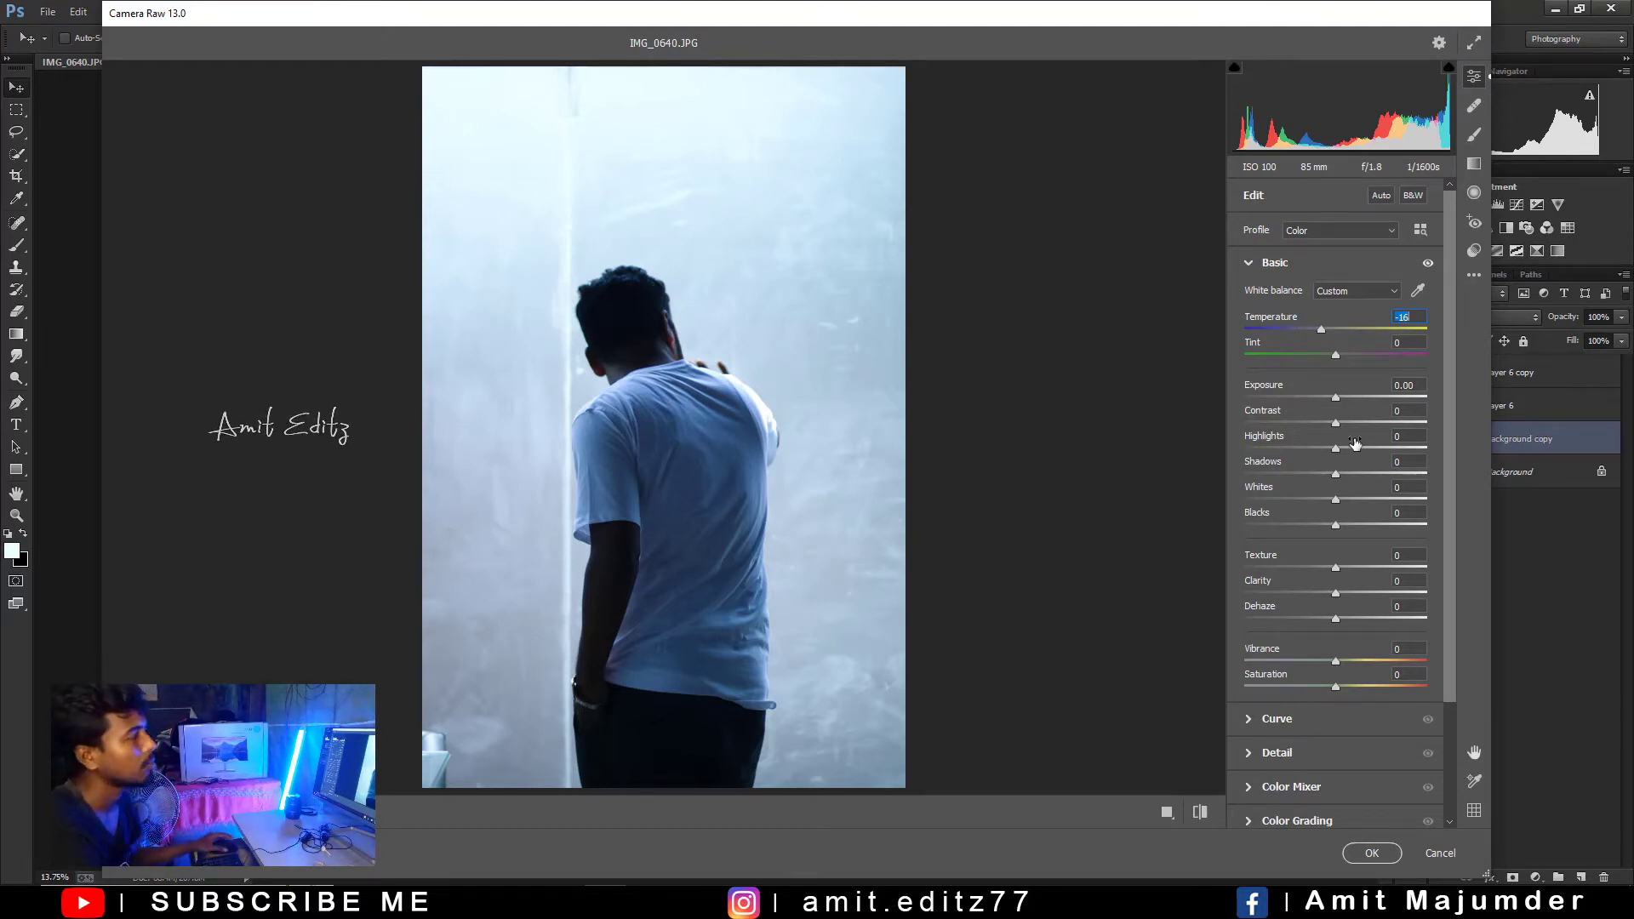
left_click_drag(1336, 425, 1339, 426)
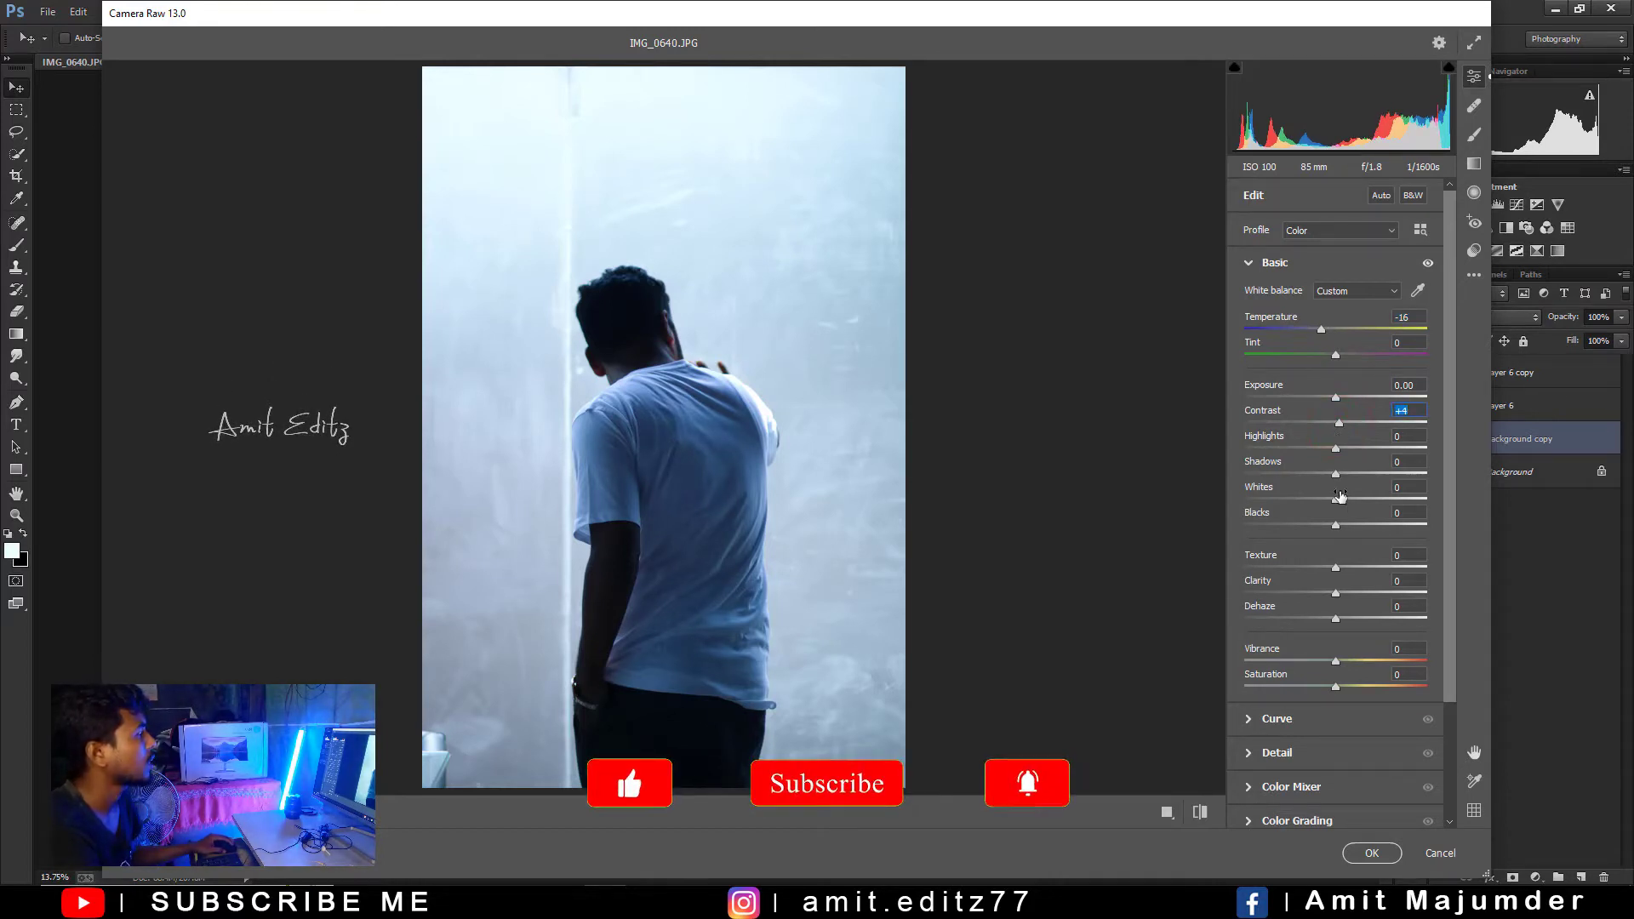
left_click(1335, 521)
left_click_drag(1333, 521, 1321, 518)
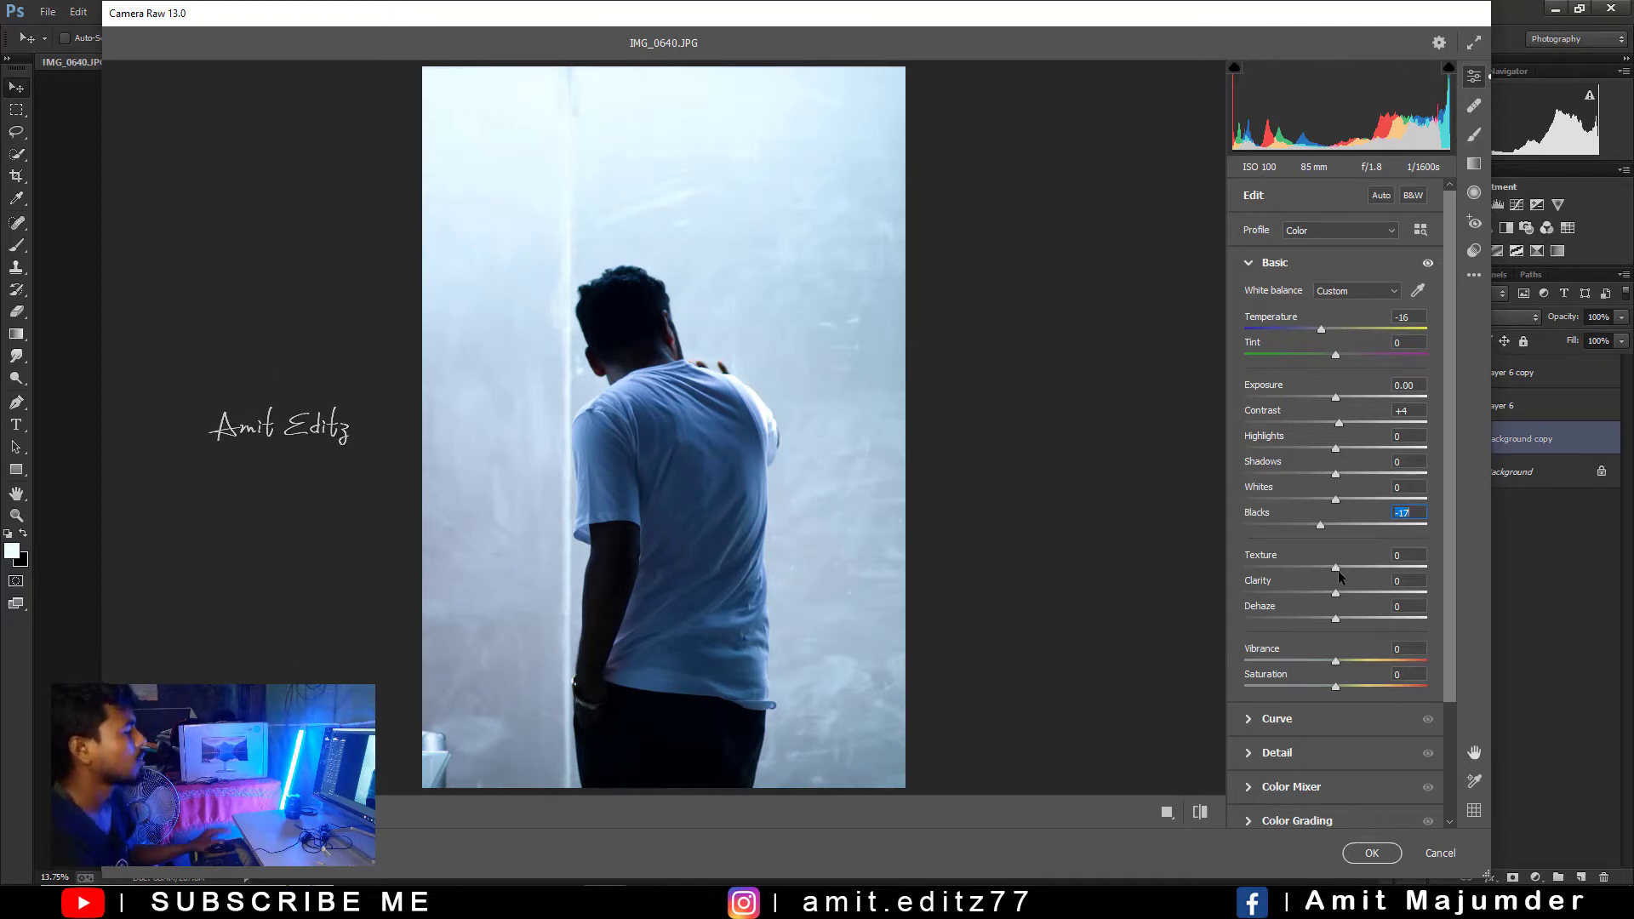
Add shadow, midtone and highlight points to the Camera Raw tone curve.
left_click(1285, 719)
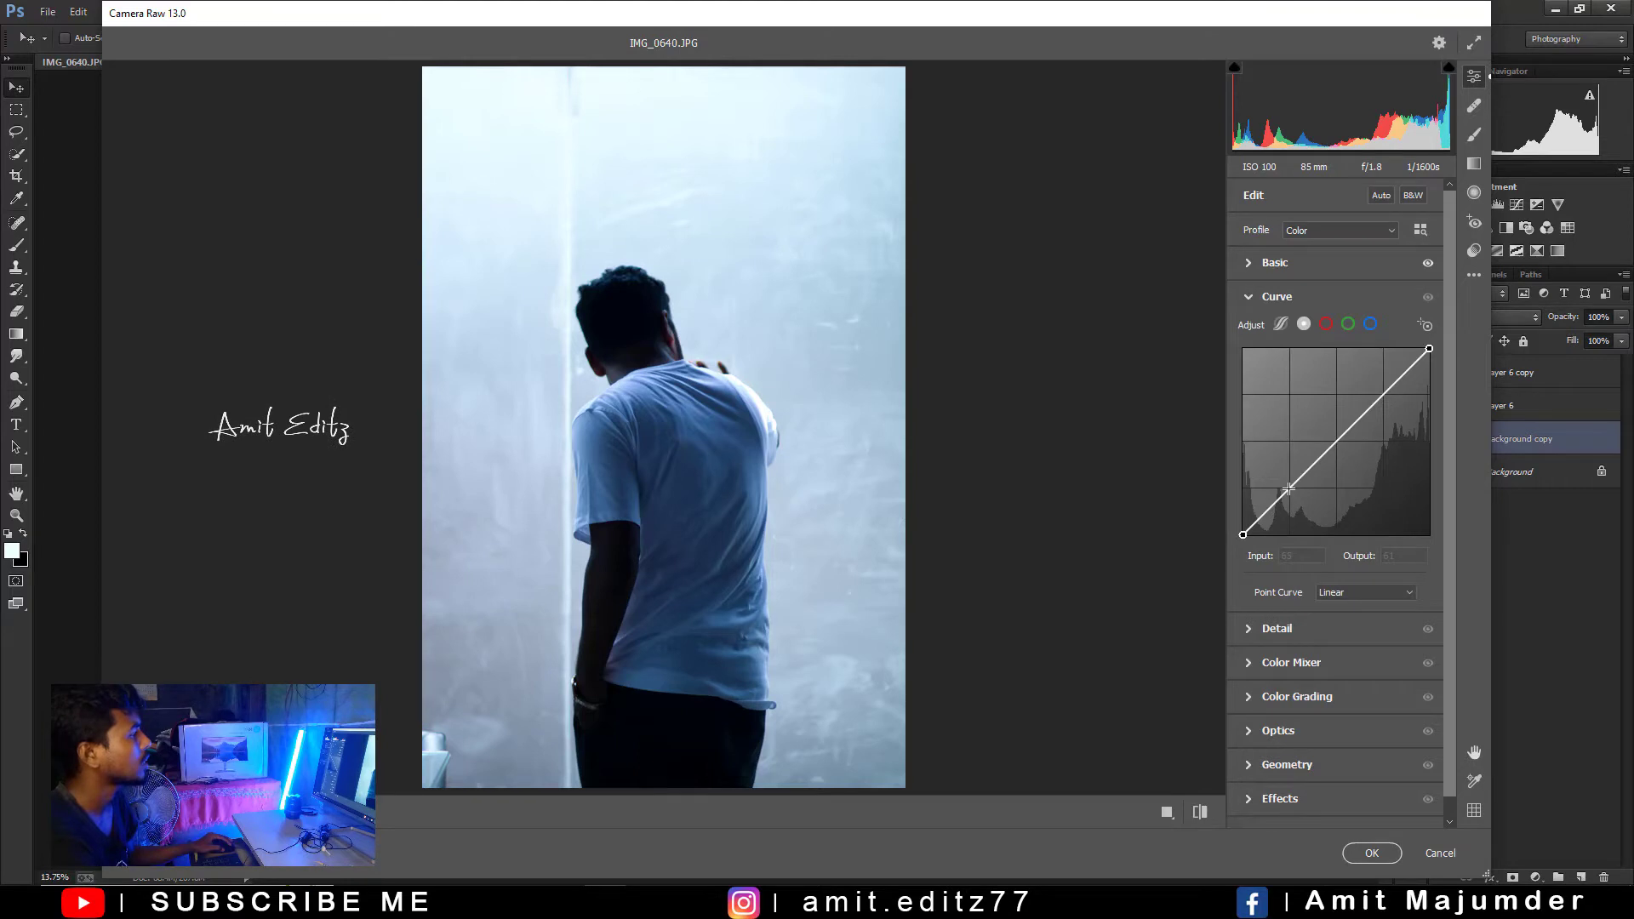
left_click(1288, 488)
left_click(1336, 444)
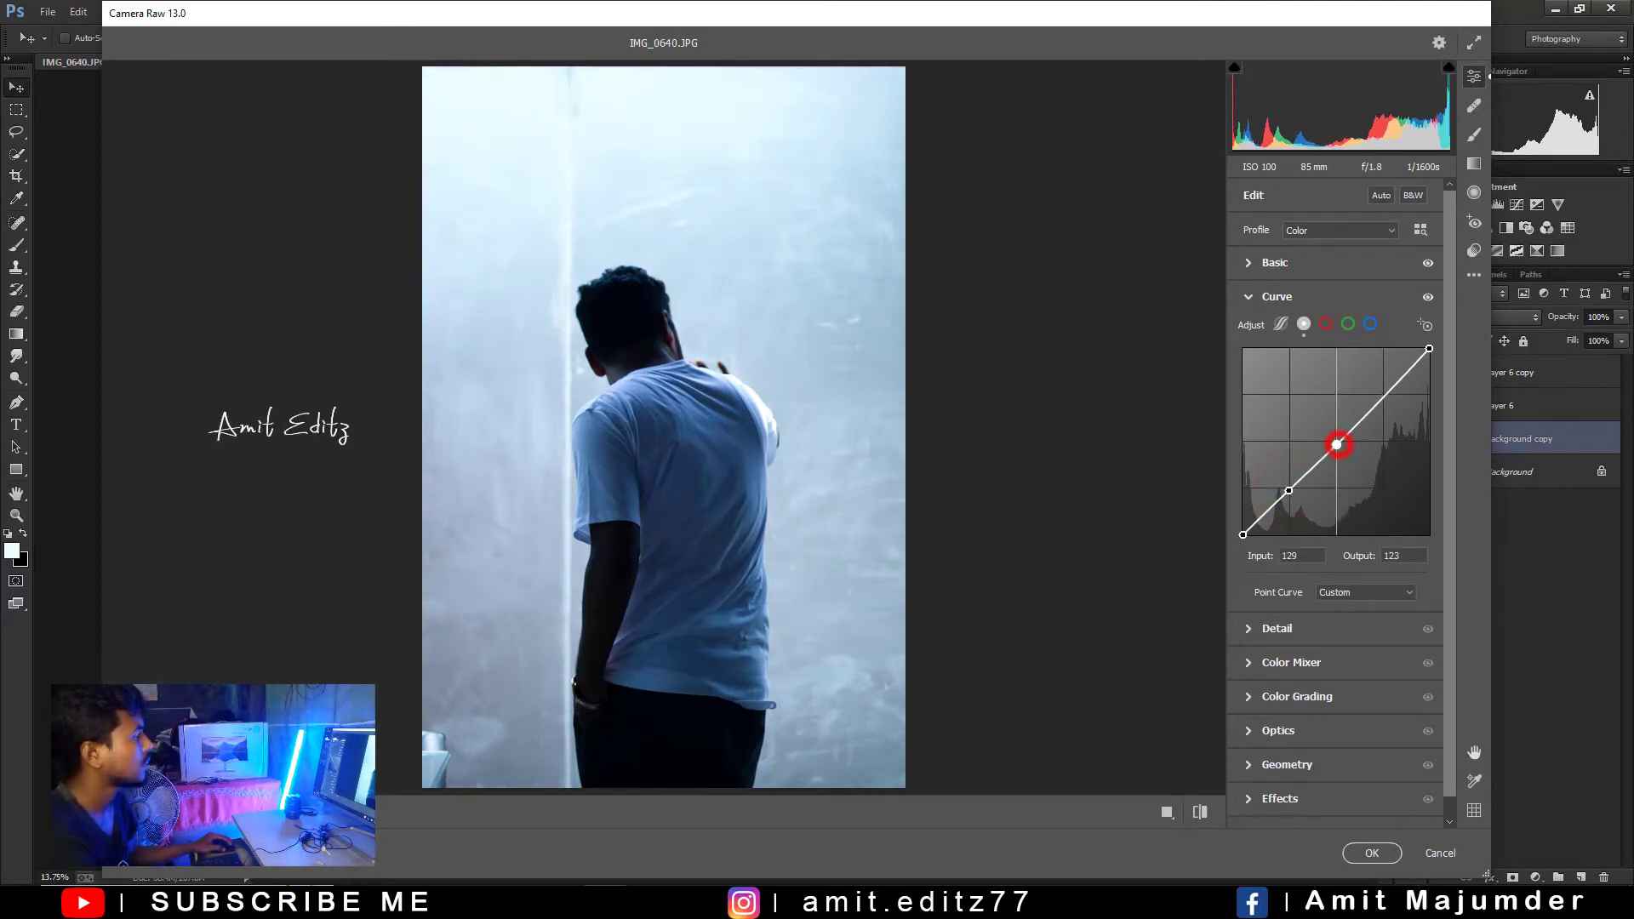
left_click_drag(1337, 444, 1334, 443)
left_click(1381, 395)
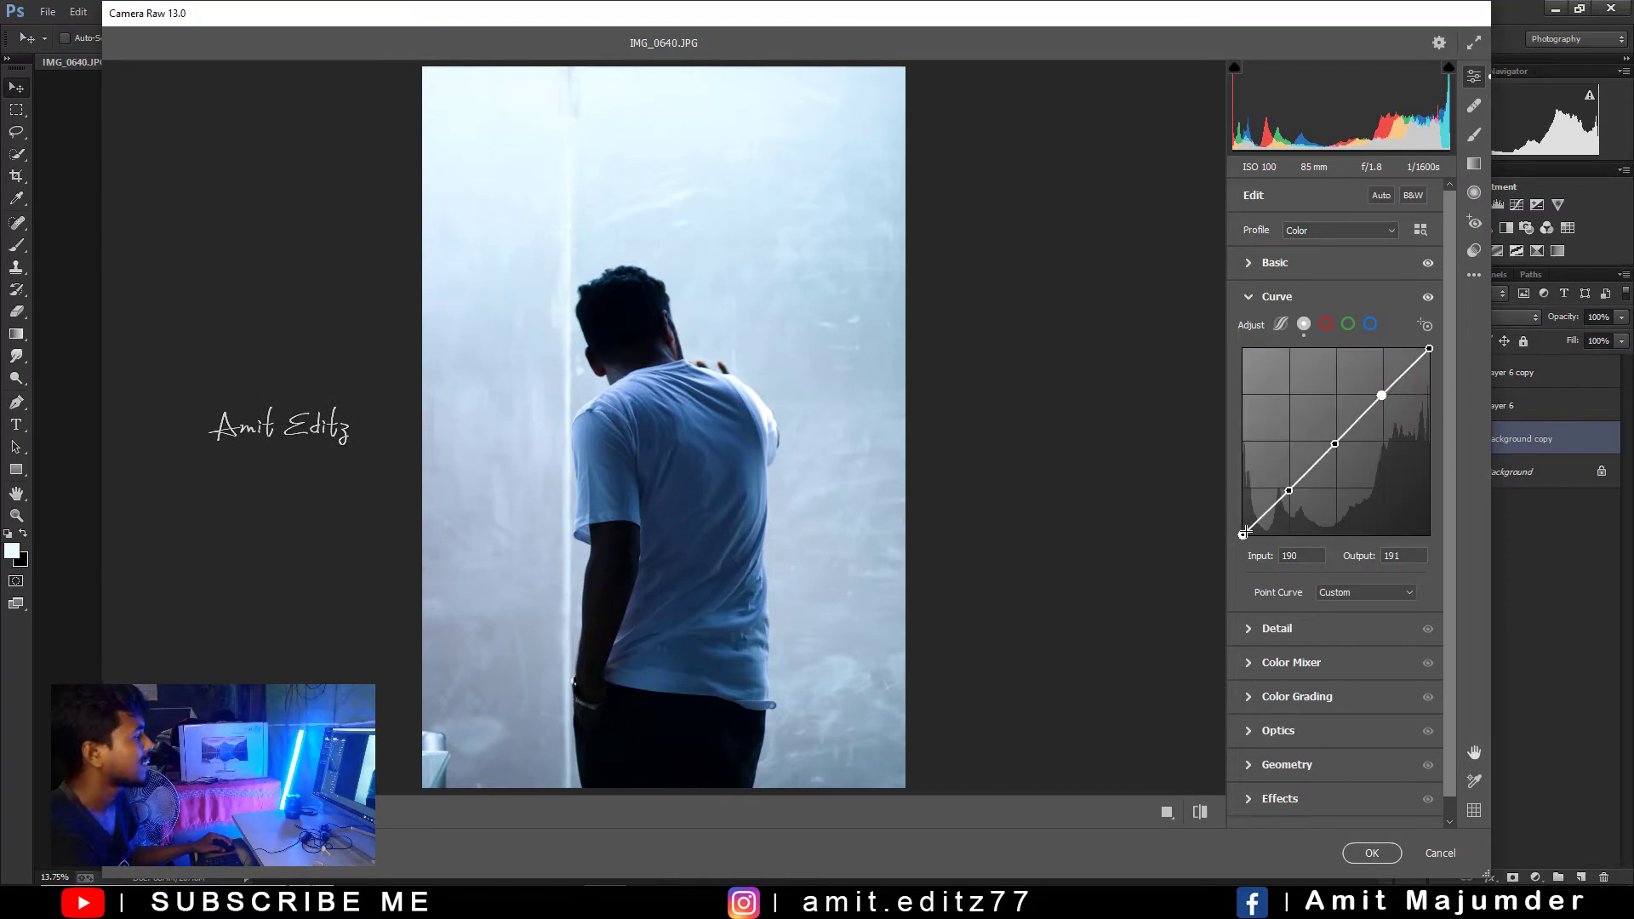
Lift the black point to 22 and the highlights to about 202, forming an S-curve.
left_click_drag(1243, 535, 1246, 519)
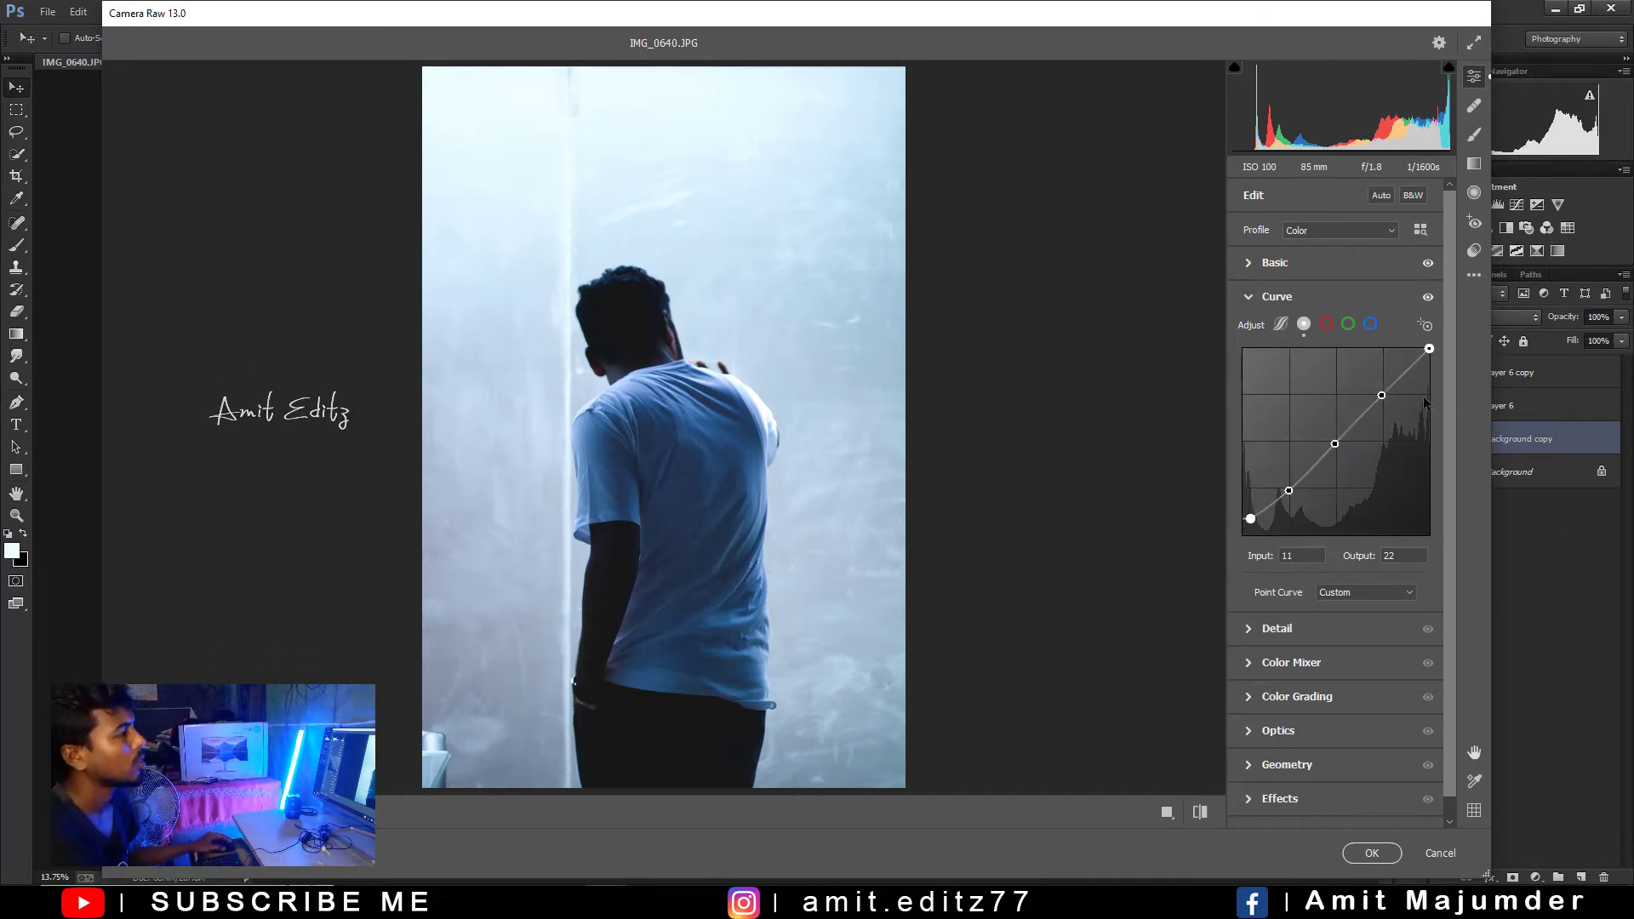
left_click_drag(1382, 395, 1379, 392)
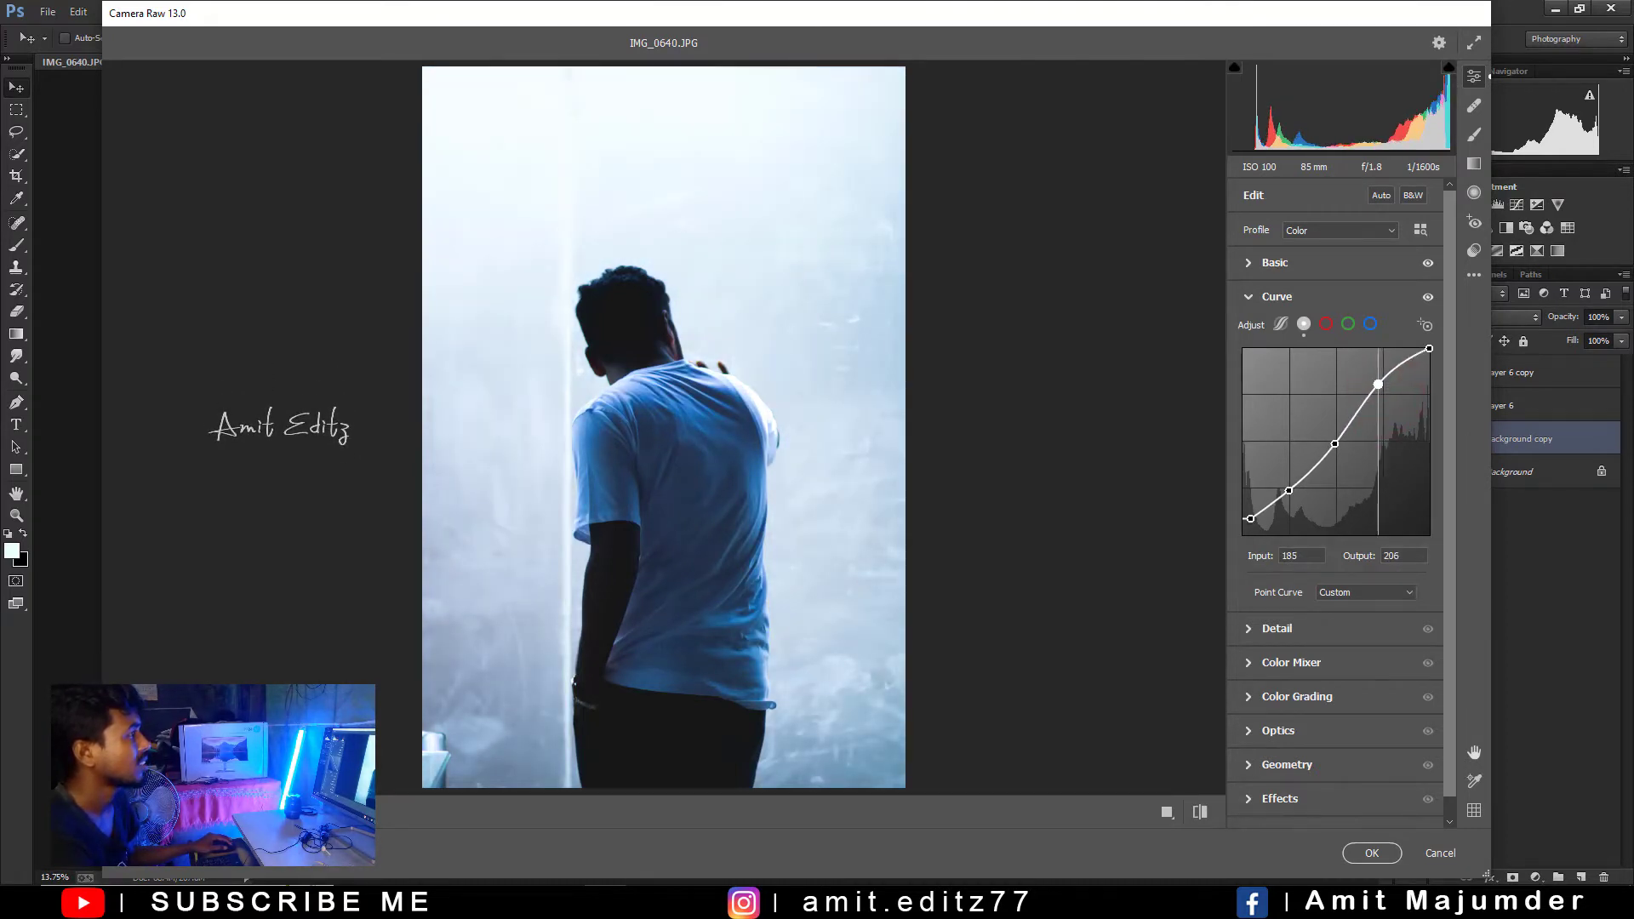
left_click_drag(1377, 384, 1382, 388)
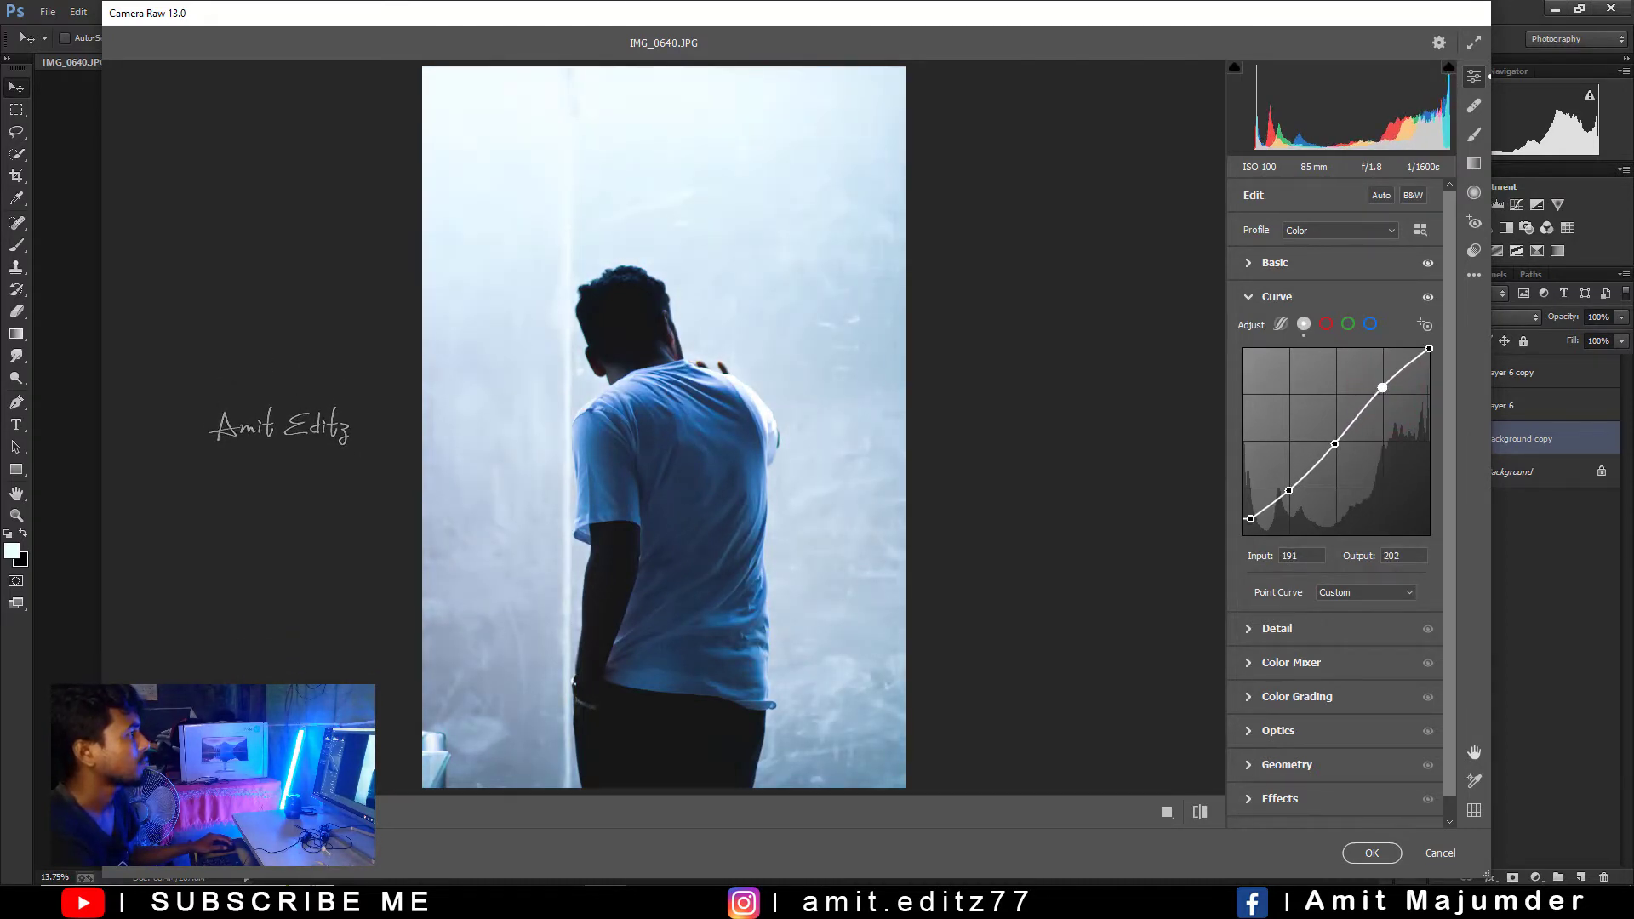
left_click_drag(1334, 444, 1335, 445)
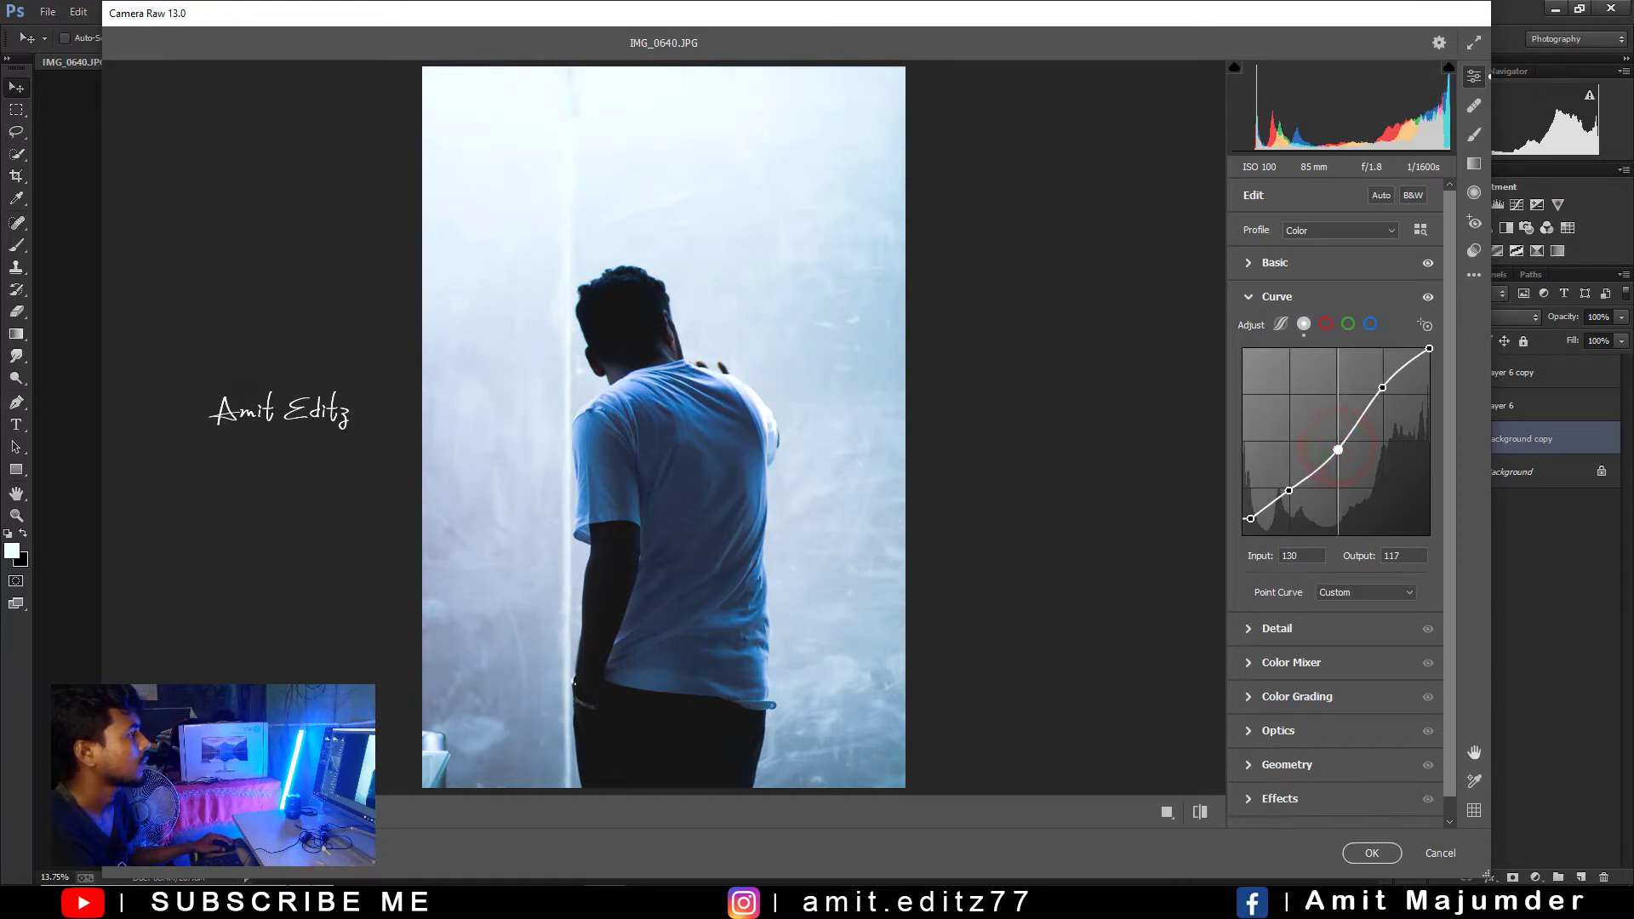
On the Blue curve, lower the top endpoint and raise the bottom for yellow highlights, bluer shadows.
left_click(1324, 324)
left_click(1370, 324)
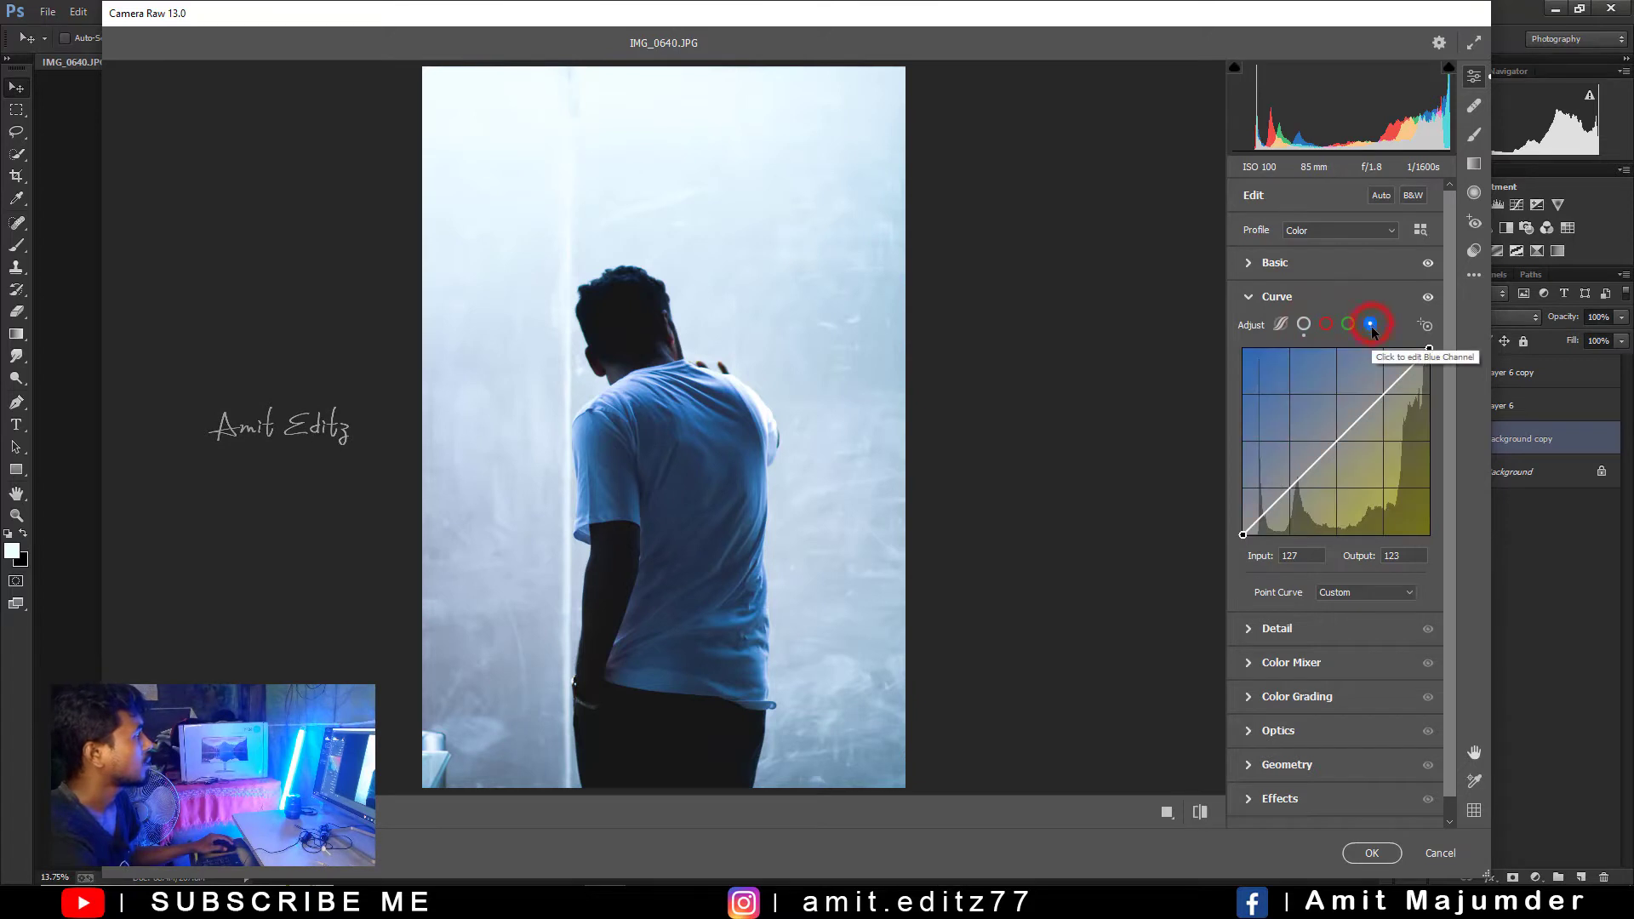
left_click(1382, 394)
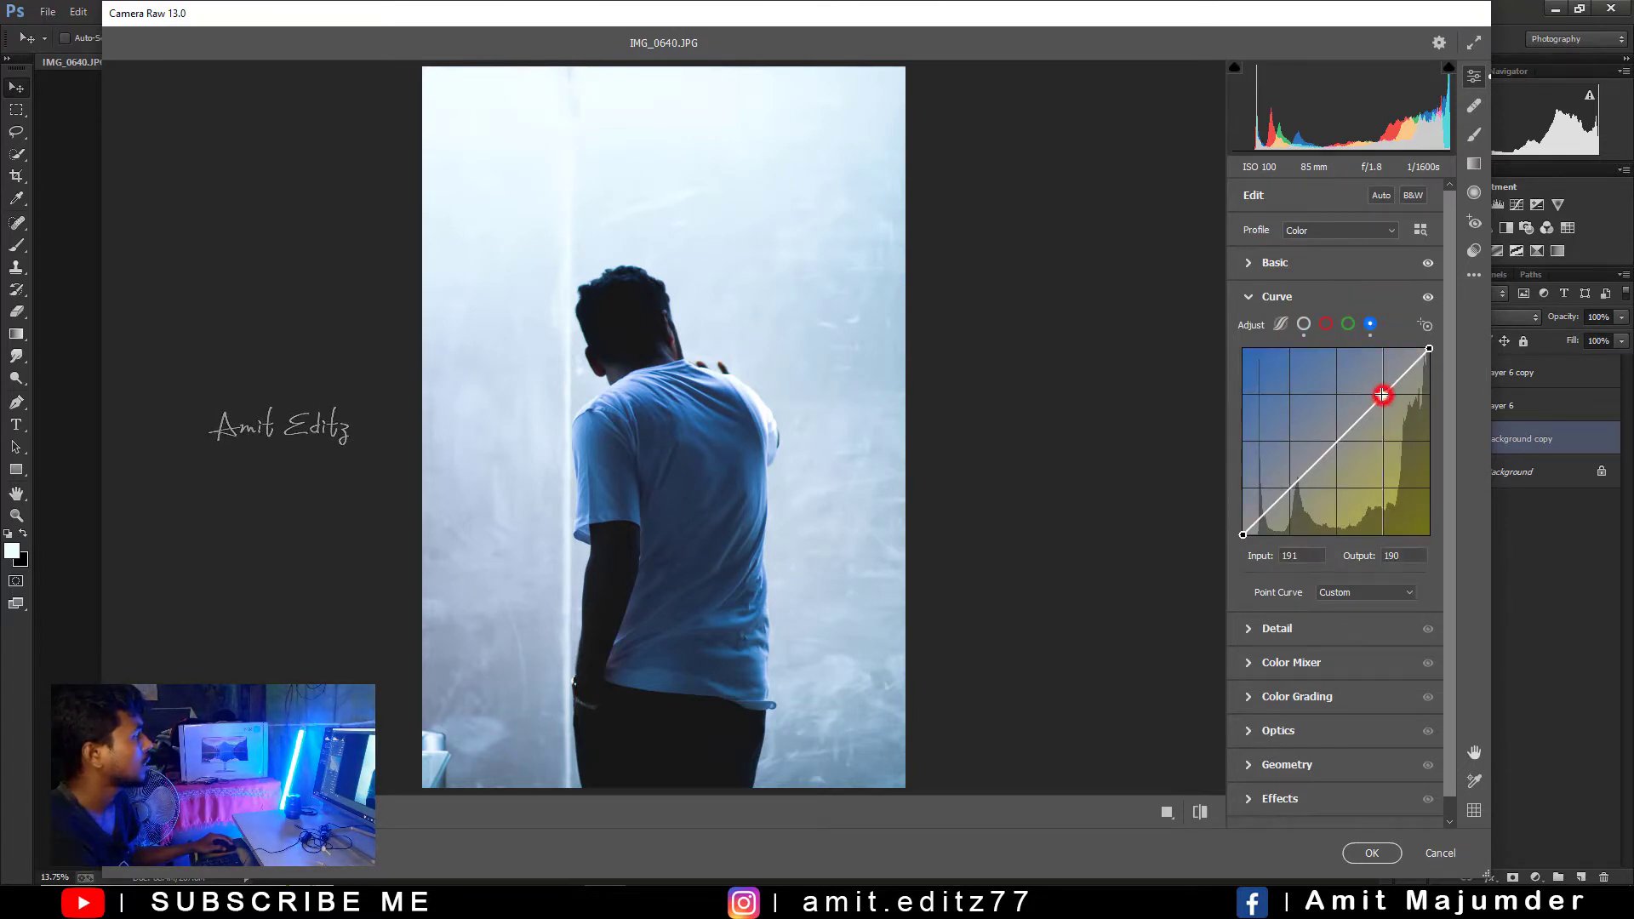
left_click(1337, 441)
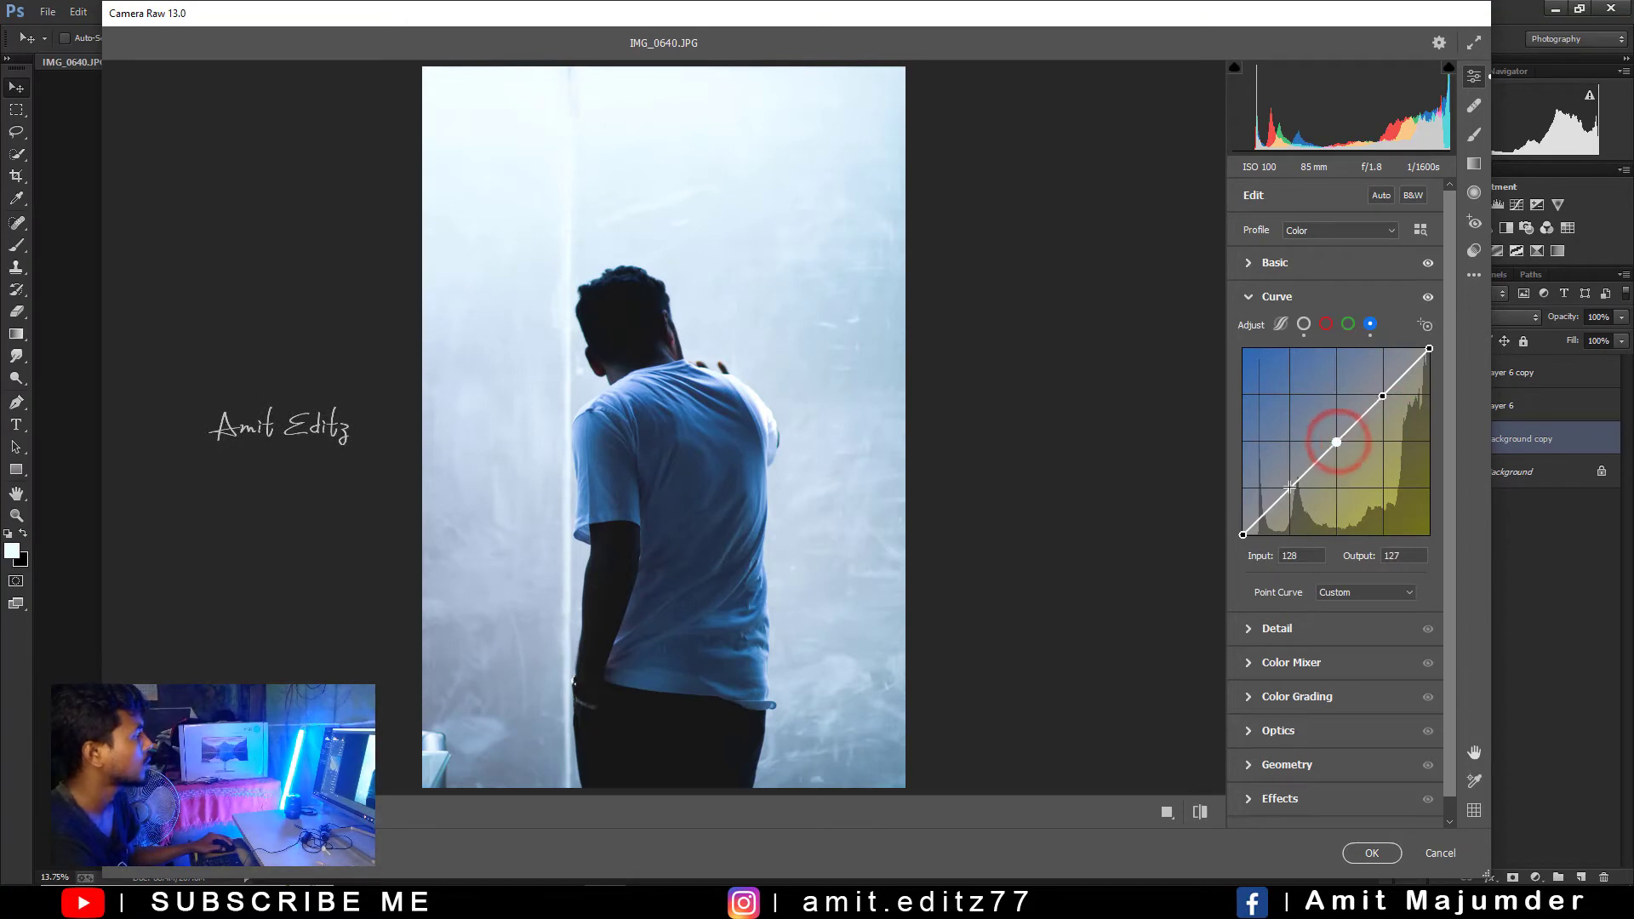
left_click(1289, 488)
left_click_drag(1428, 349, 1429, 371)
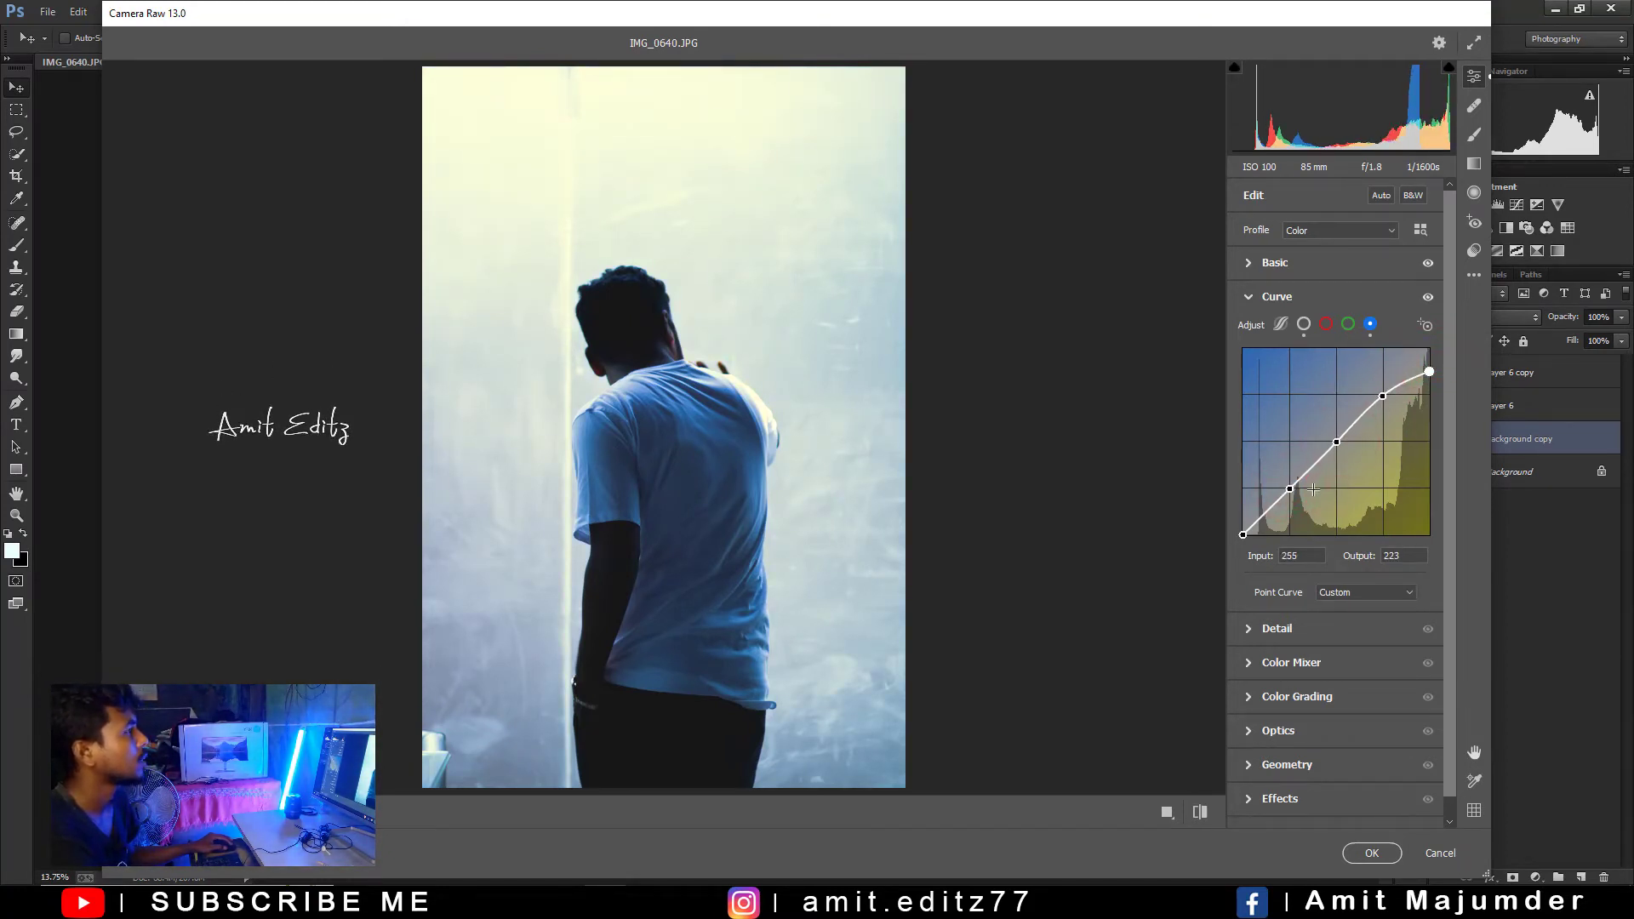
mouse_move(1243, 534)
left_mouse_down()
mouse_move(1244, 507)
mouse_move(1242, 526)
left_mouse_up()
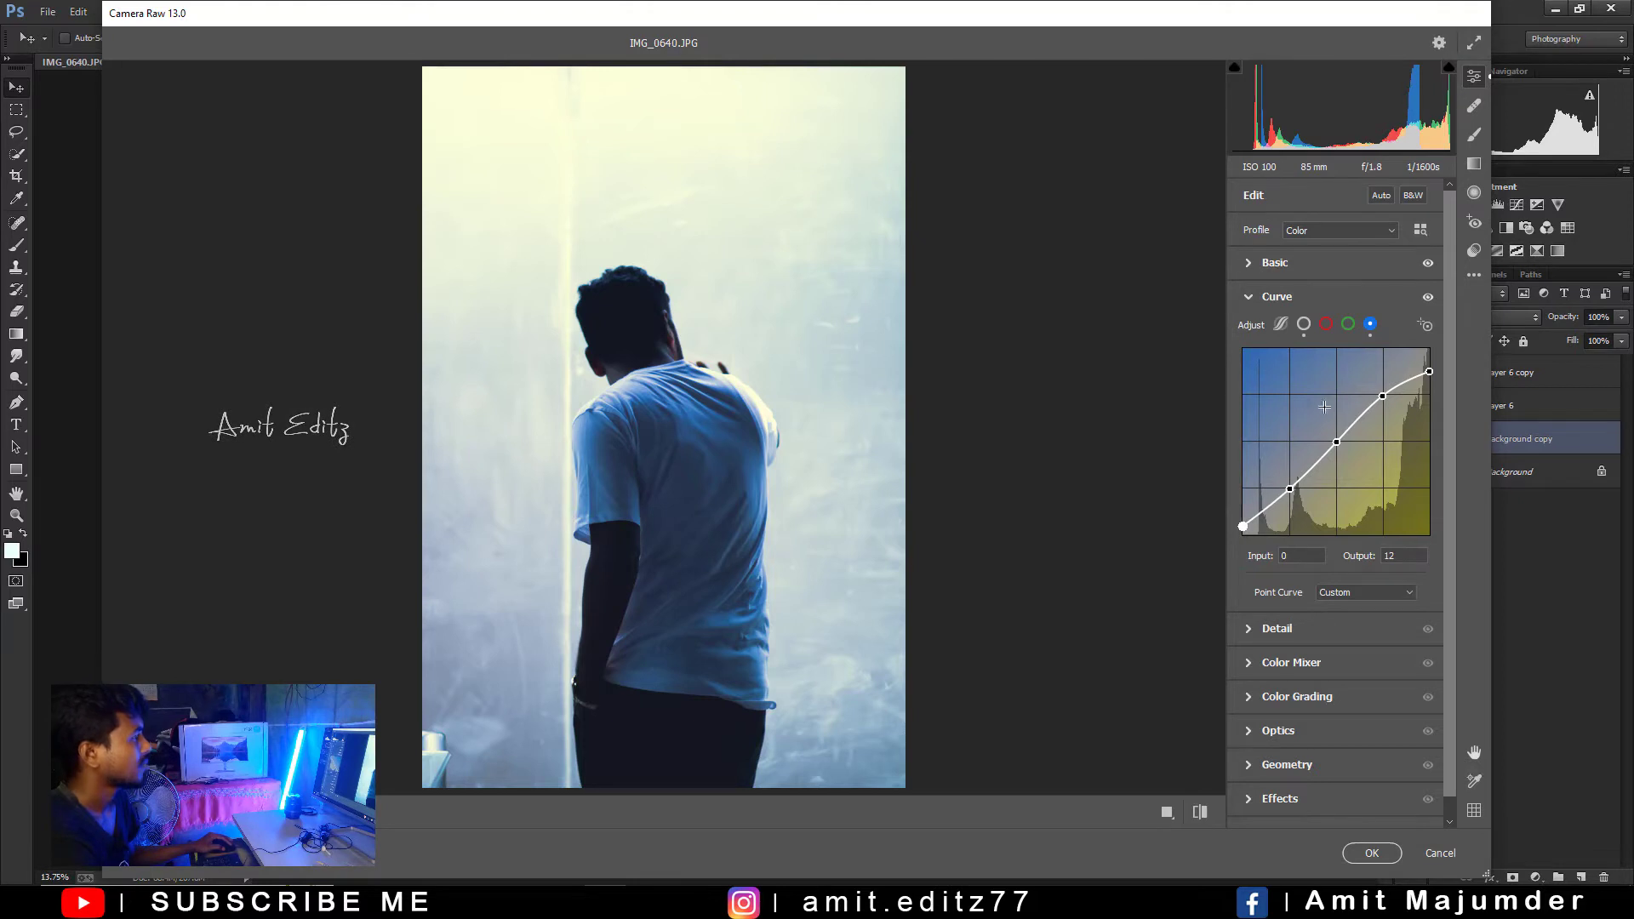
On the Green curve, move the top endpoint left and anchor a point at 190→192.
left_click(1348, 324)
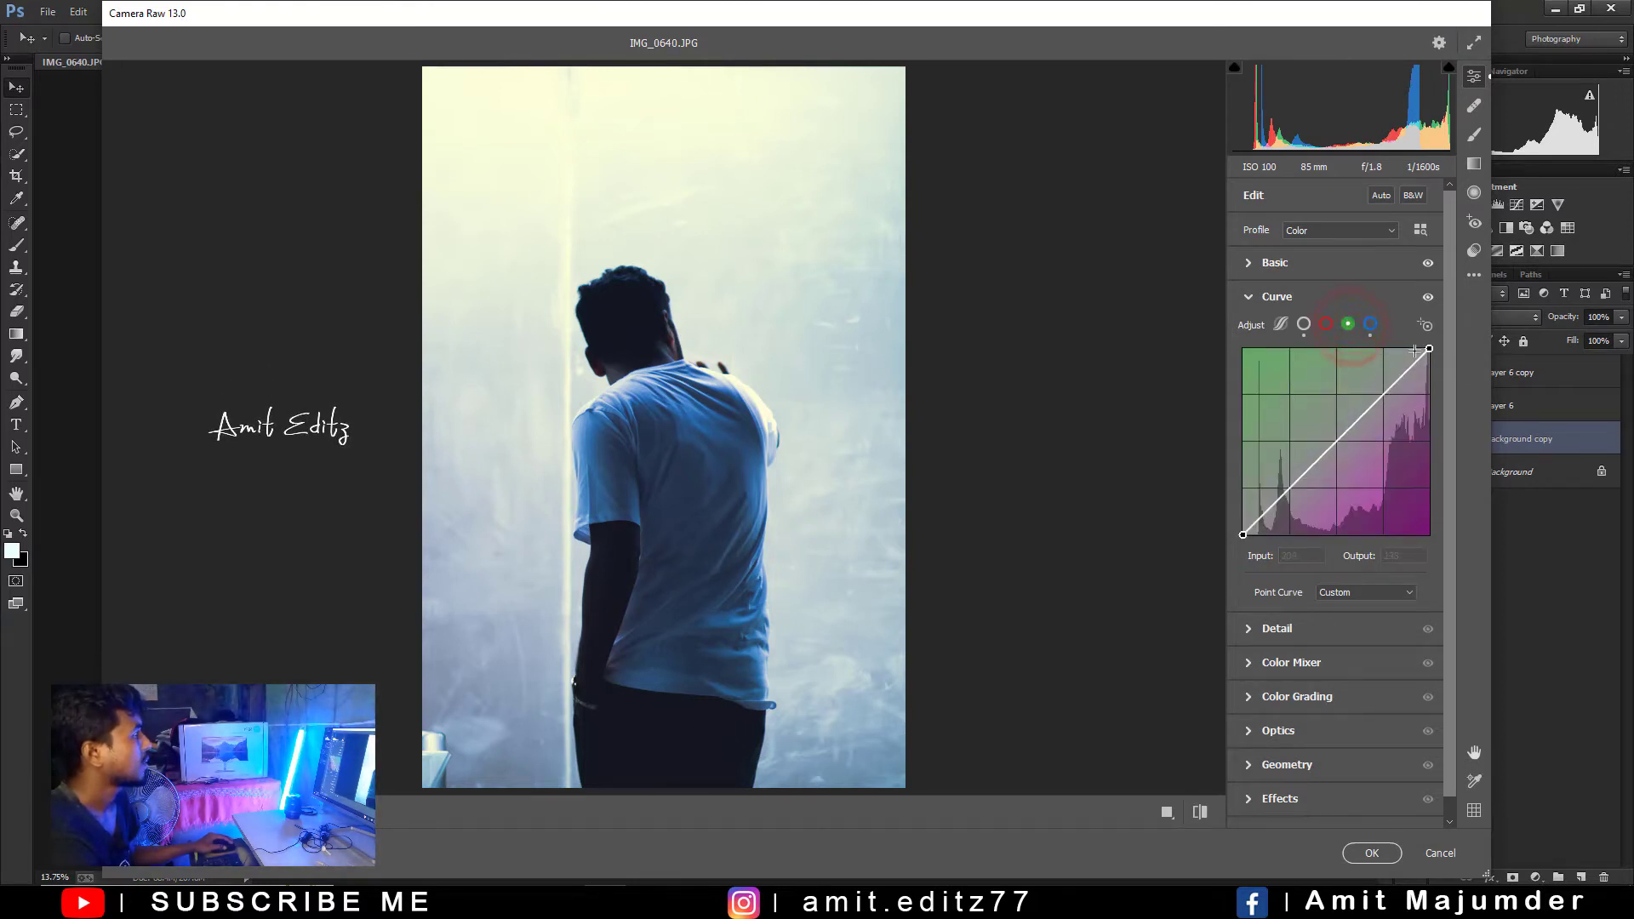
left_click_drag(1427, 348, 1422, 350)
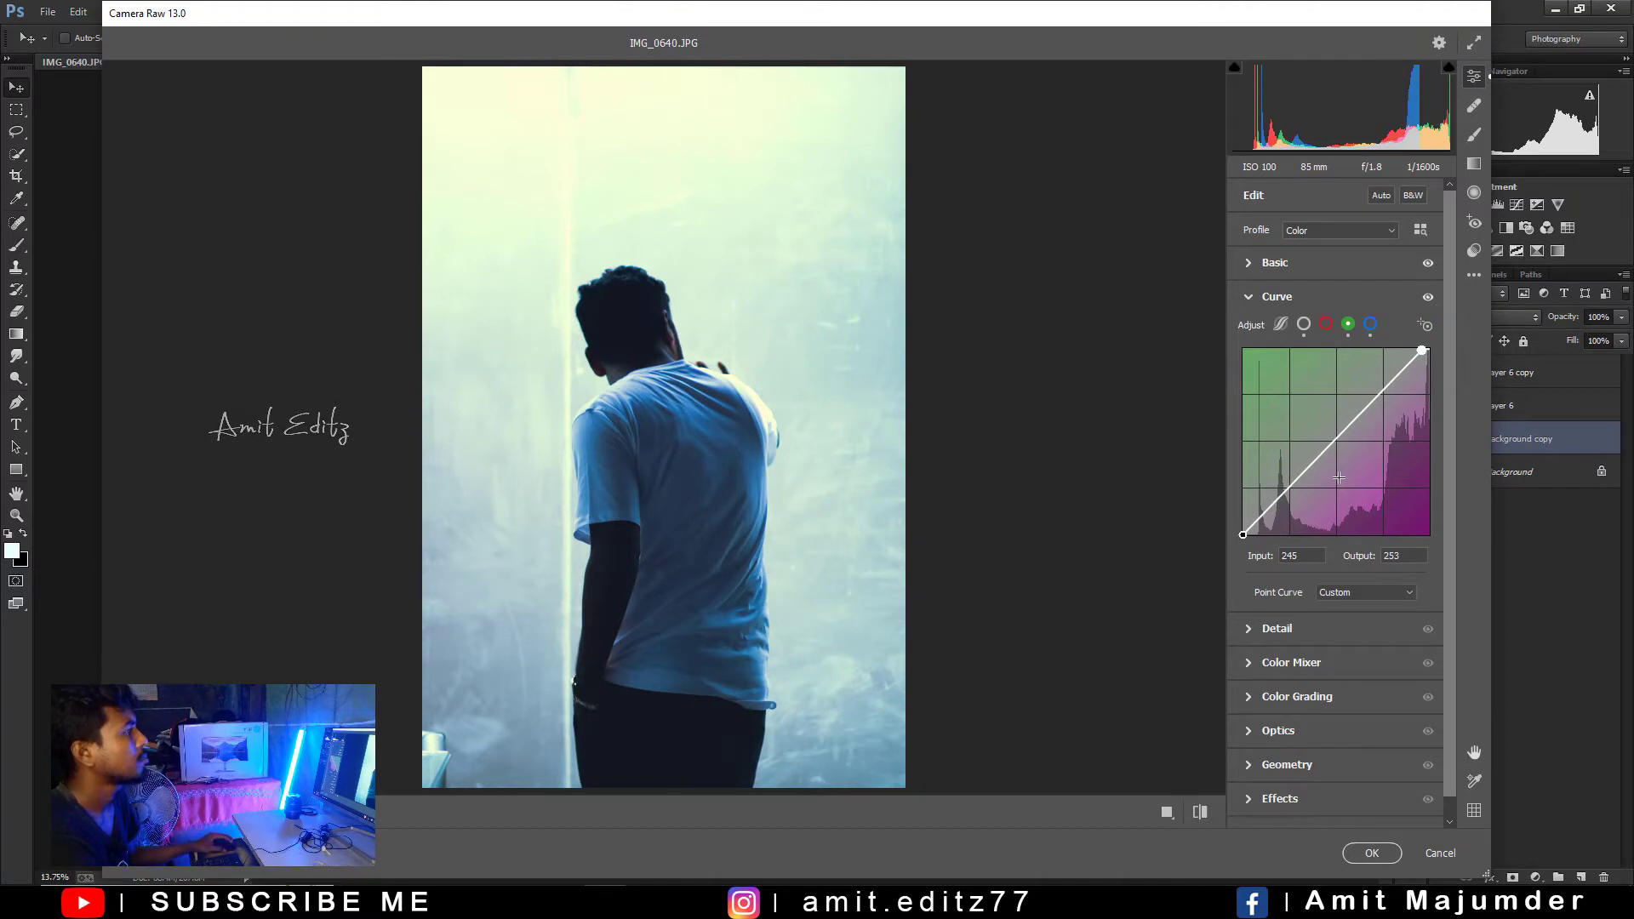
left_click(1381, 393)
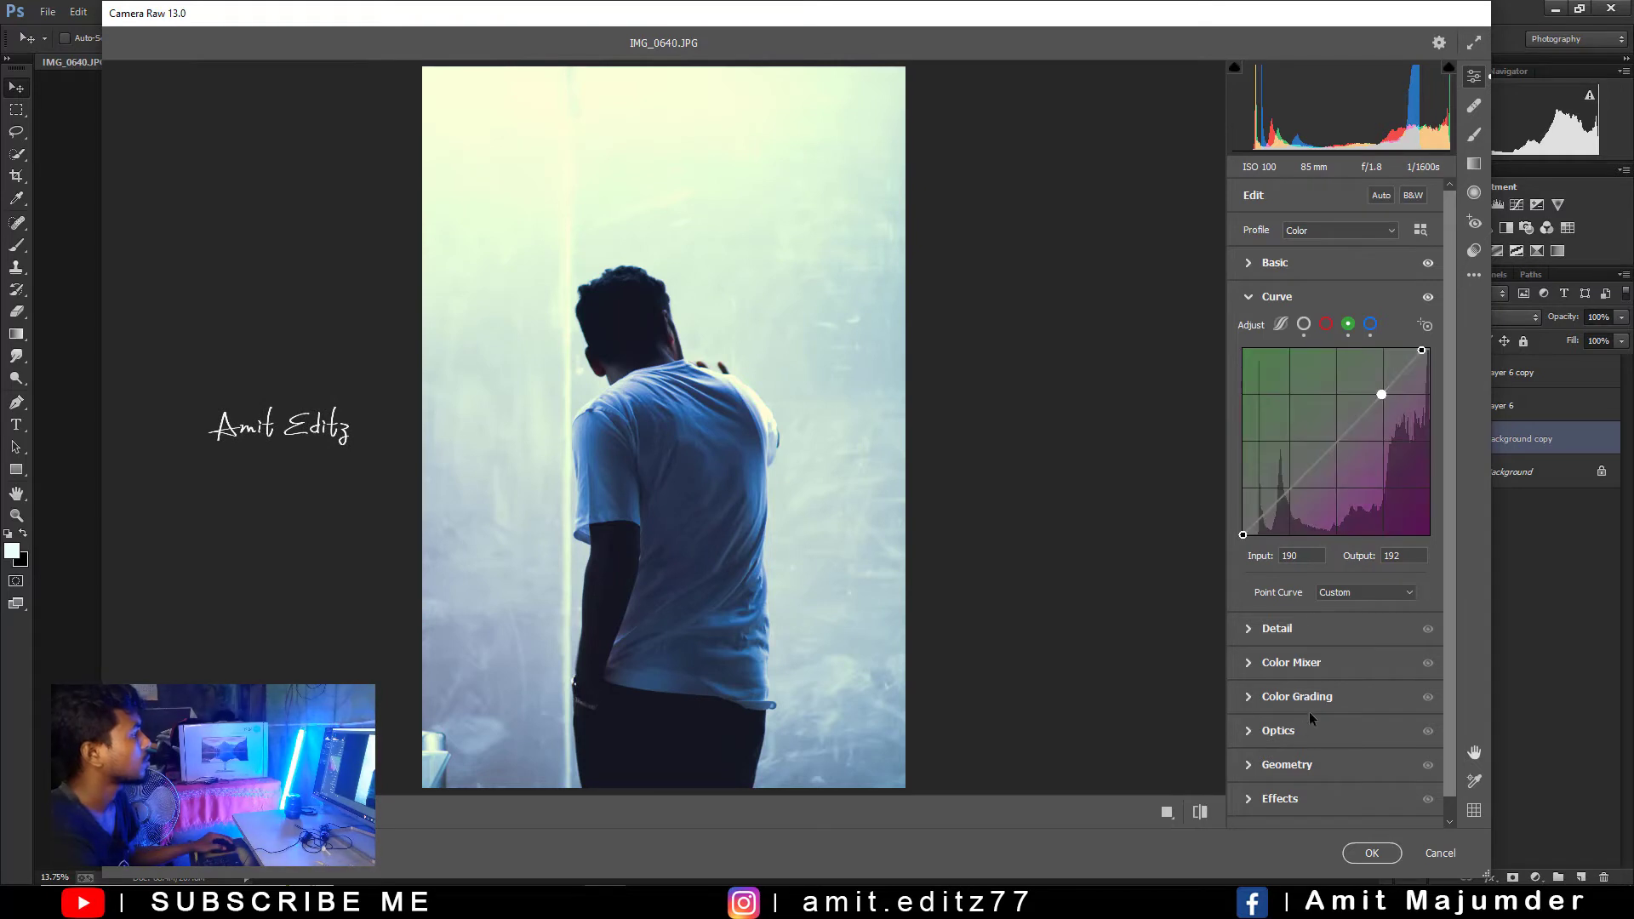
In the Color Mixer, shift Blues hue to -32 and set Blues saturation to -17.
left_click(1291, 662)
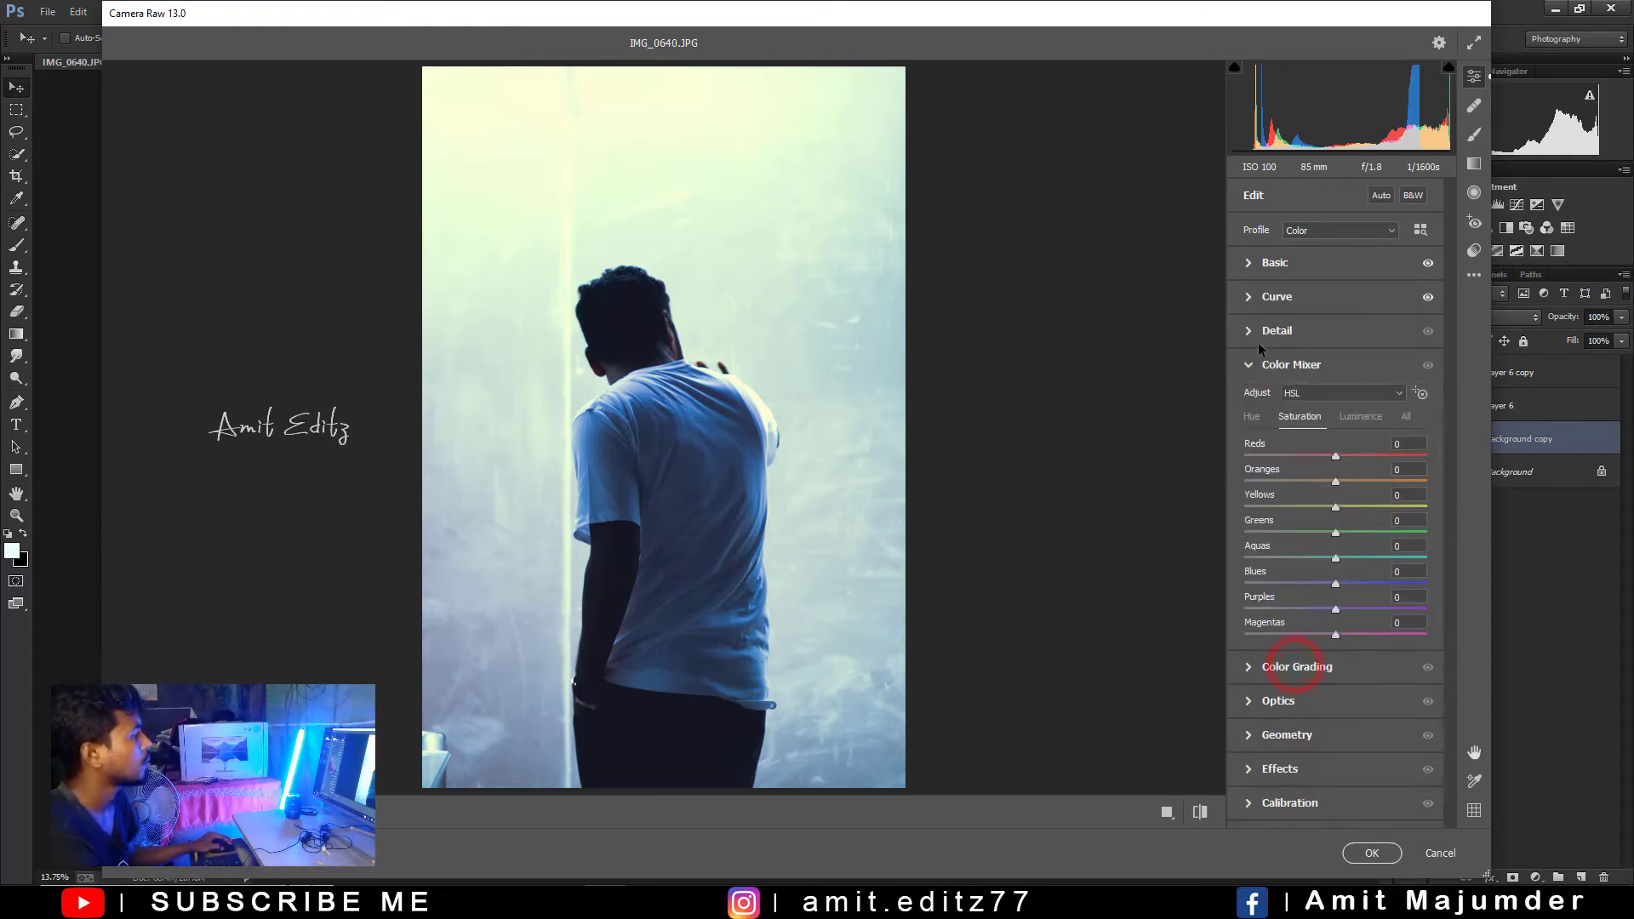
mouse_move(1334, 584)
left_mouse_down()
mouse_move(1306, 584)
mouse_move(1322, 582)
left_mouse_up()
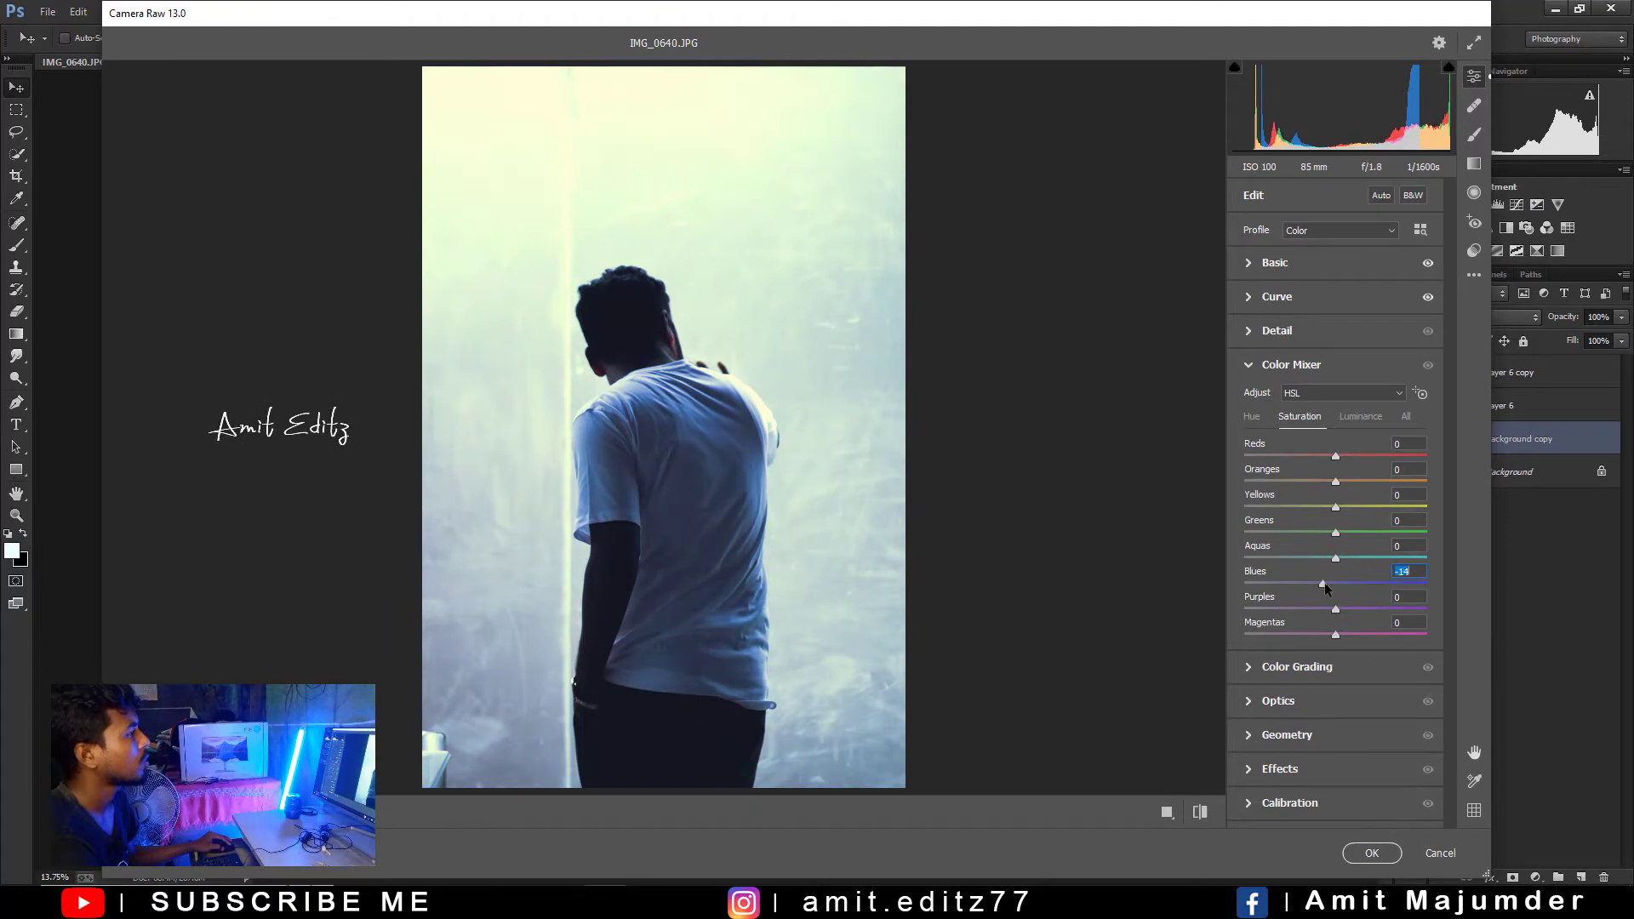
double_click(1327, 582)
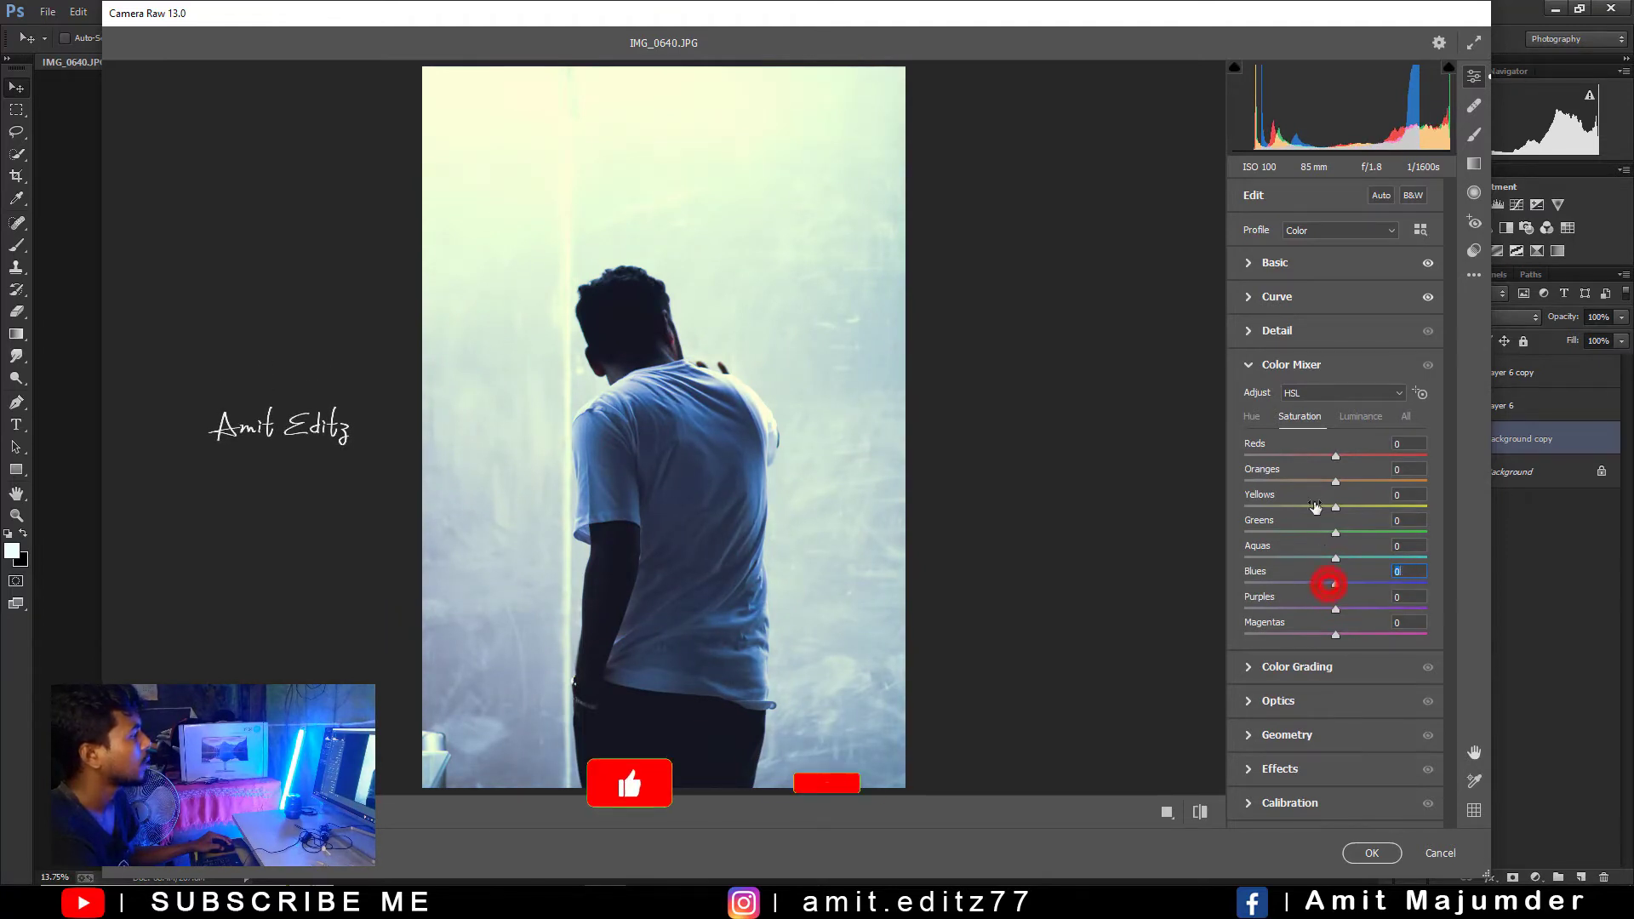
left_click(1255, 417)
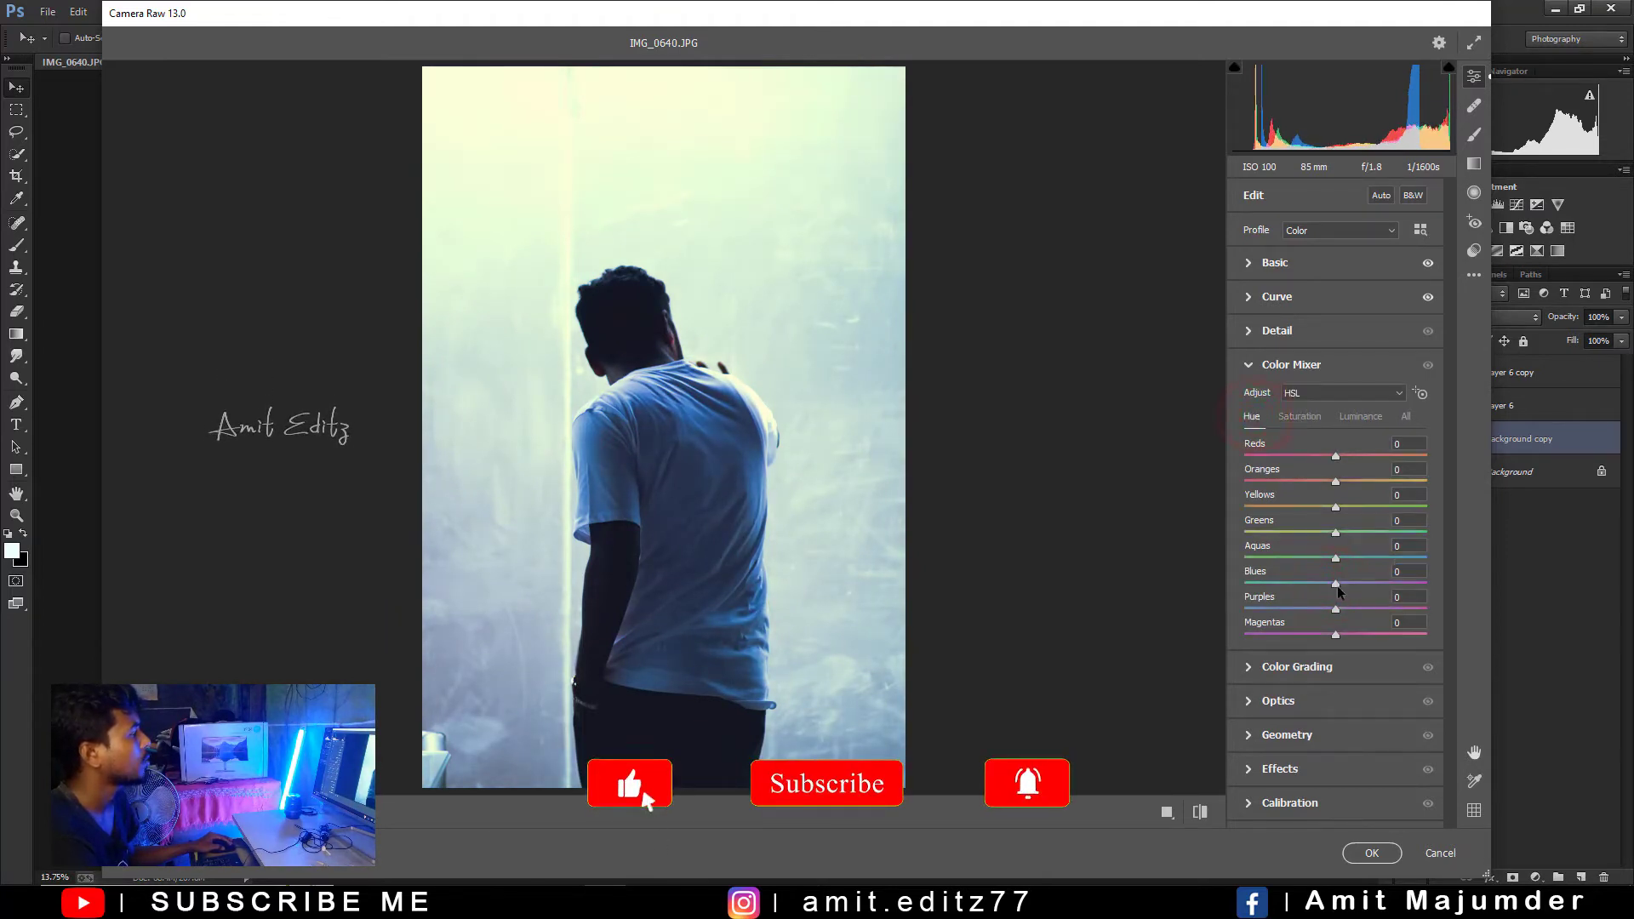
mouse_move(1335, 582)
left_mouse_down()
mouse_move(1285, 582)
mouse_move(1304, 586)
left_mouse_up()
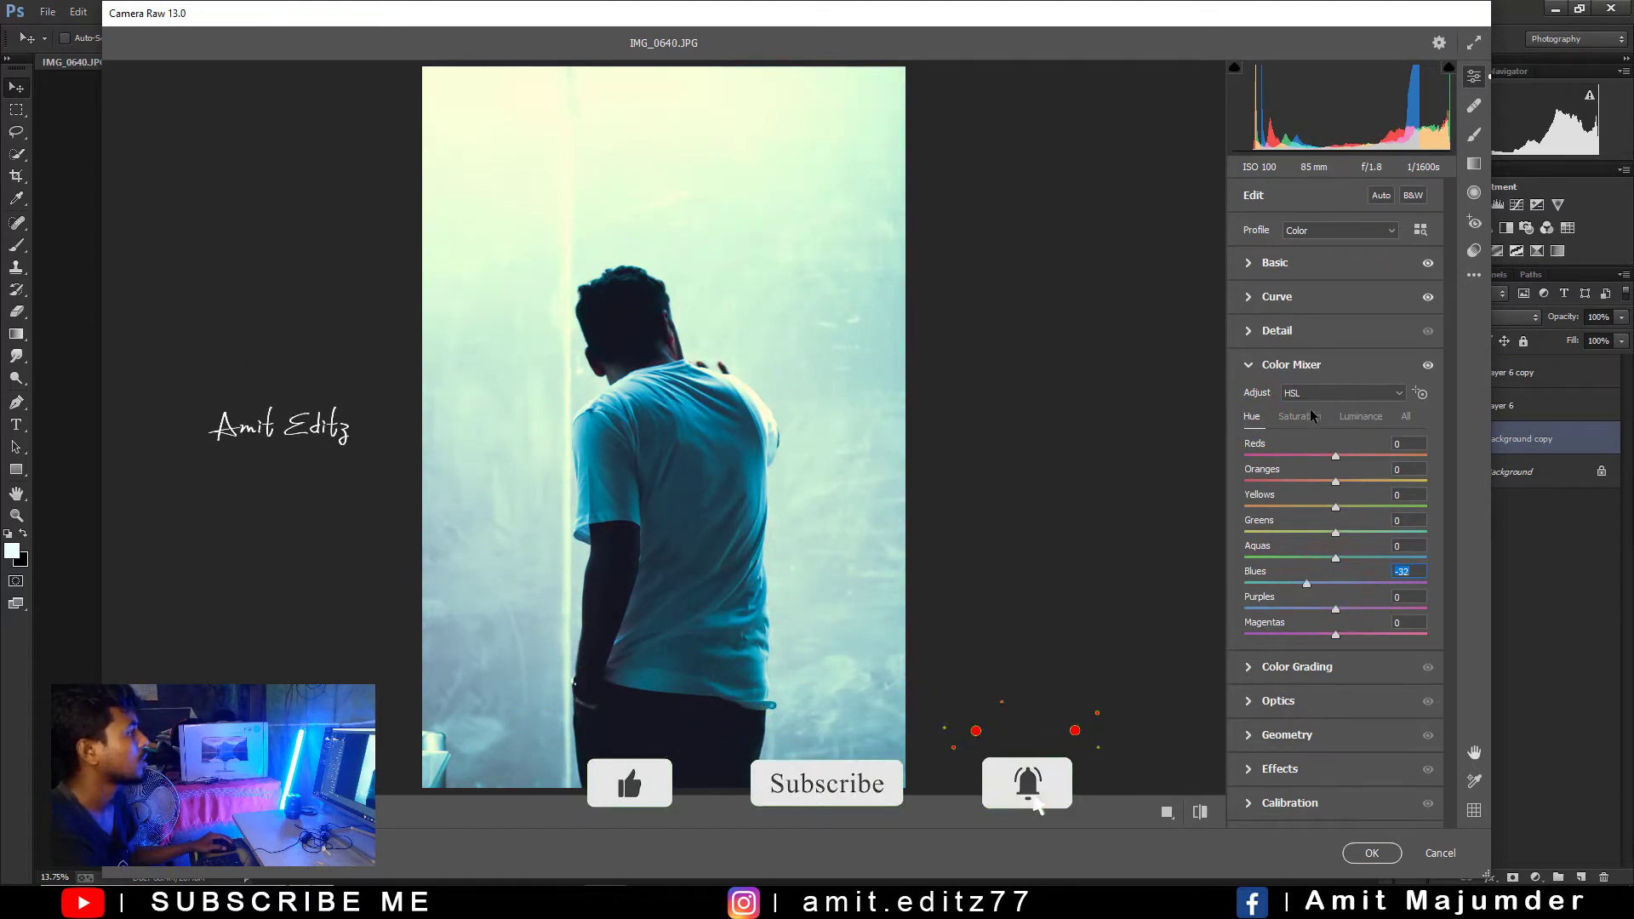
left_click(1299, 416)
left_click(1316, 584)
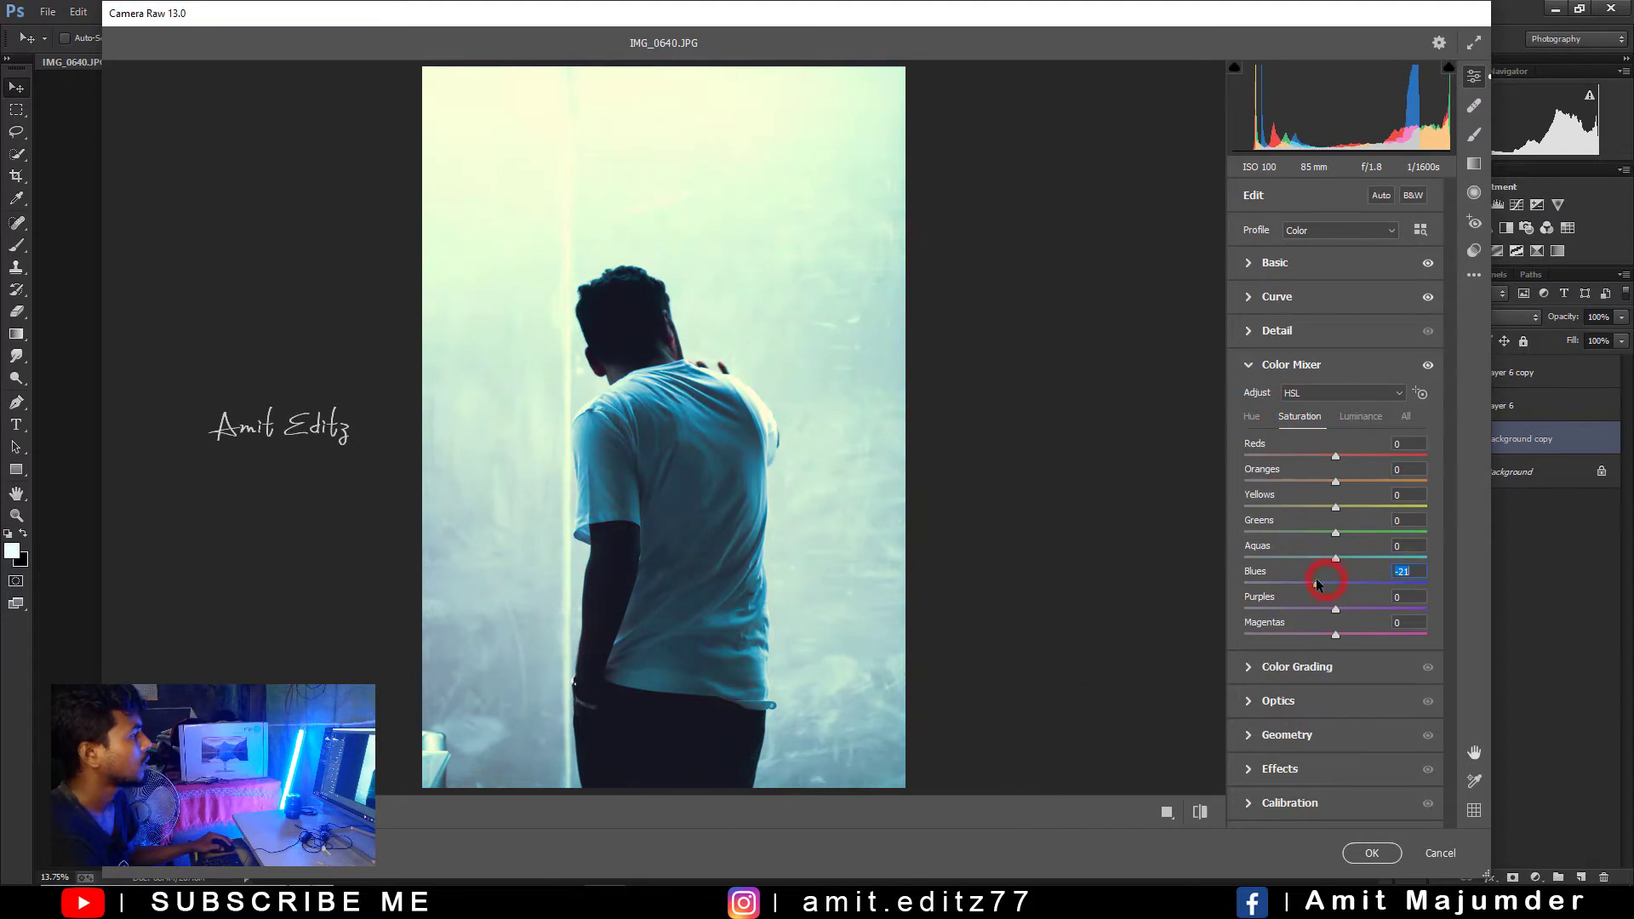
left_click_drag(1315, 584, 1319, 584)
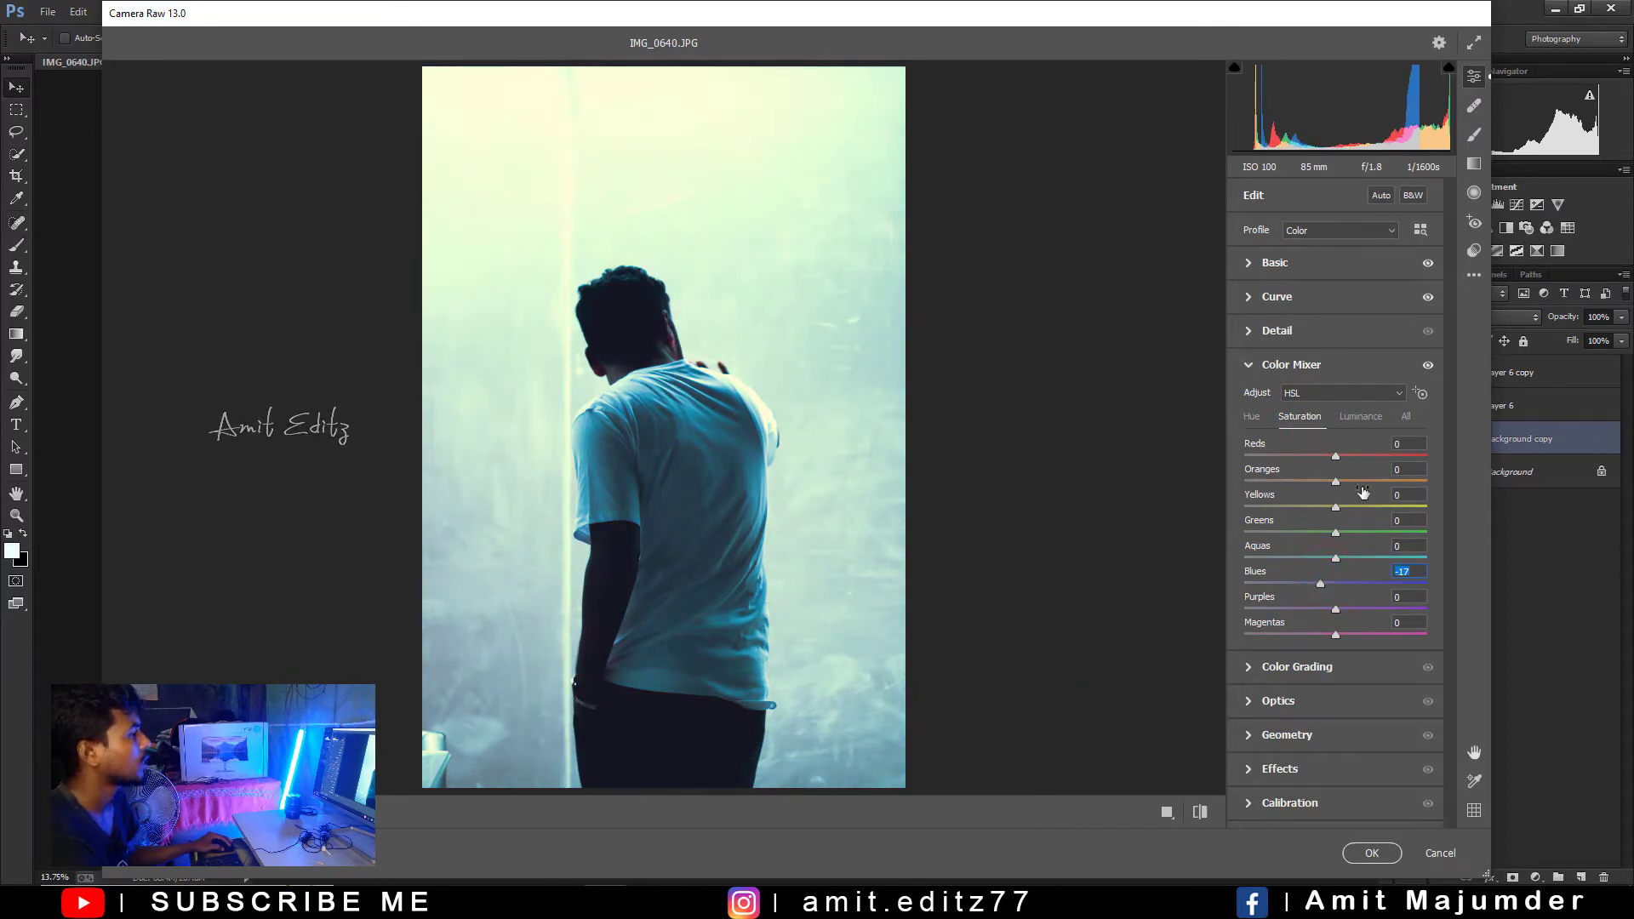
Replace the first graduated filter with a darkening one from the top-left corner.
left_click(1473, 167)
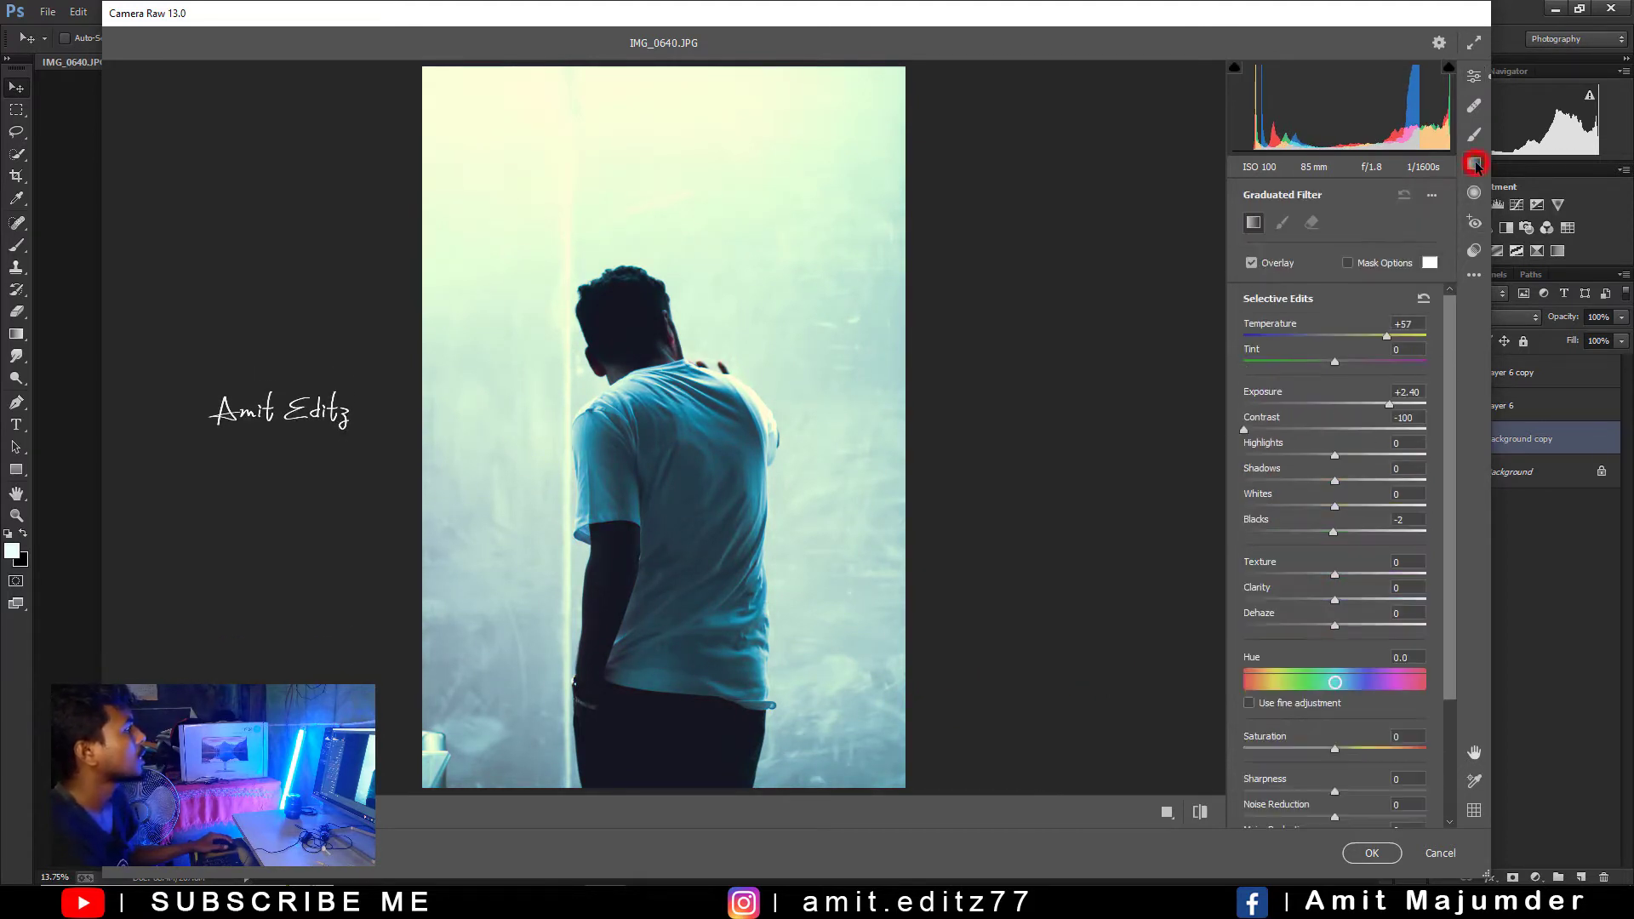
left_click_drag(953, 775, 720, 568)
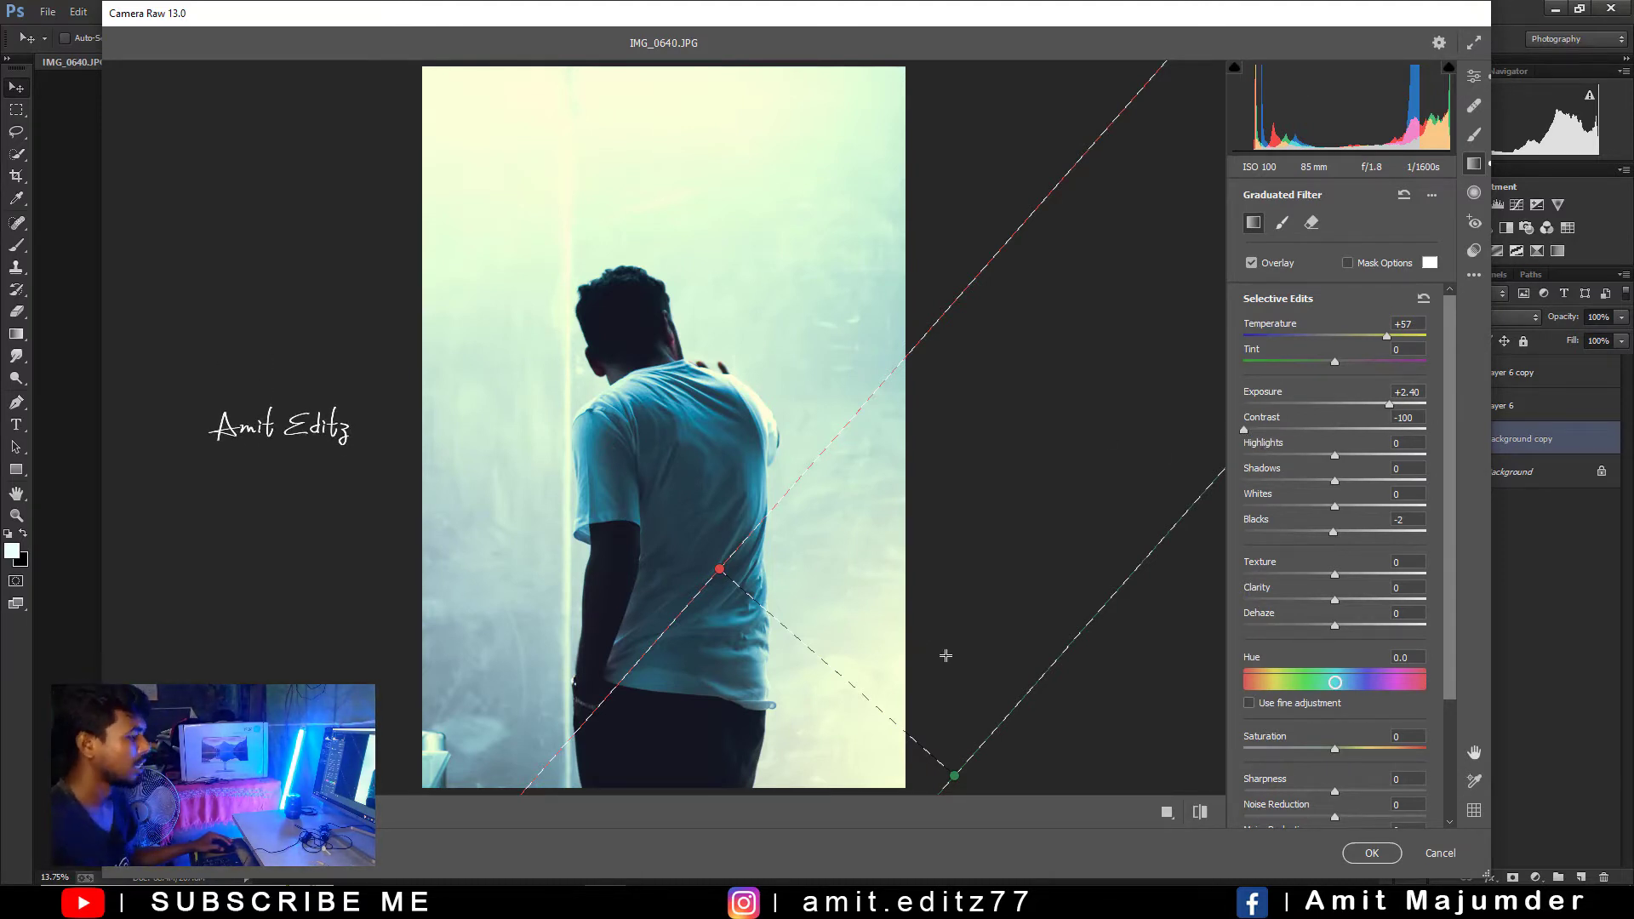
key("Delete")
mouse_move(380, 82)
left_mouse_down()
mouse_move(427, 120)
mouse_move(632, 404)
mouse_move(606, 334)
left_mouse_up()
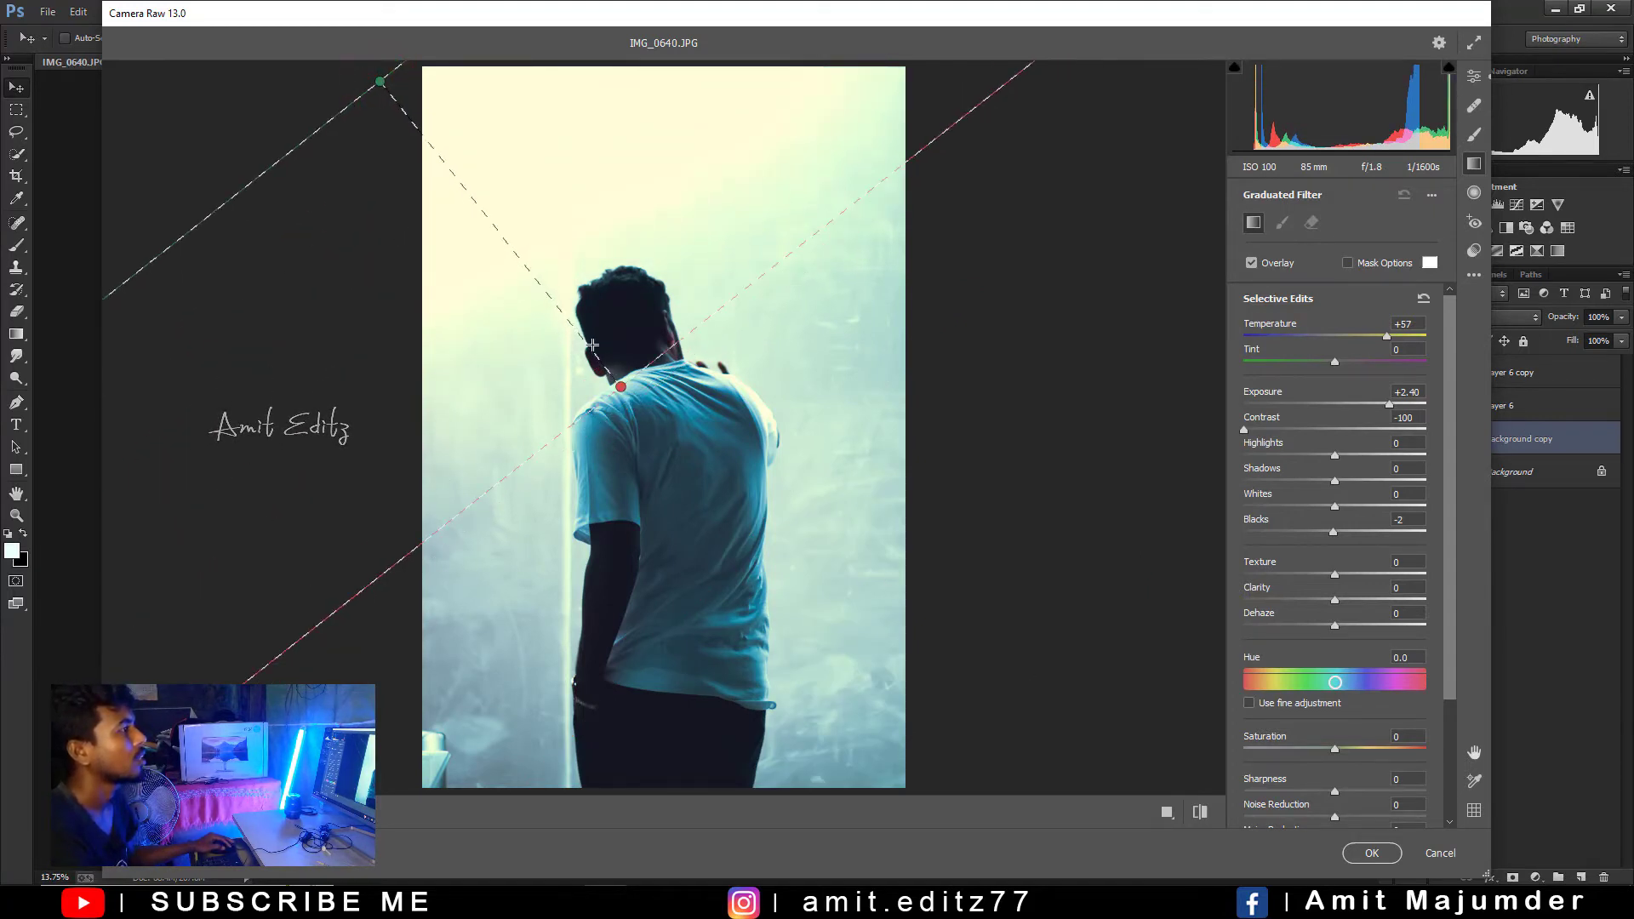
double_click(1389, 404)
double_click(1386, 337)
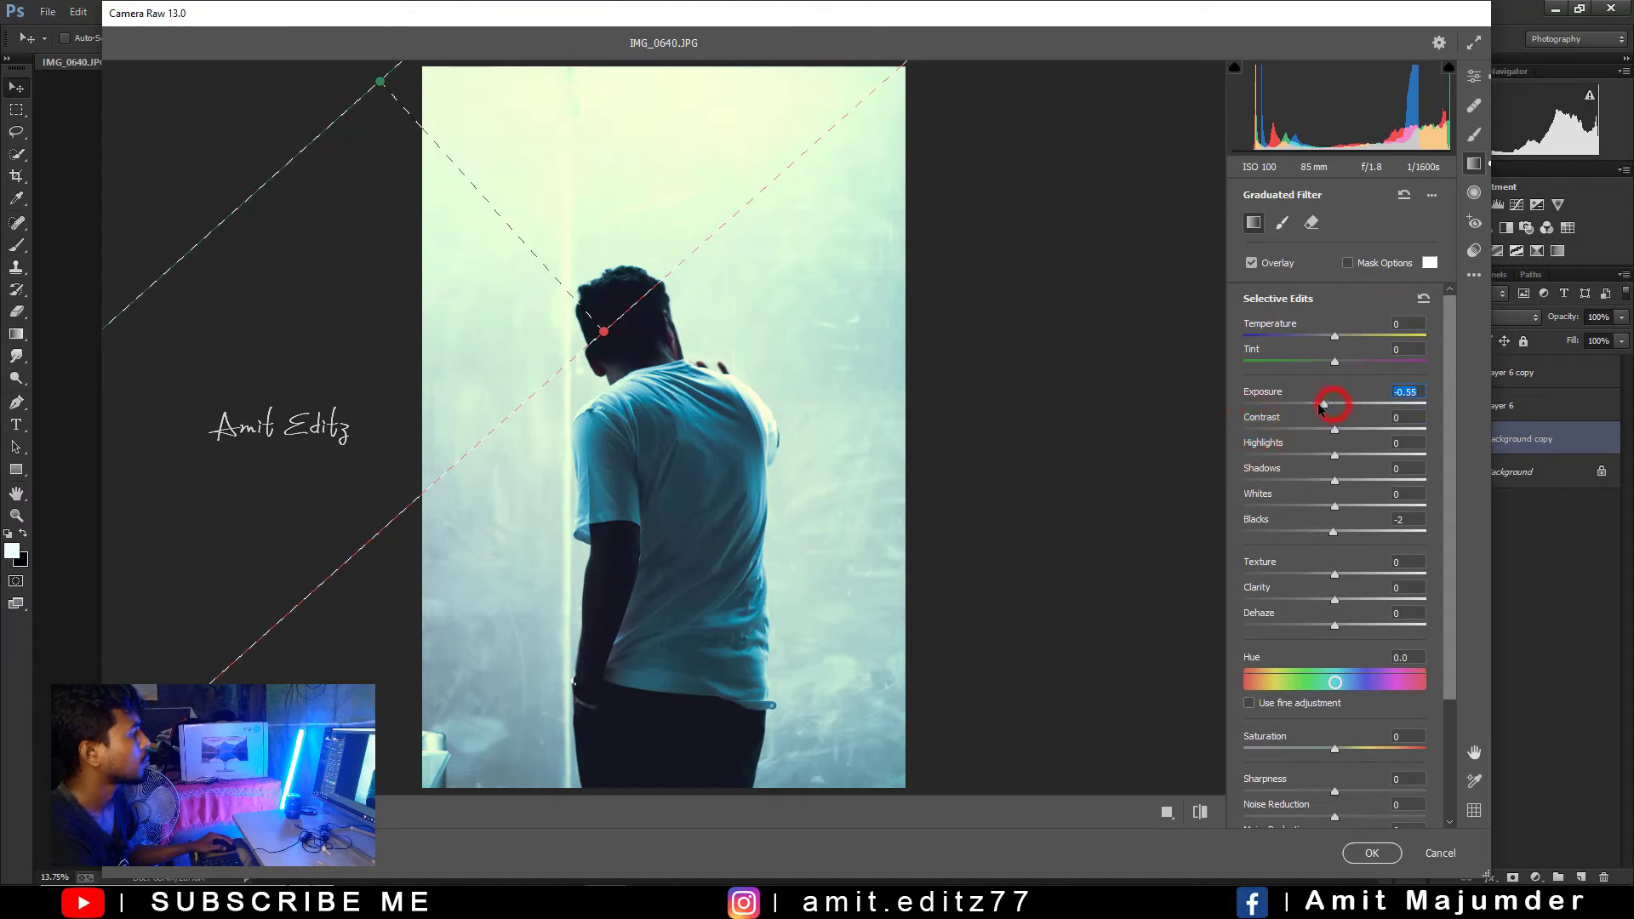
left_click_drag(1321, 407, 1308, 408)
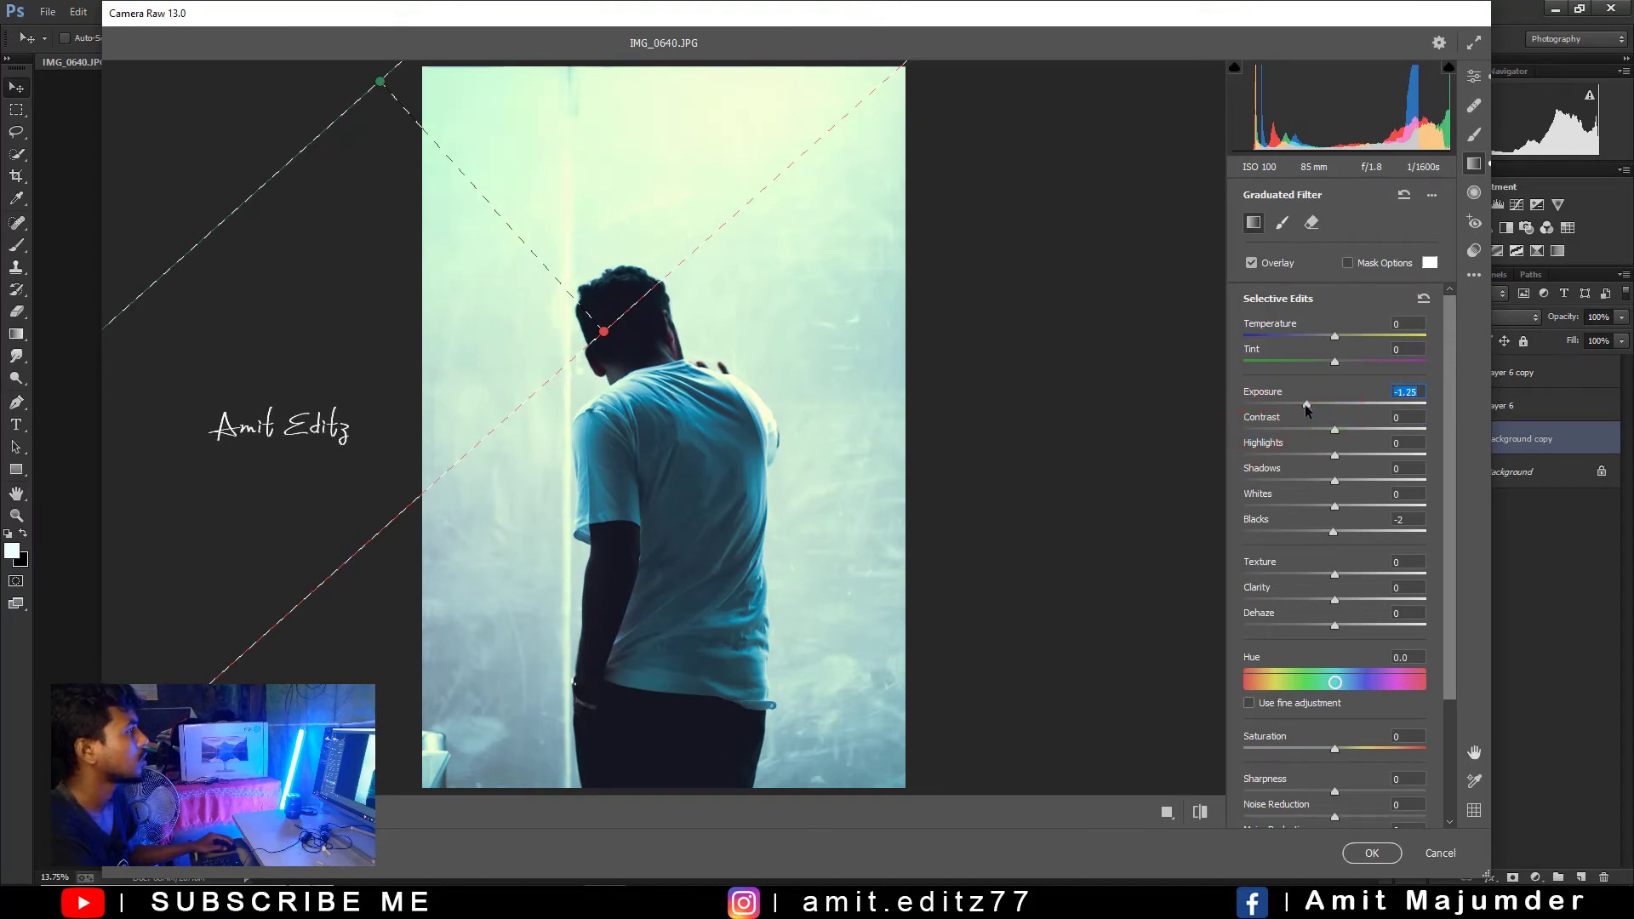
double_click(1307, 409)
Add a diagonal graduated filter from the lower right darkened to about -2.05 exposure.
left_click_drag(993, 728, 993, 671)
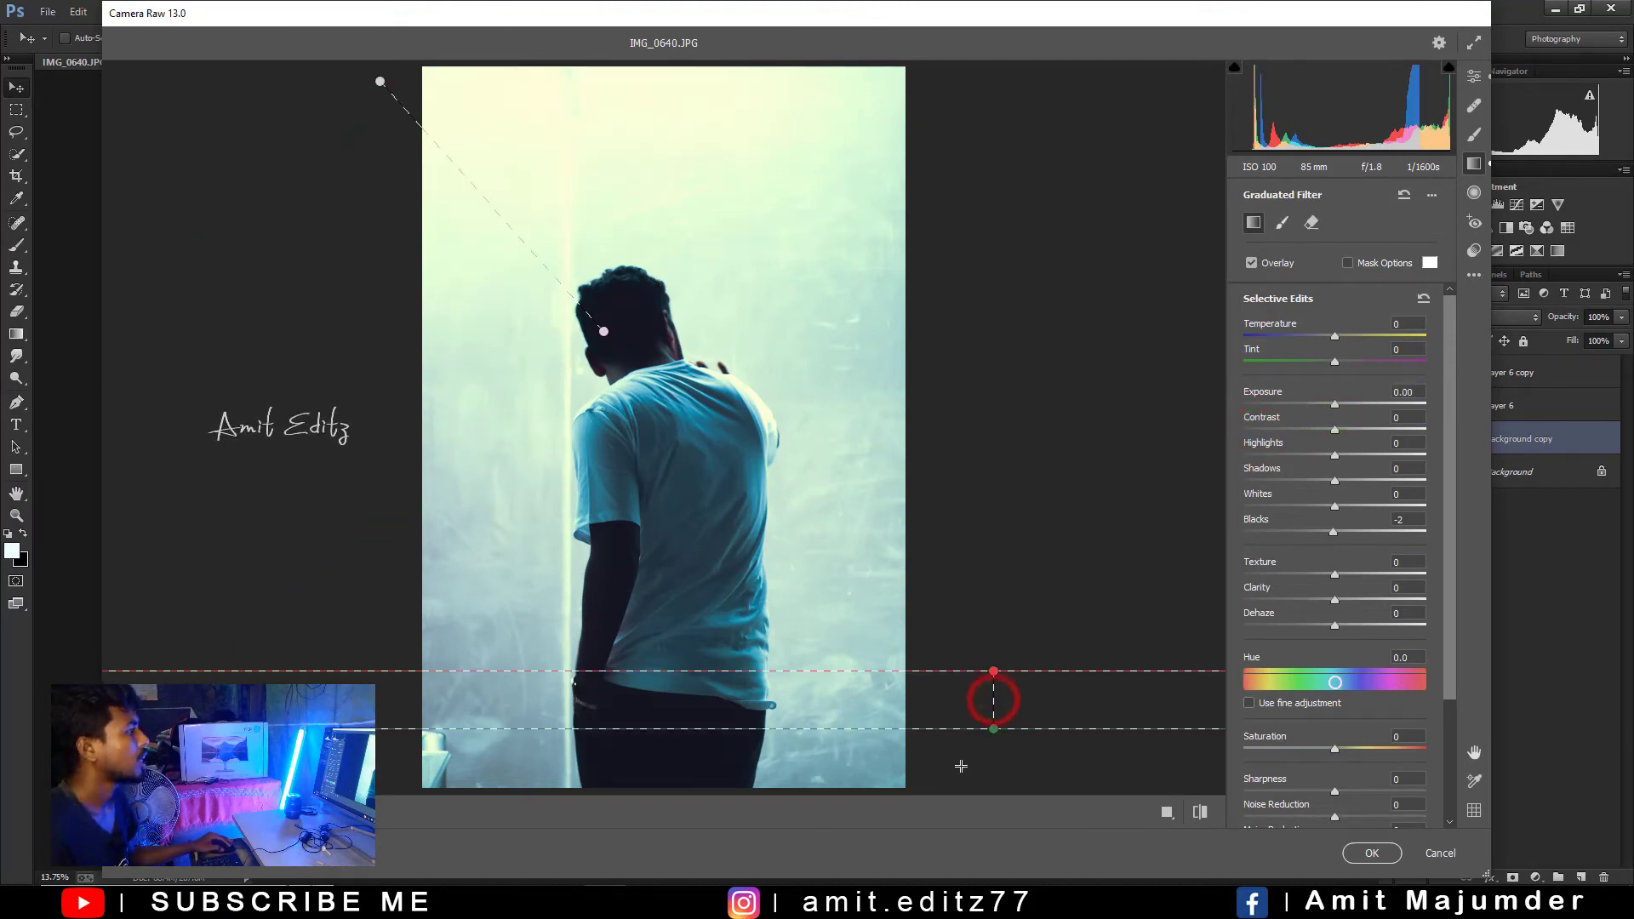
left_click_drag(969, 766, 757, 525)
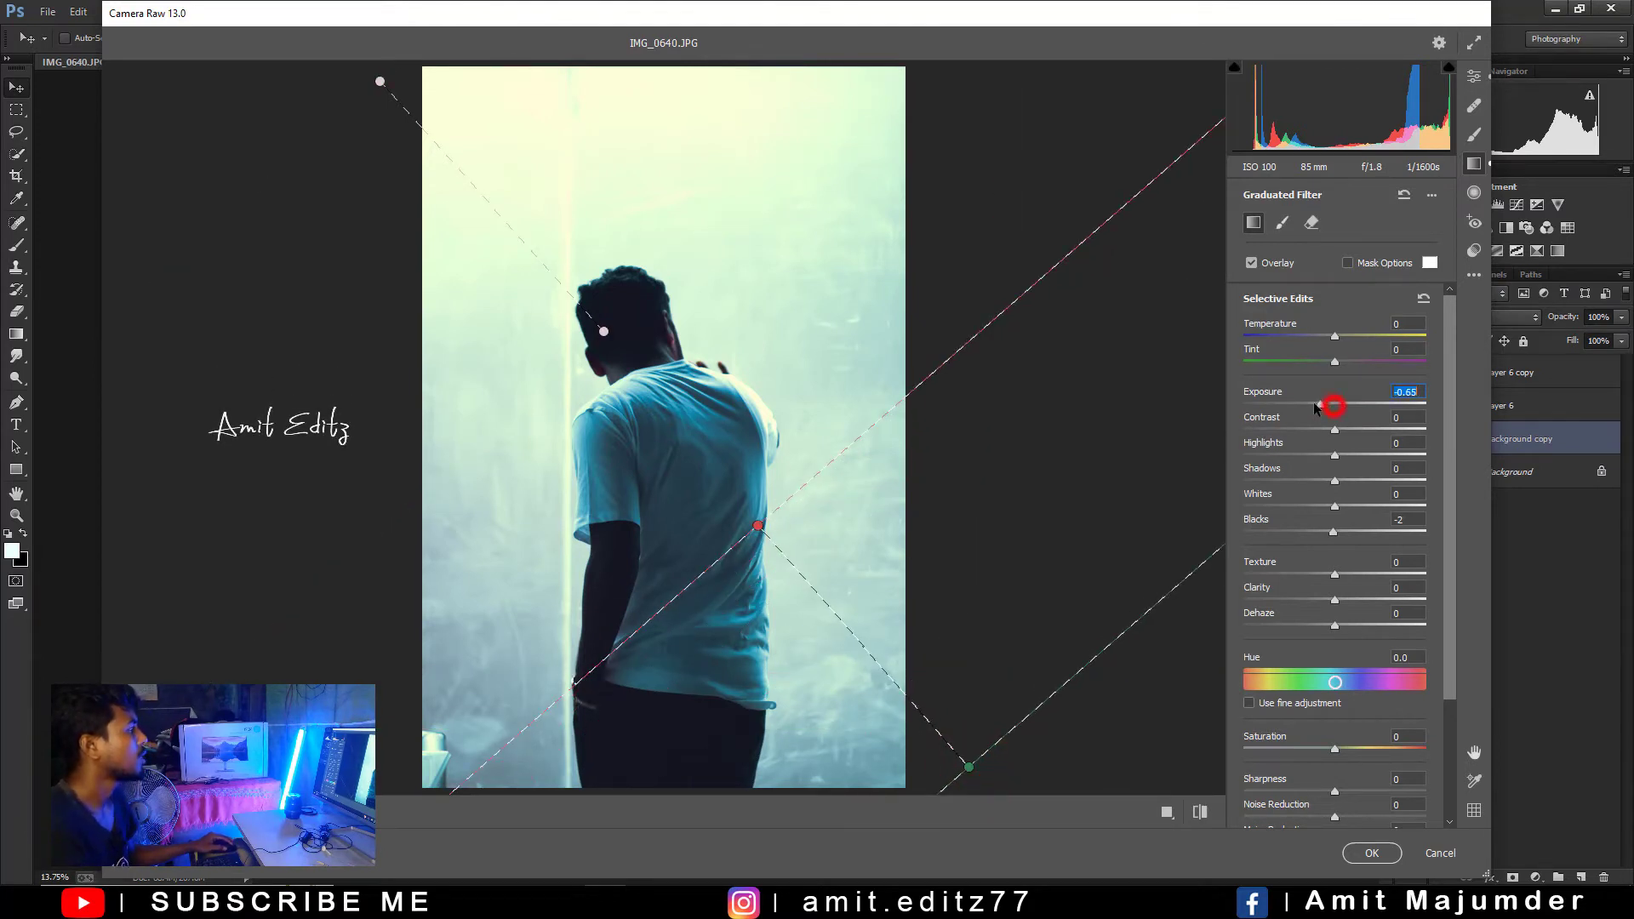
left_click_drag(1315, 408, 1296, 407)
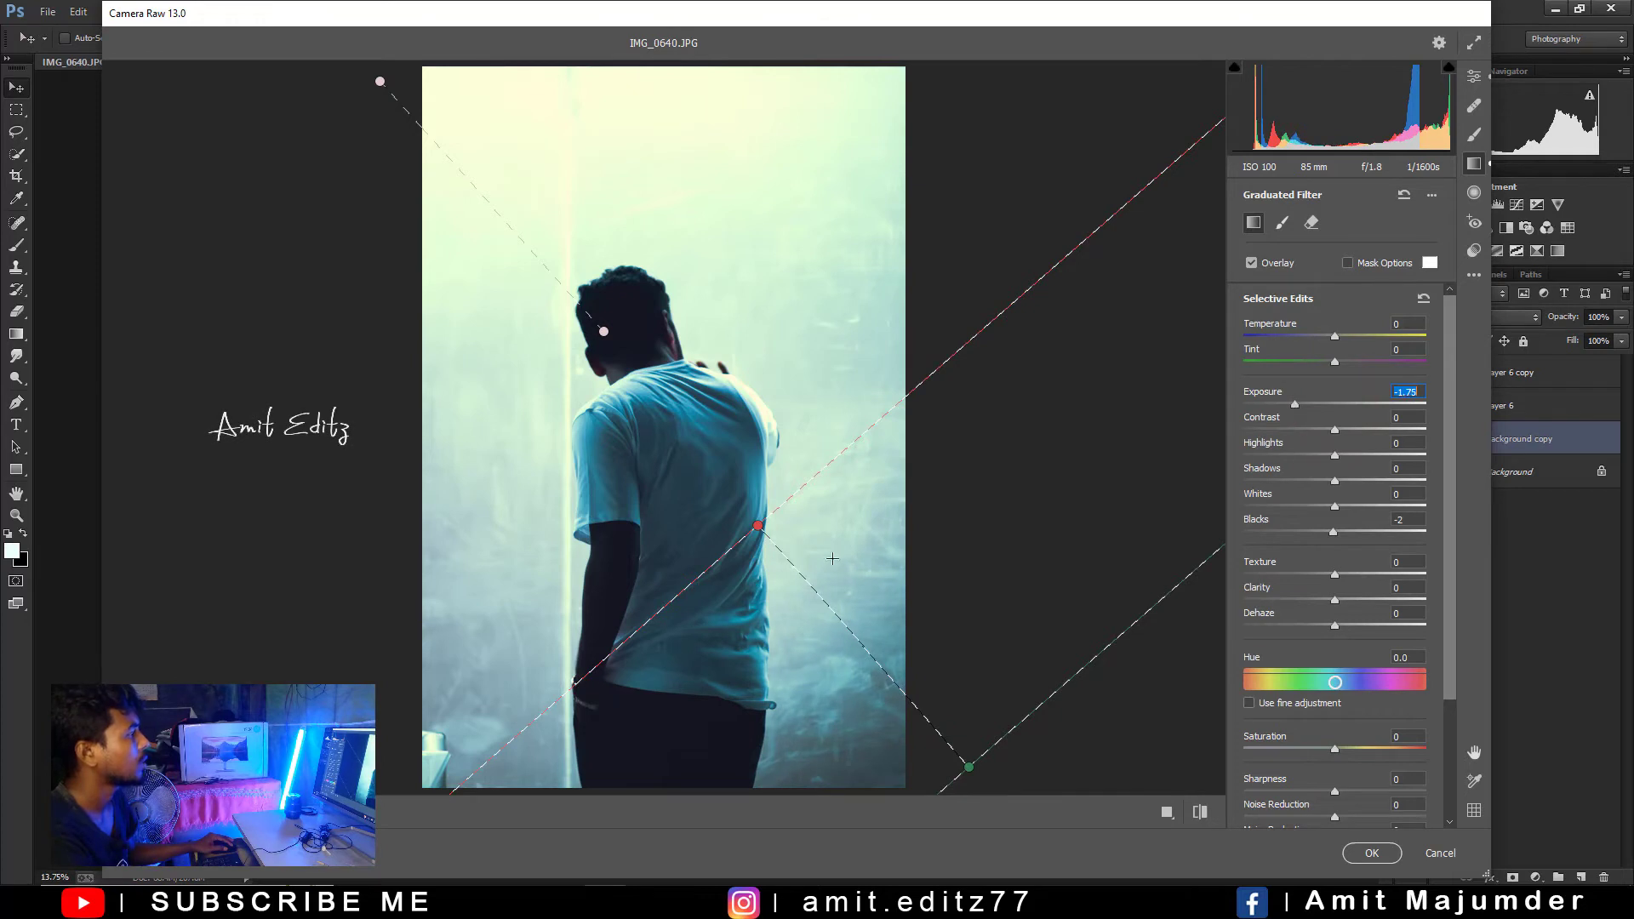
left_click_drag(757, 525, 576, 471)
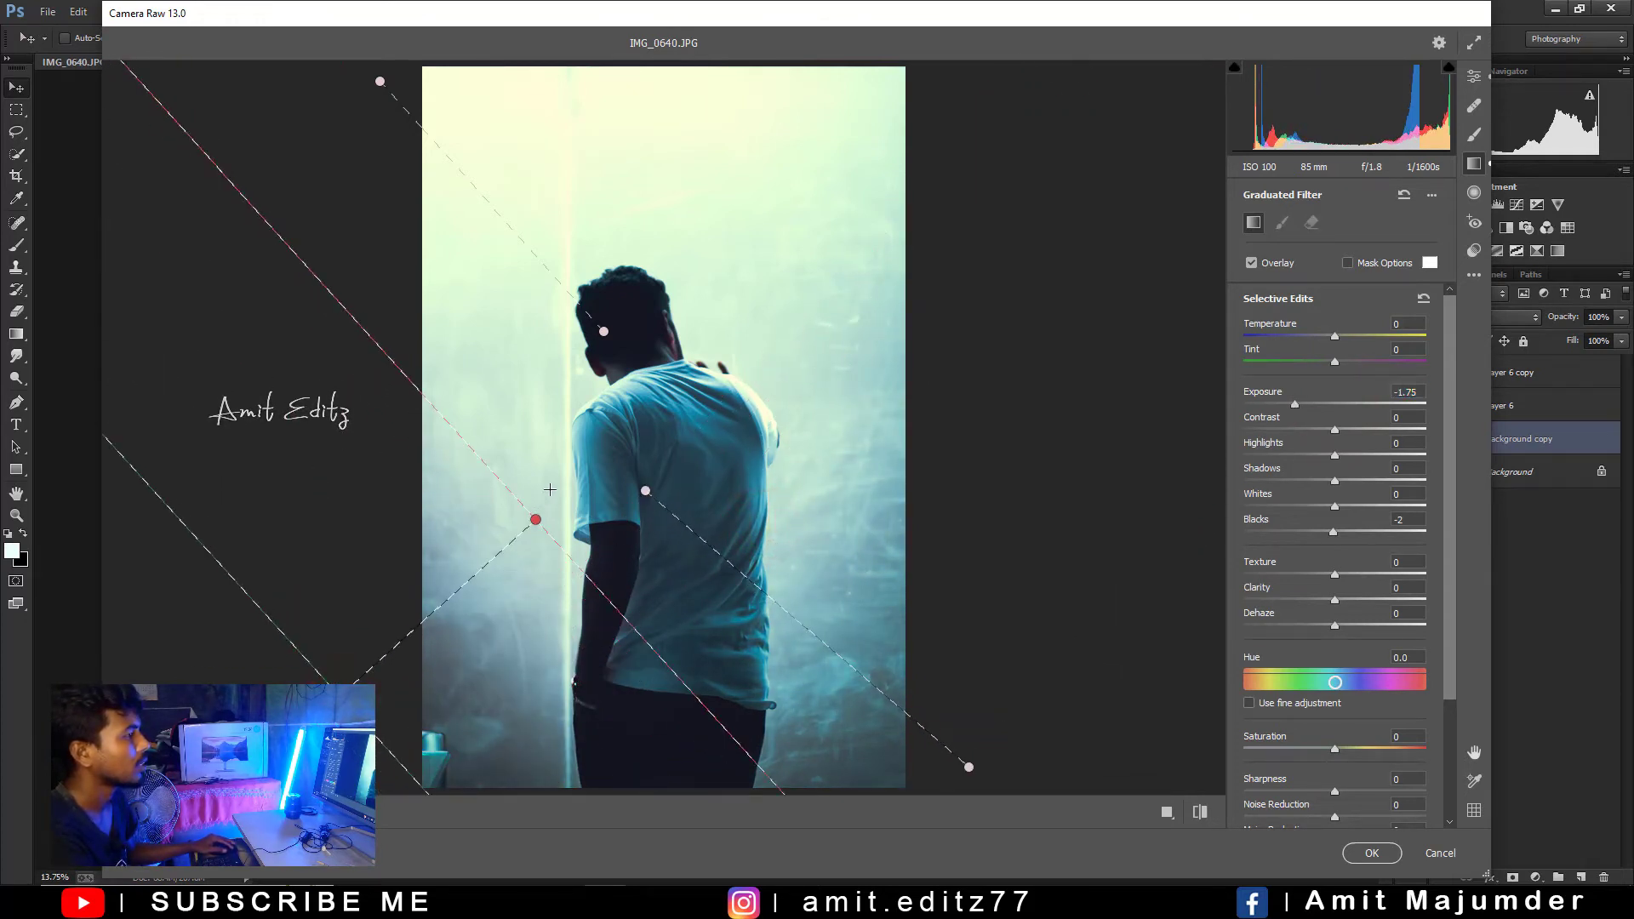
left_click_drag(576, 471, 598, 490)
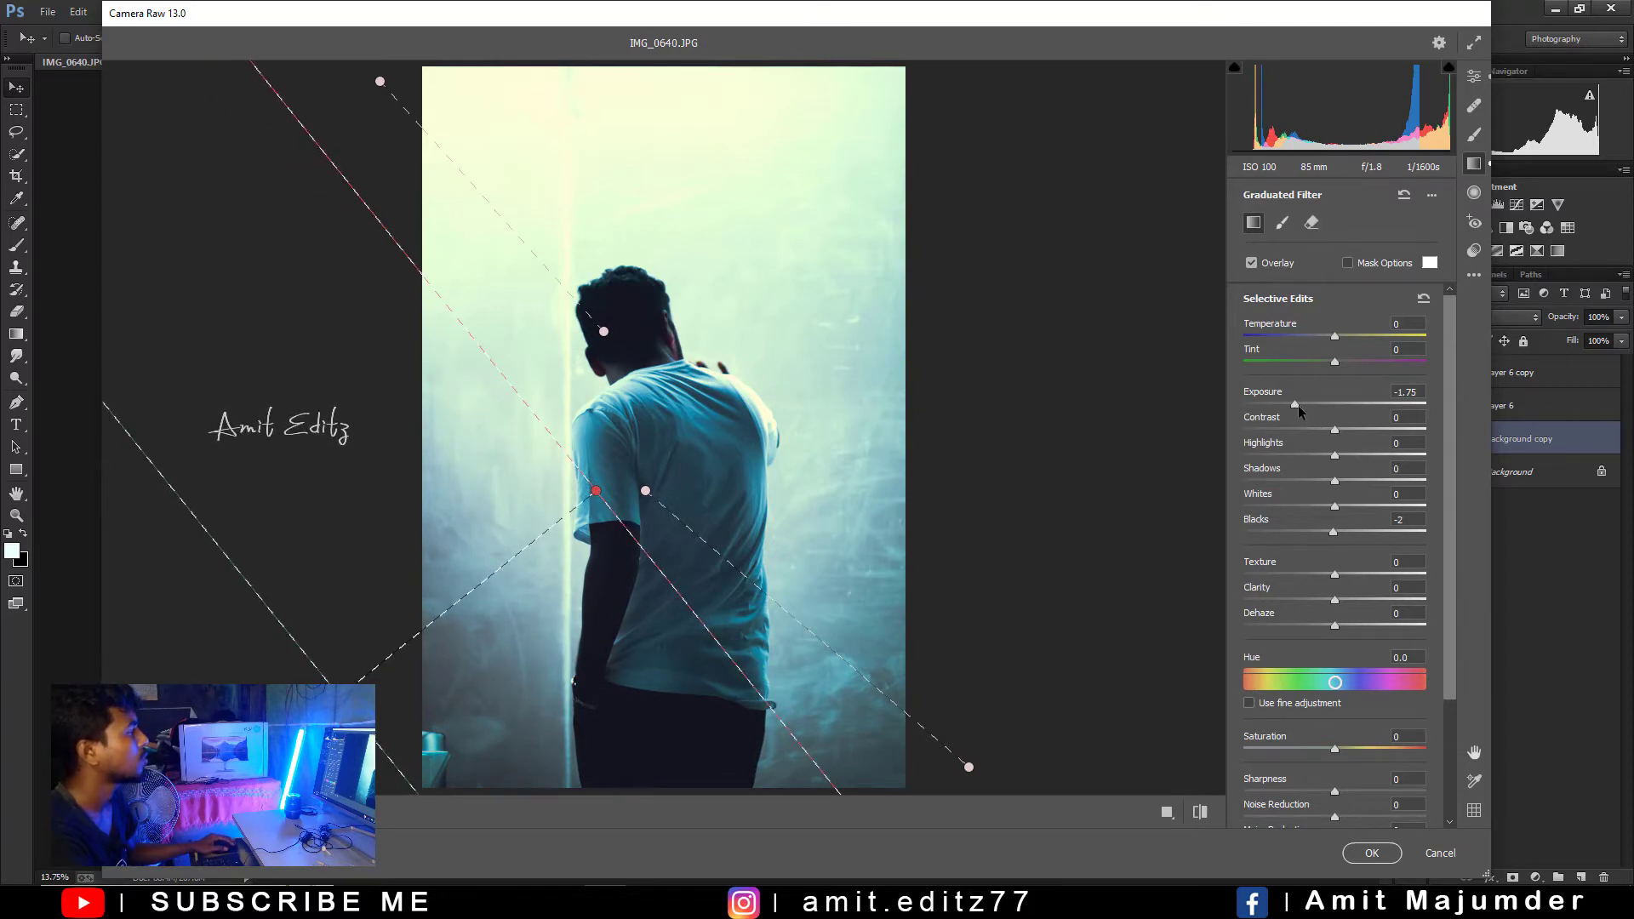
left_click_drag(1298, 407, 1289, 405)
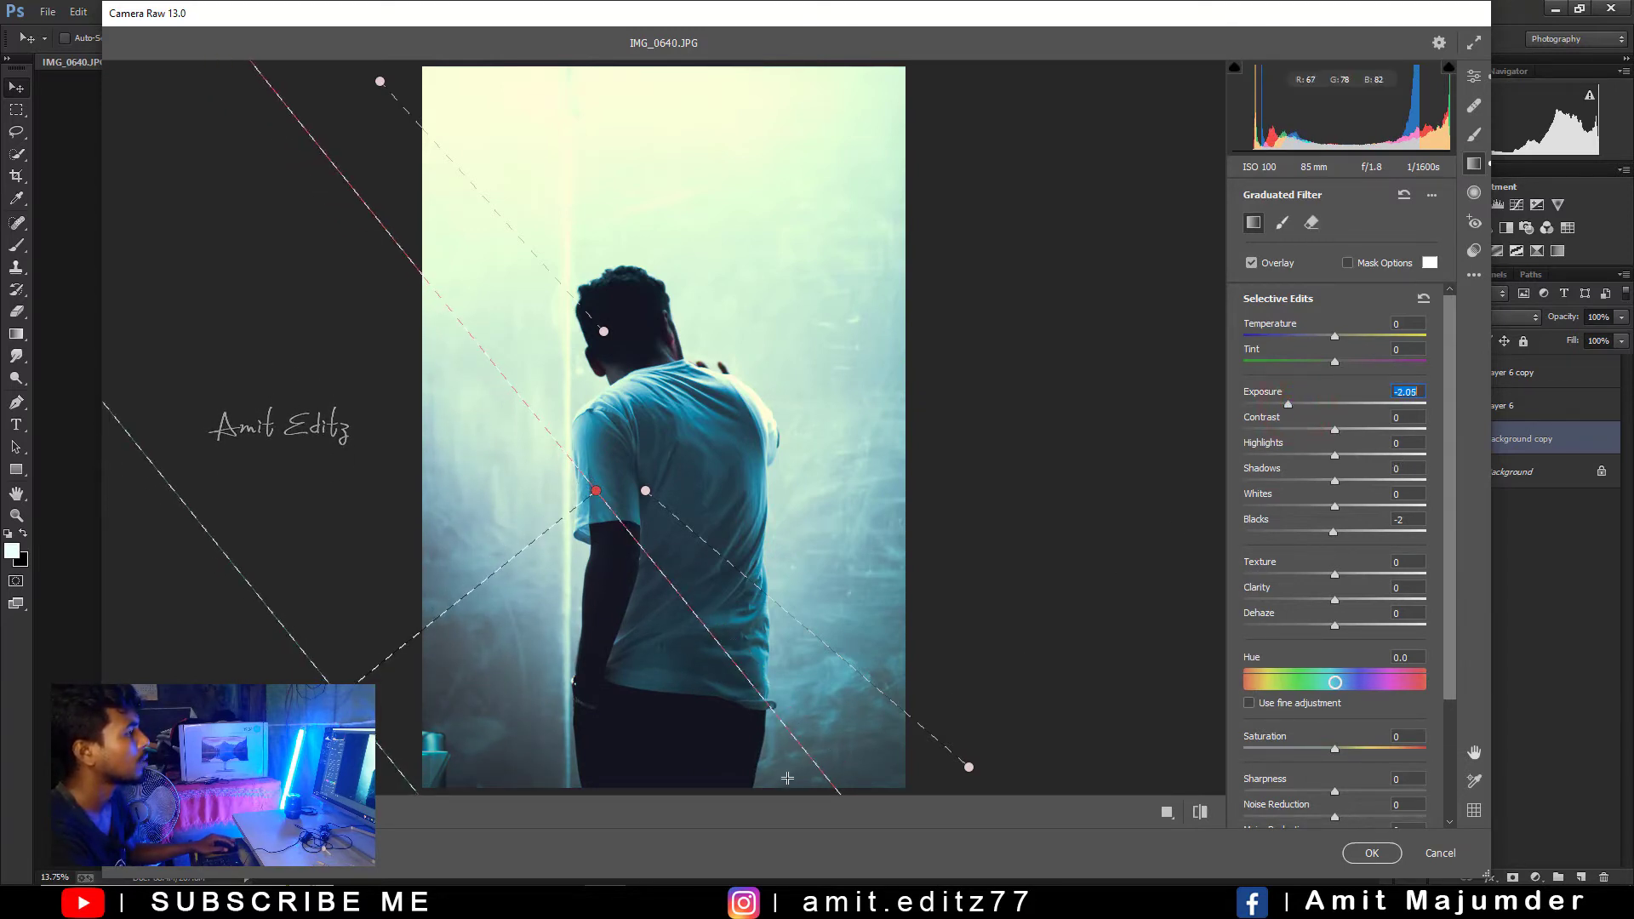
Add another lower-right graduated filter set to Exposure -0.45.
mouse_move(936, 780)
left_mouse_down()
mouse_move(614, 555)
mouse_move(561, 447)
mouse_move(623, 495)
mouse_move(646, 492)
left_mouse_up()
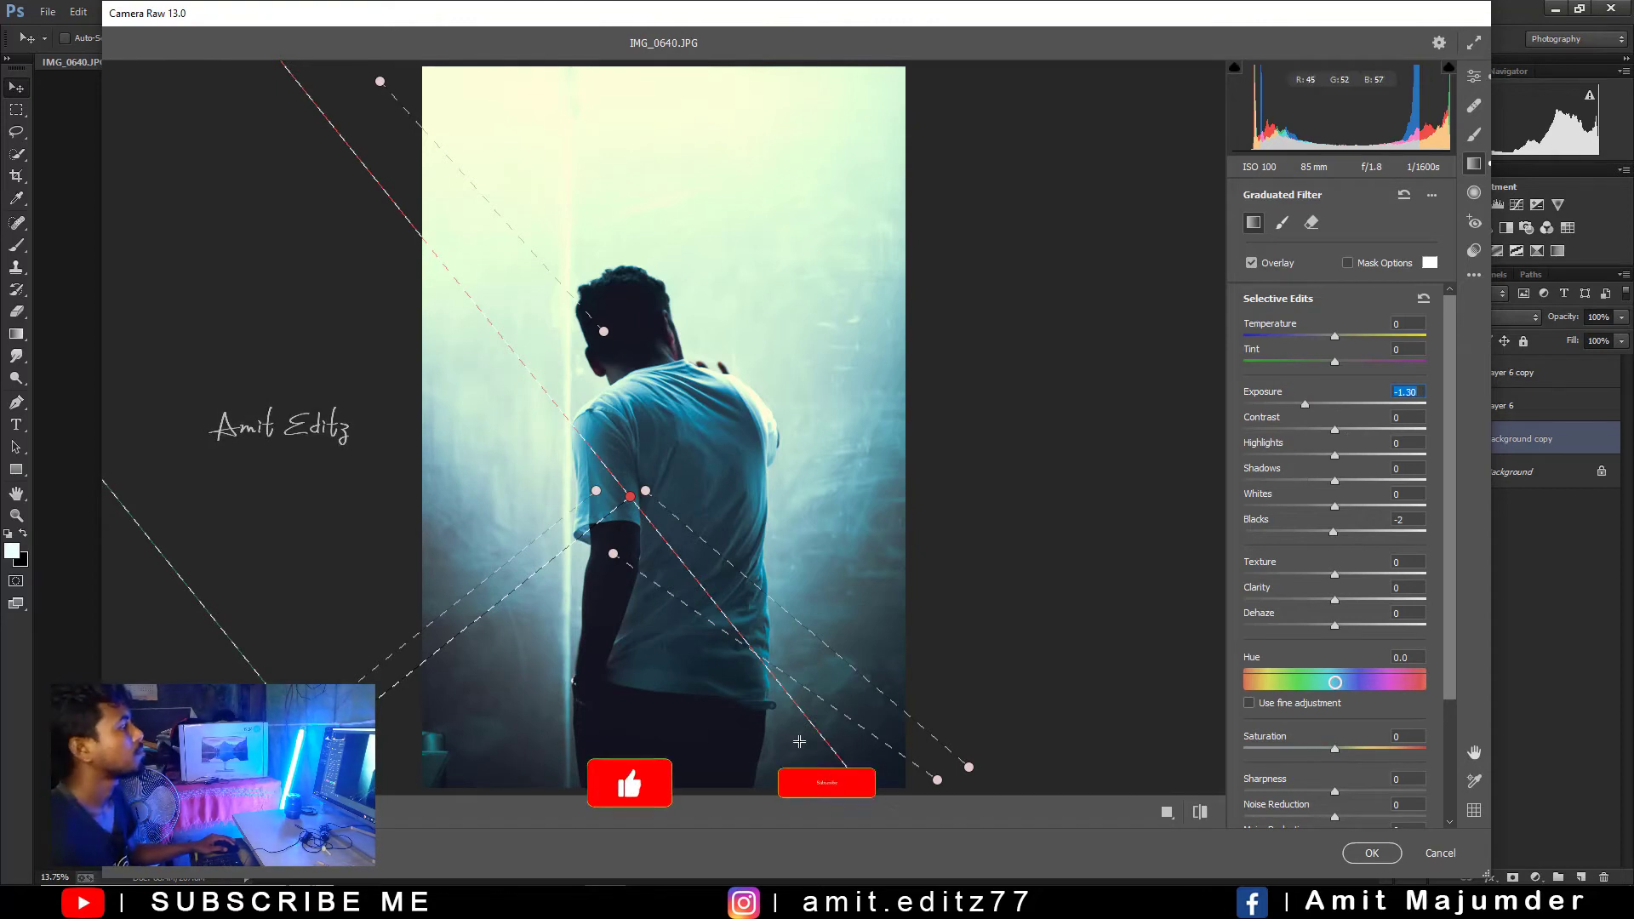
left_click(887, 743)
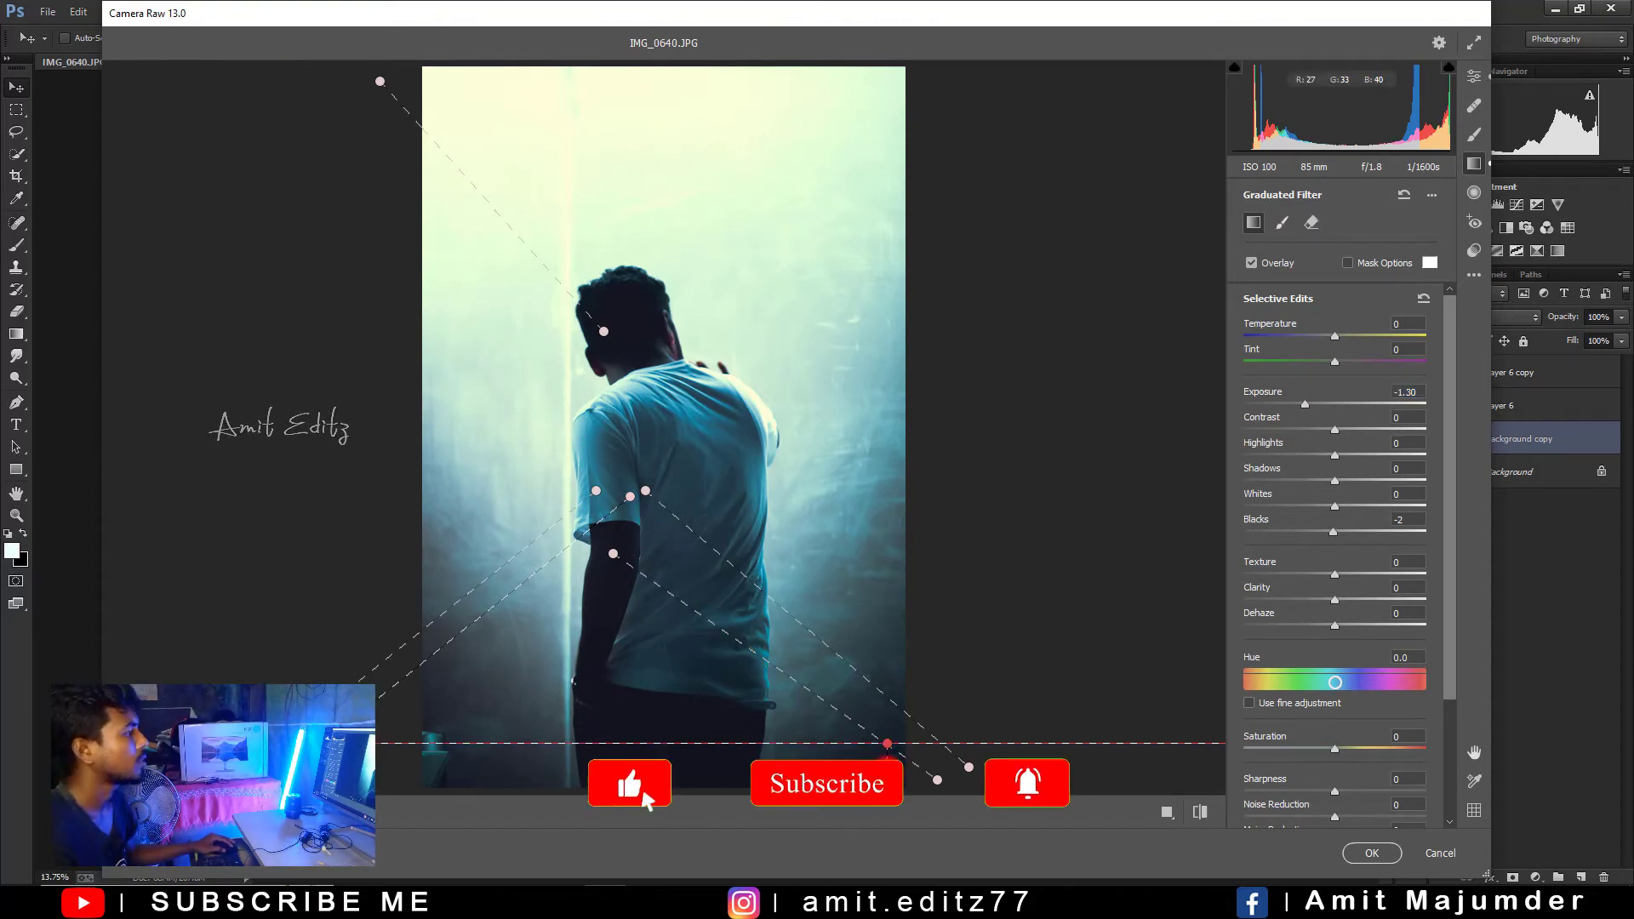
mouse_move(886, 742)
left_mouse_down()
mouse_move(709, 792)
mouse_move(717, 474)
left_mouse_up()
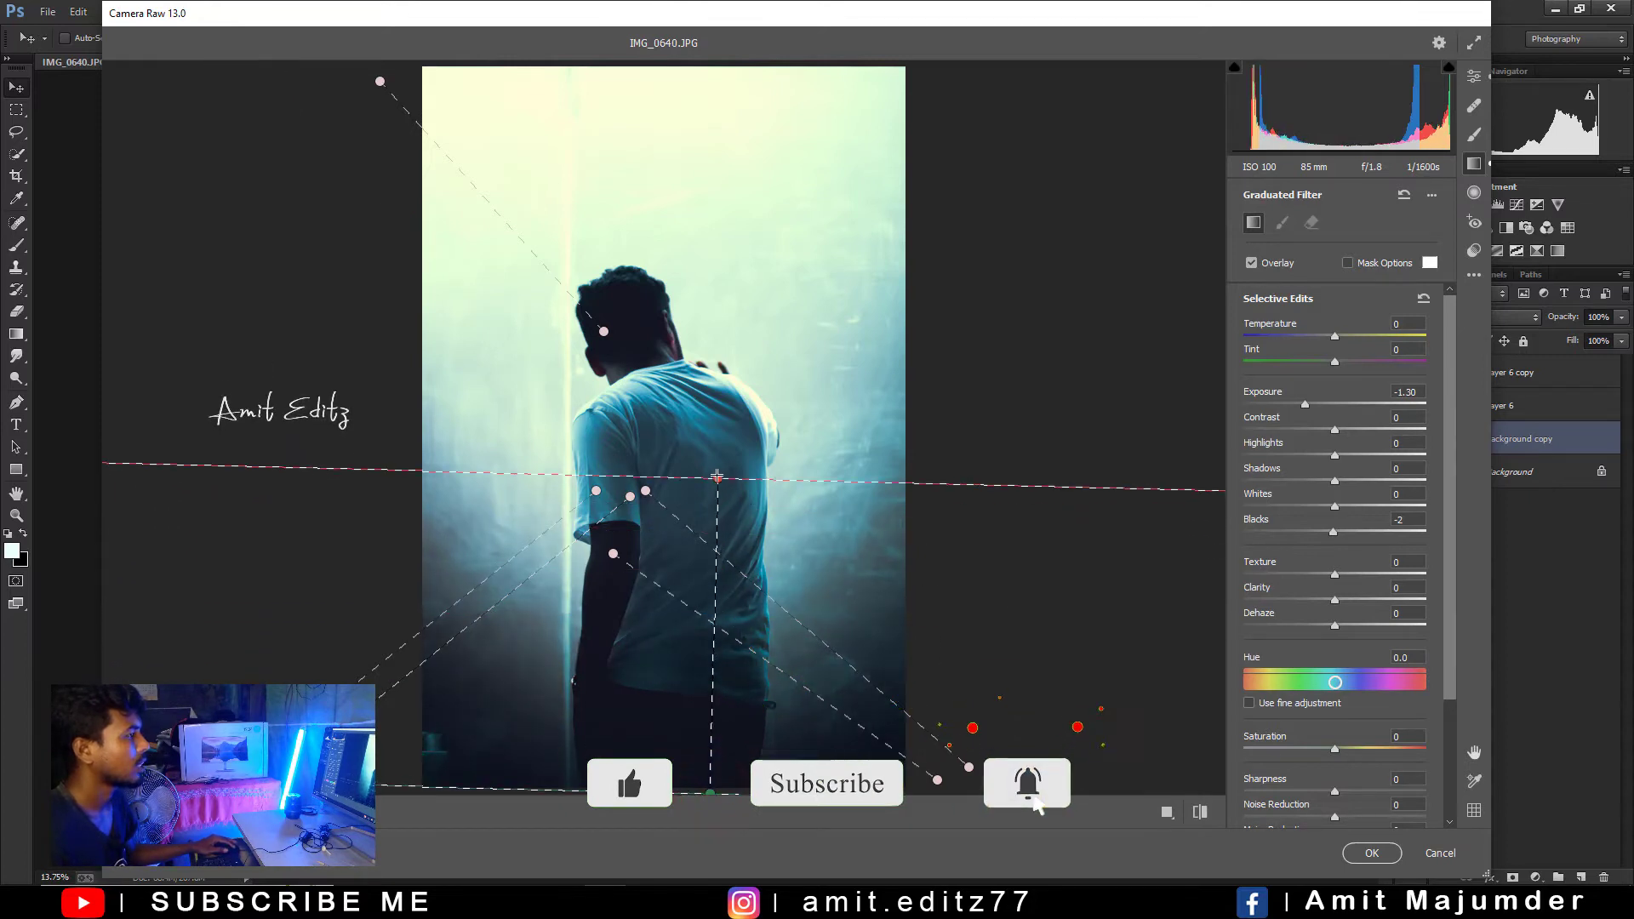
left_click(1318, 403)
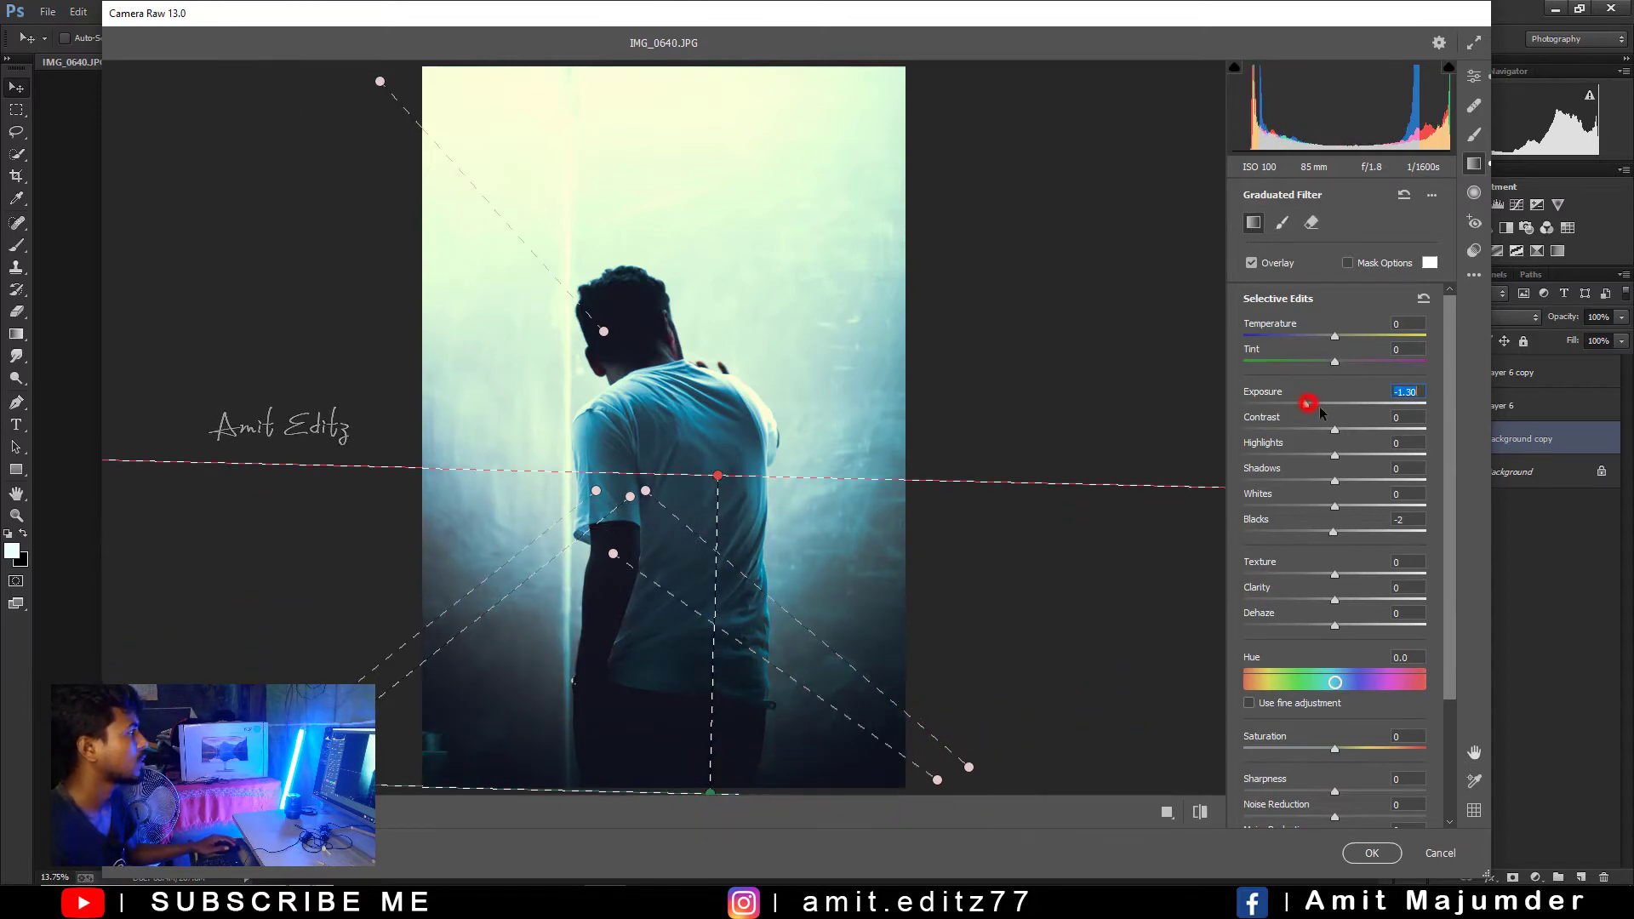
left_click_drag(1319, 407, 1326, 406)
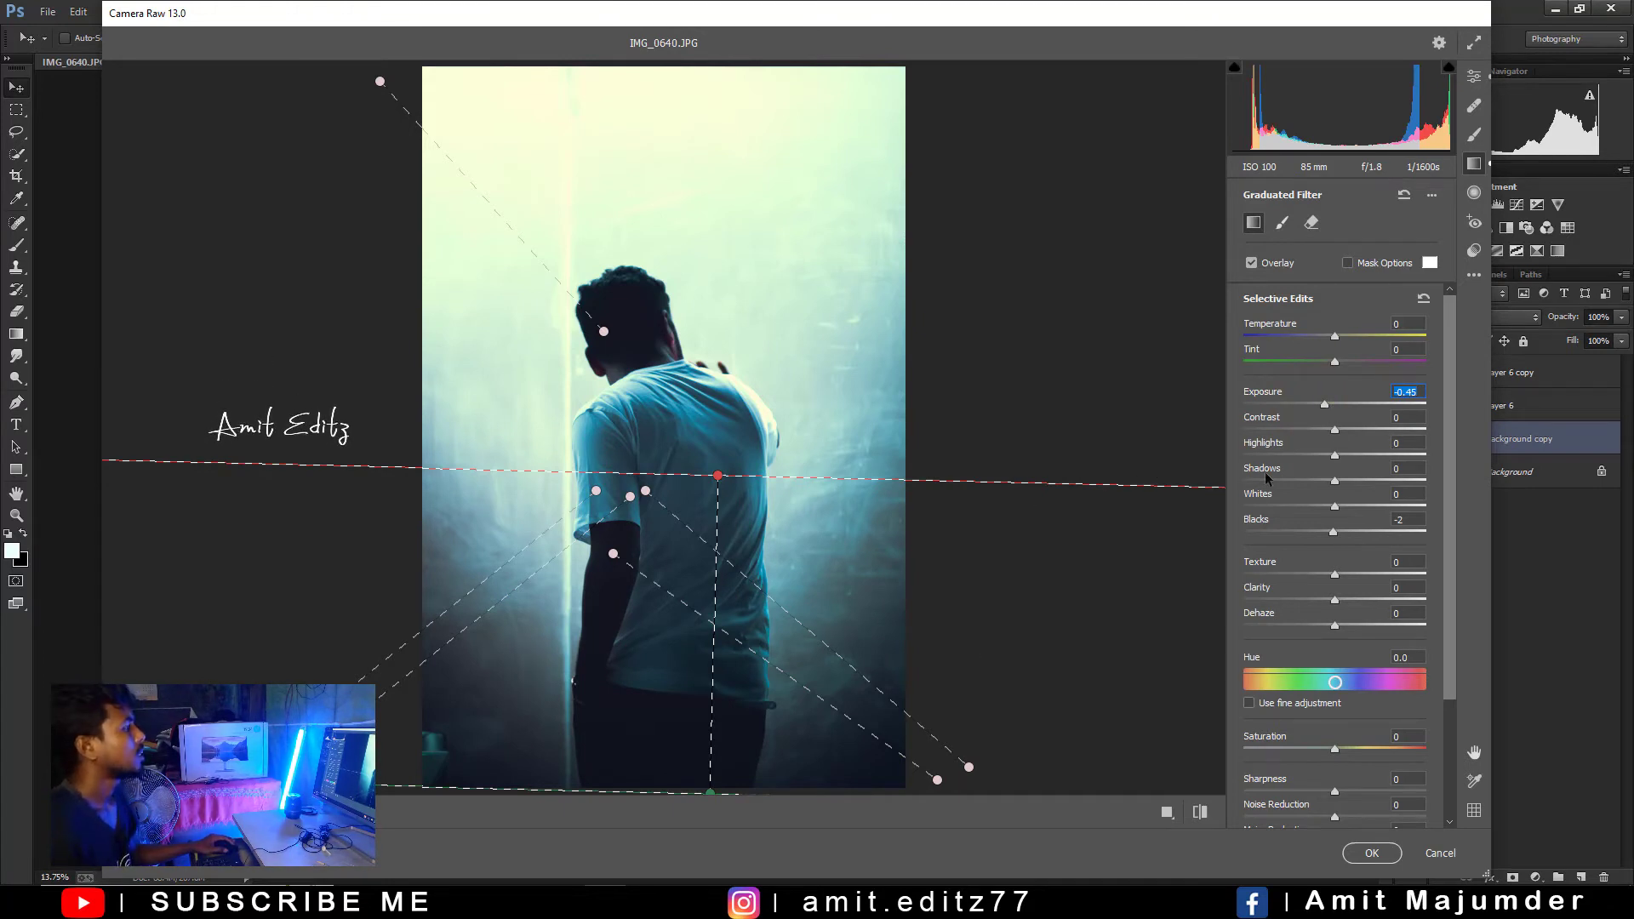
Grade highlights warm yellow and shadows teal (Hue 171, Saturation 13) in Color Grading.
left_click(1474, 75)
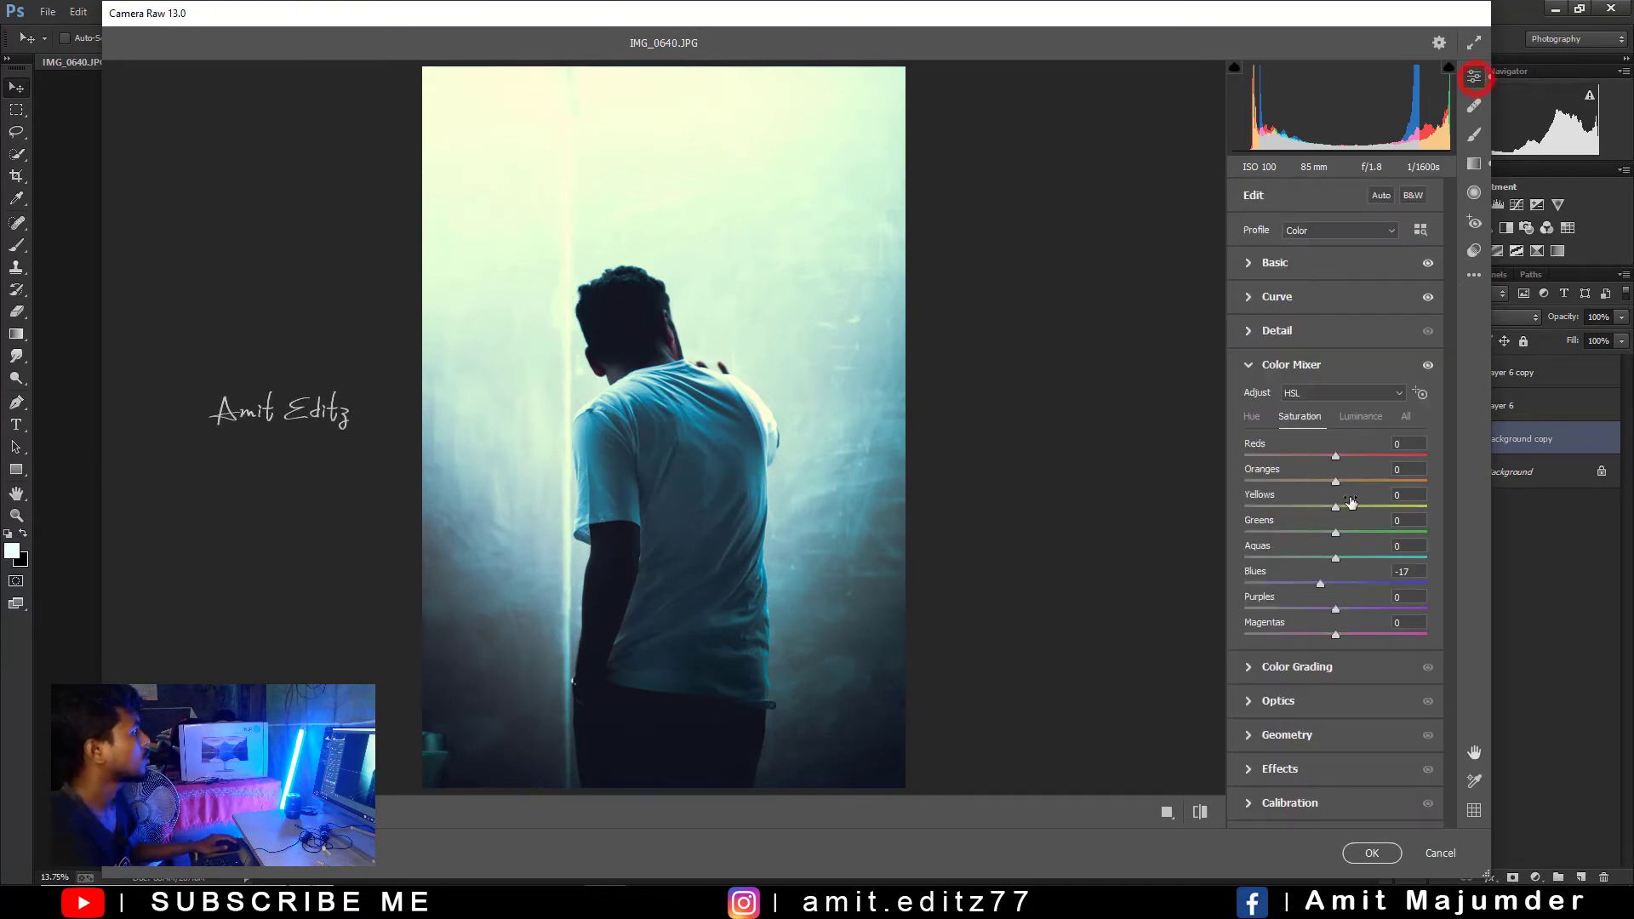
left_click(1297, 666)
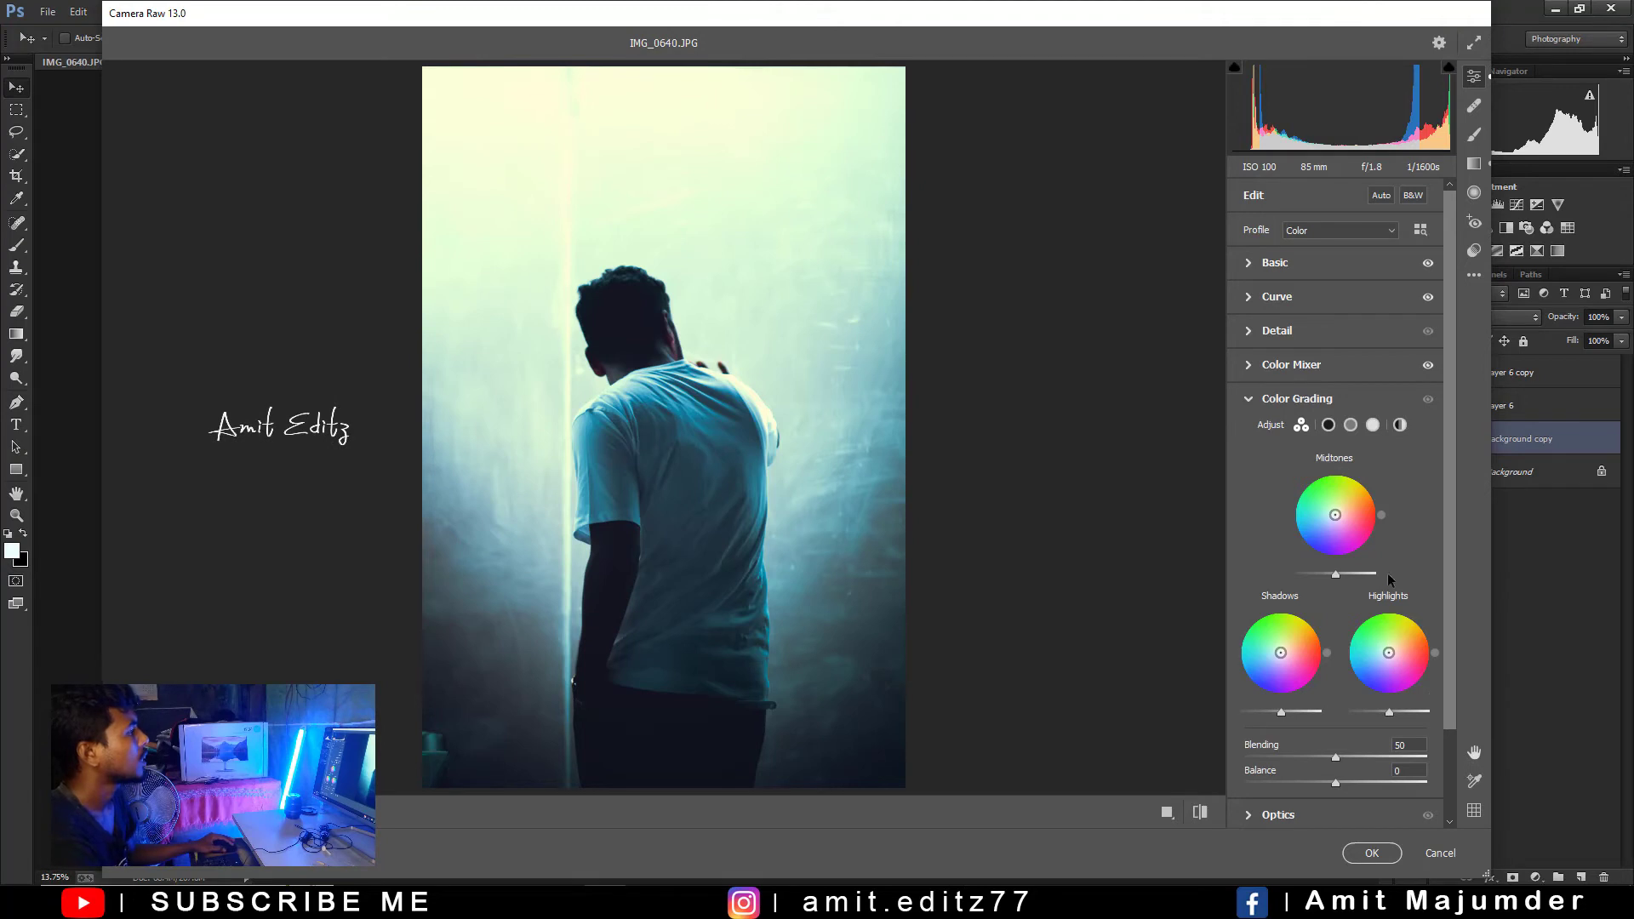
left_click_drag(1392, 662, 1392, 647)
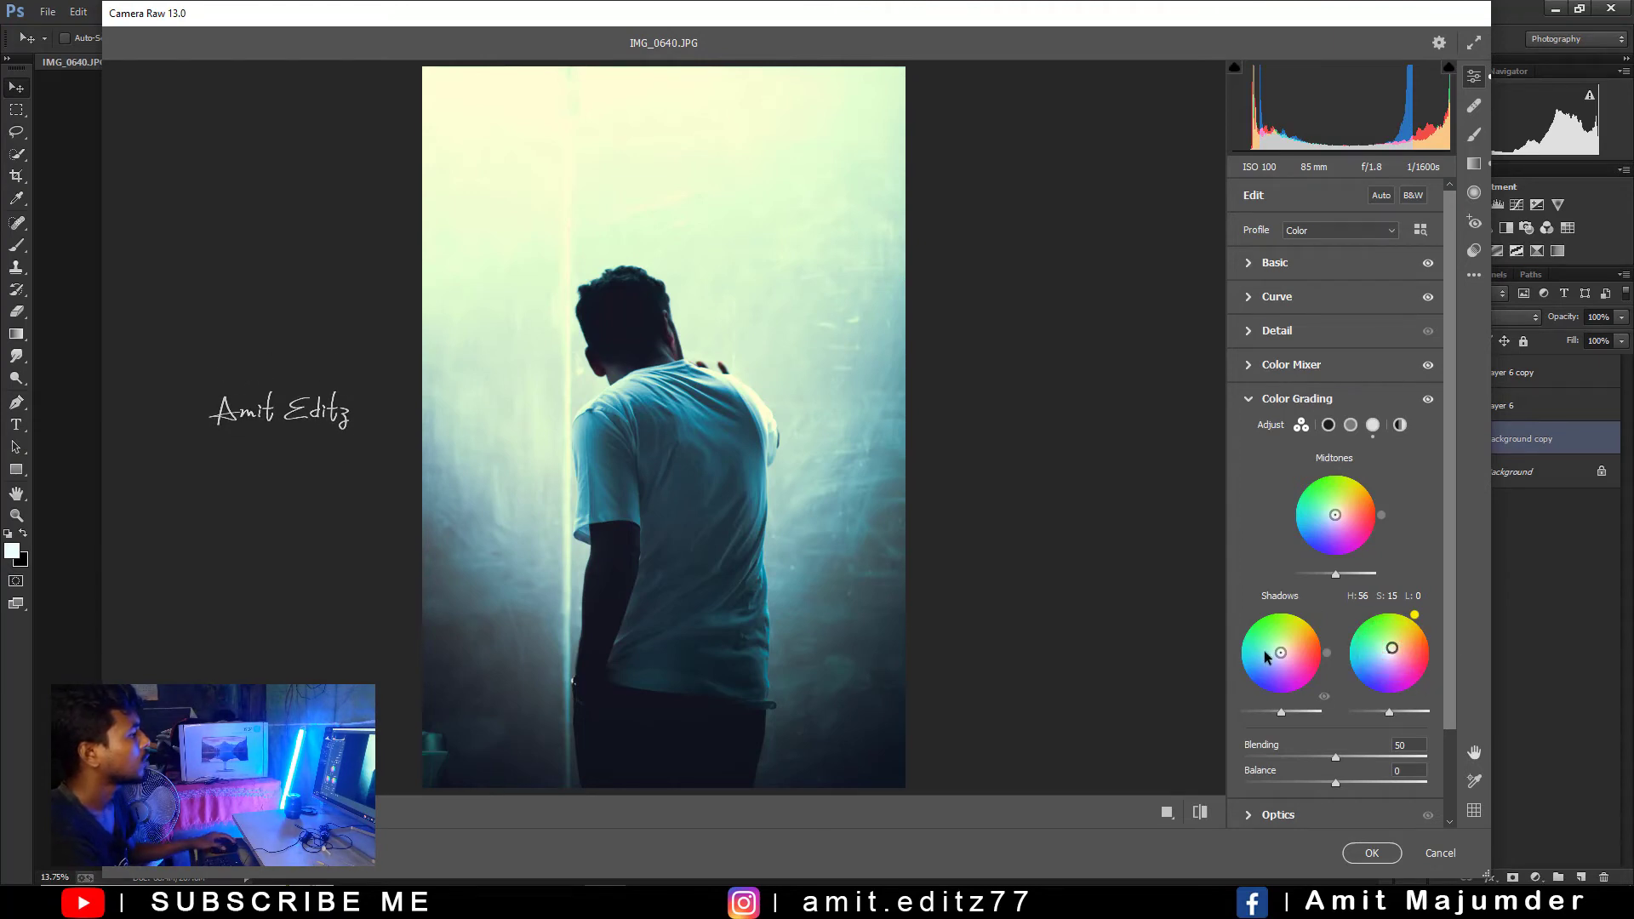
left_click_drag(1280, 652, 1275, 650)
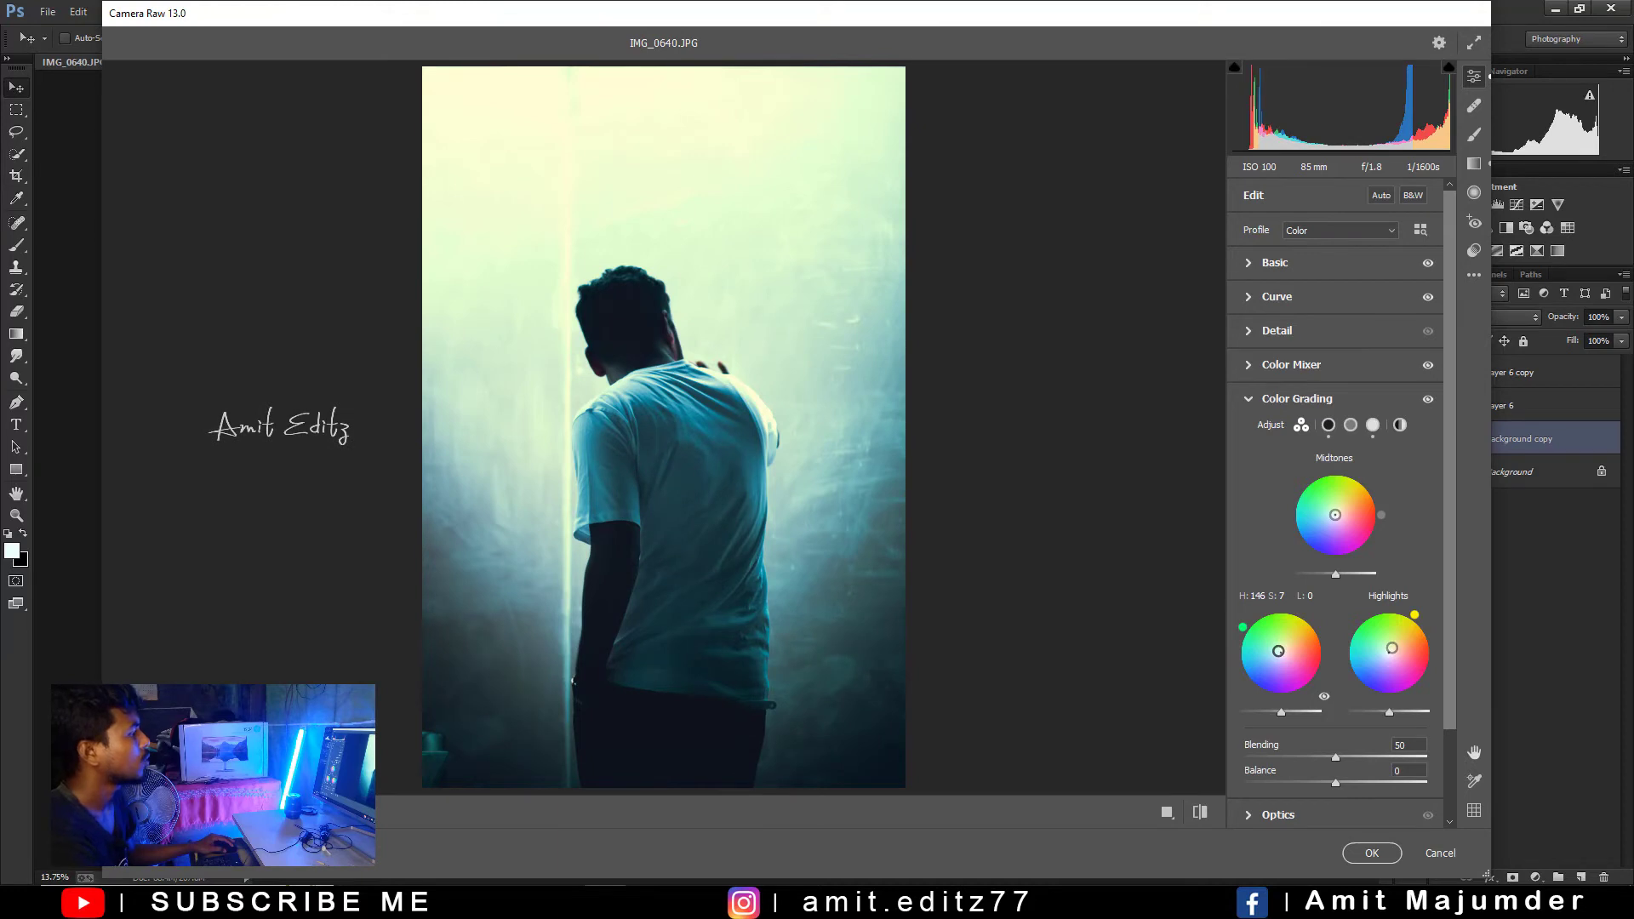
left_click_drag(1277, 653, 1276, 651)
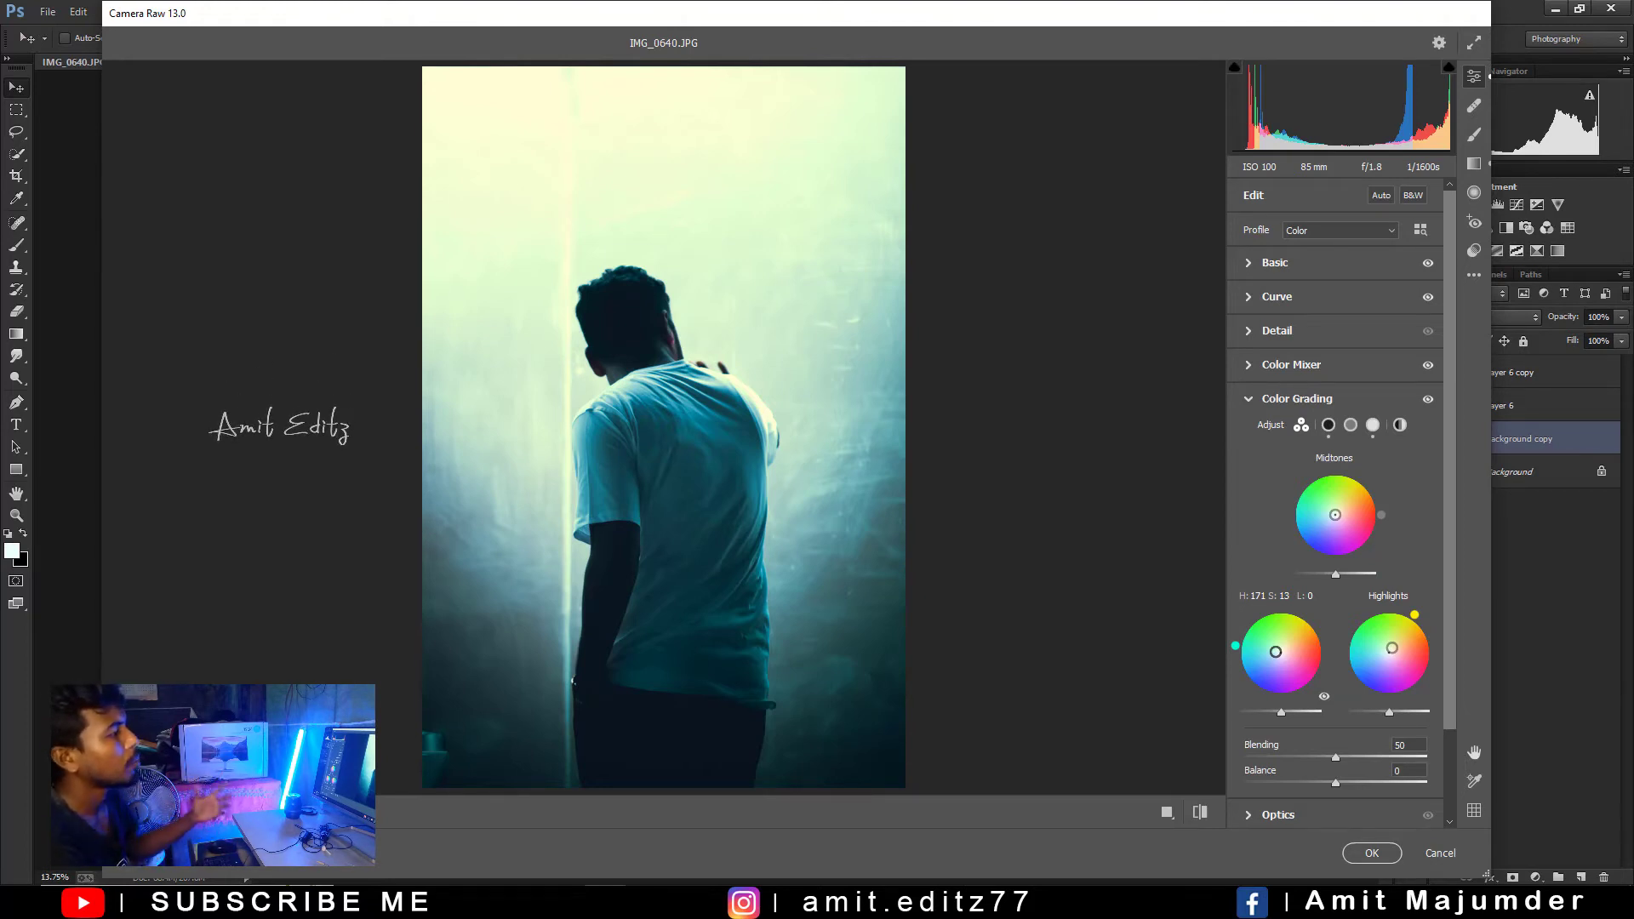
left_click_drag(1276, 652, 1274, 652)
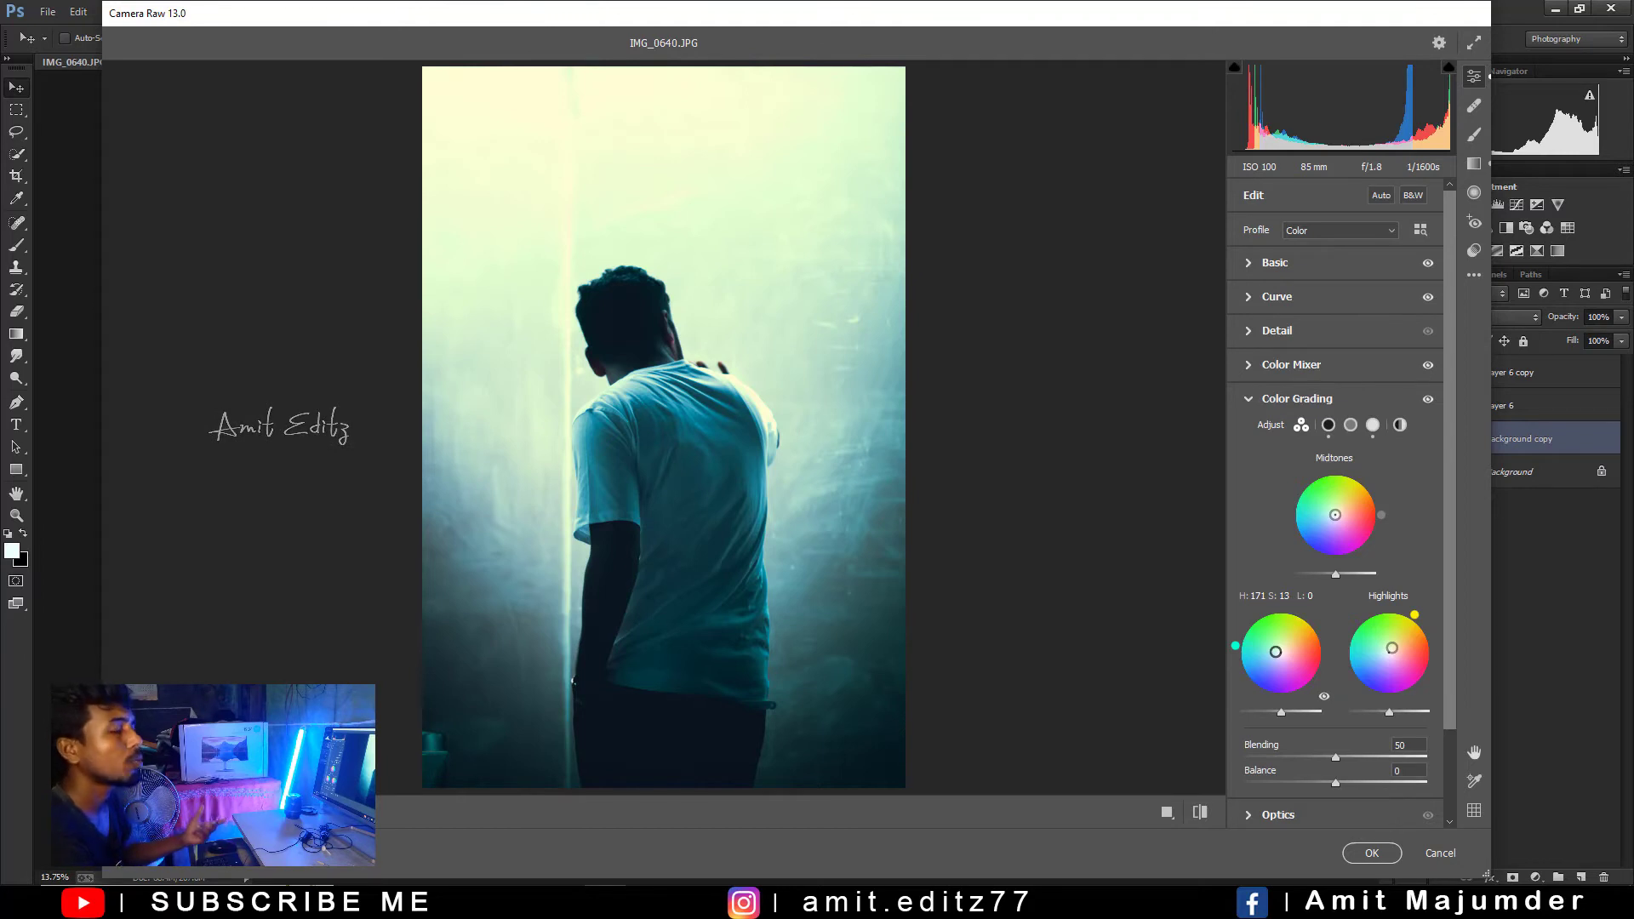
left_click(1400, 426)
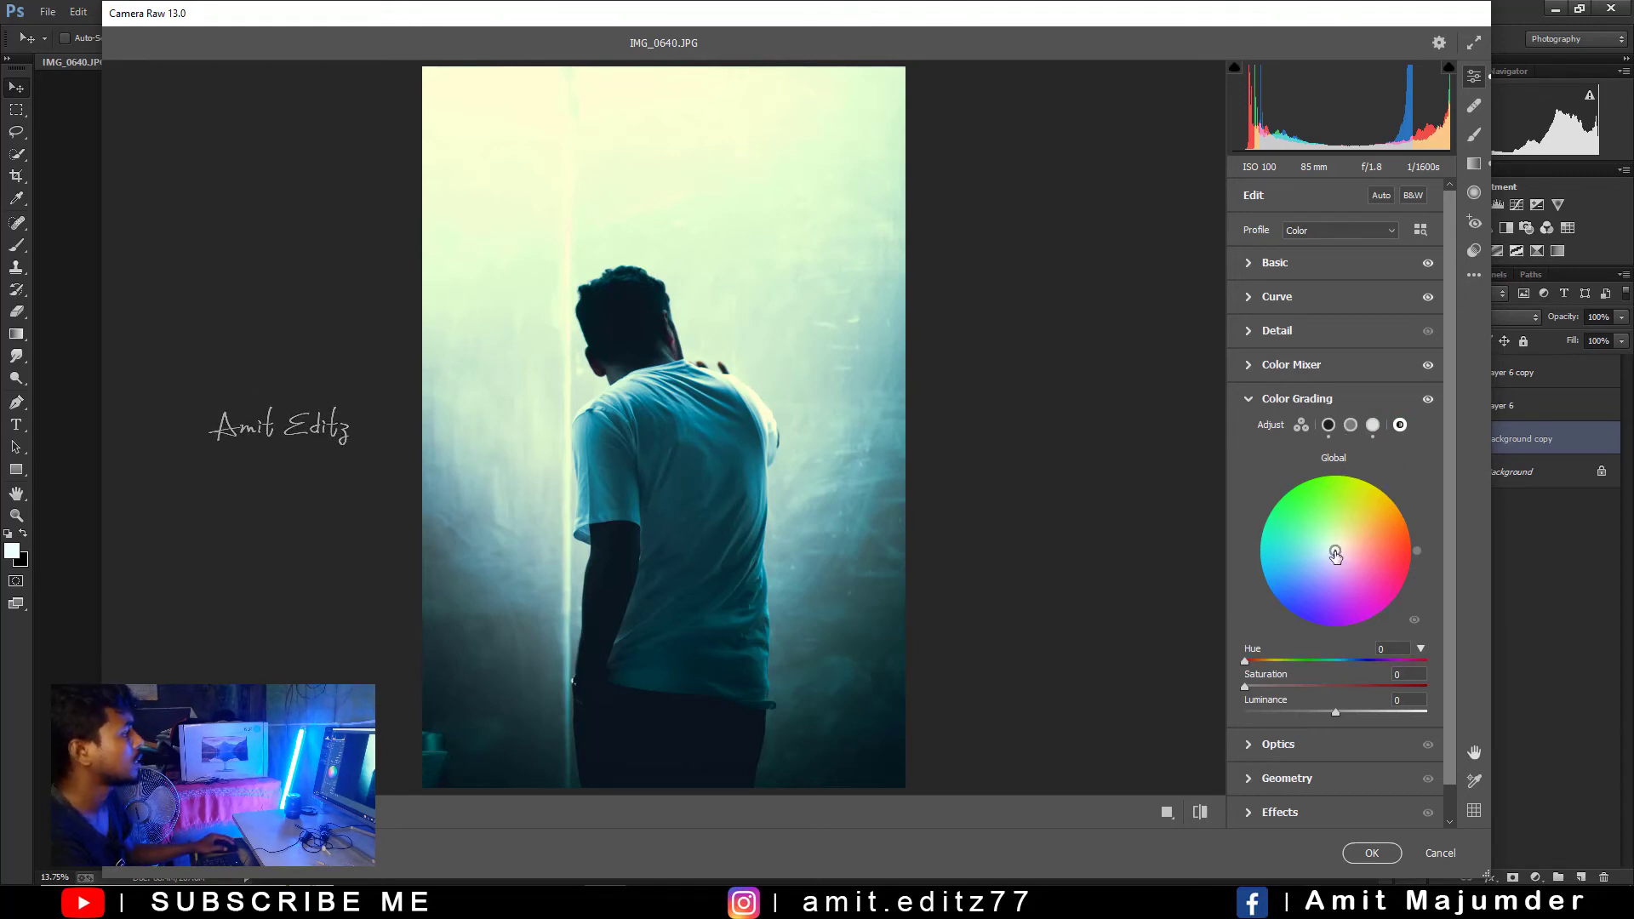
Add a faint global tint (Hue 18, Saturation 3) and apply the Camera Raw filter.
left_click_drag(1335, 556, 1328, 548)
left_click_drag(1340, 551, 1336, 550)
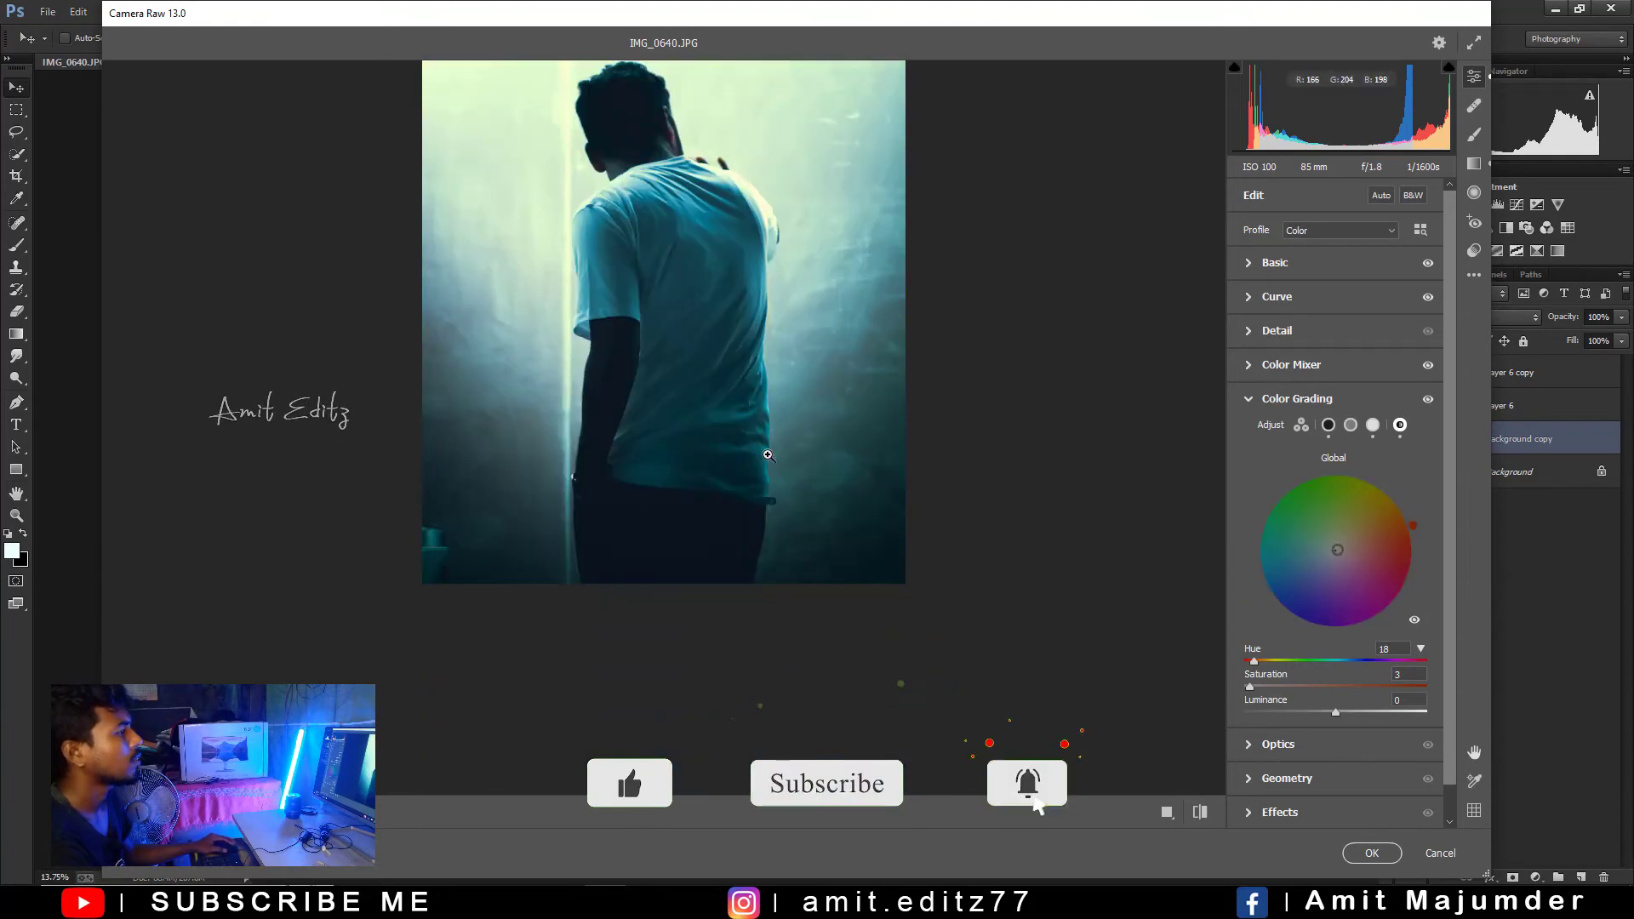
left_click(1372, 853)
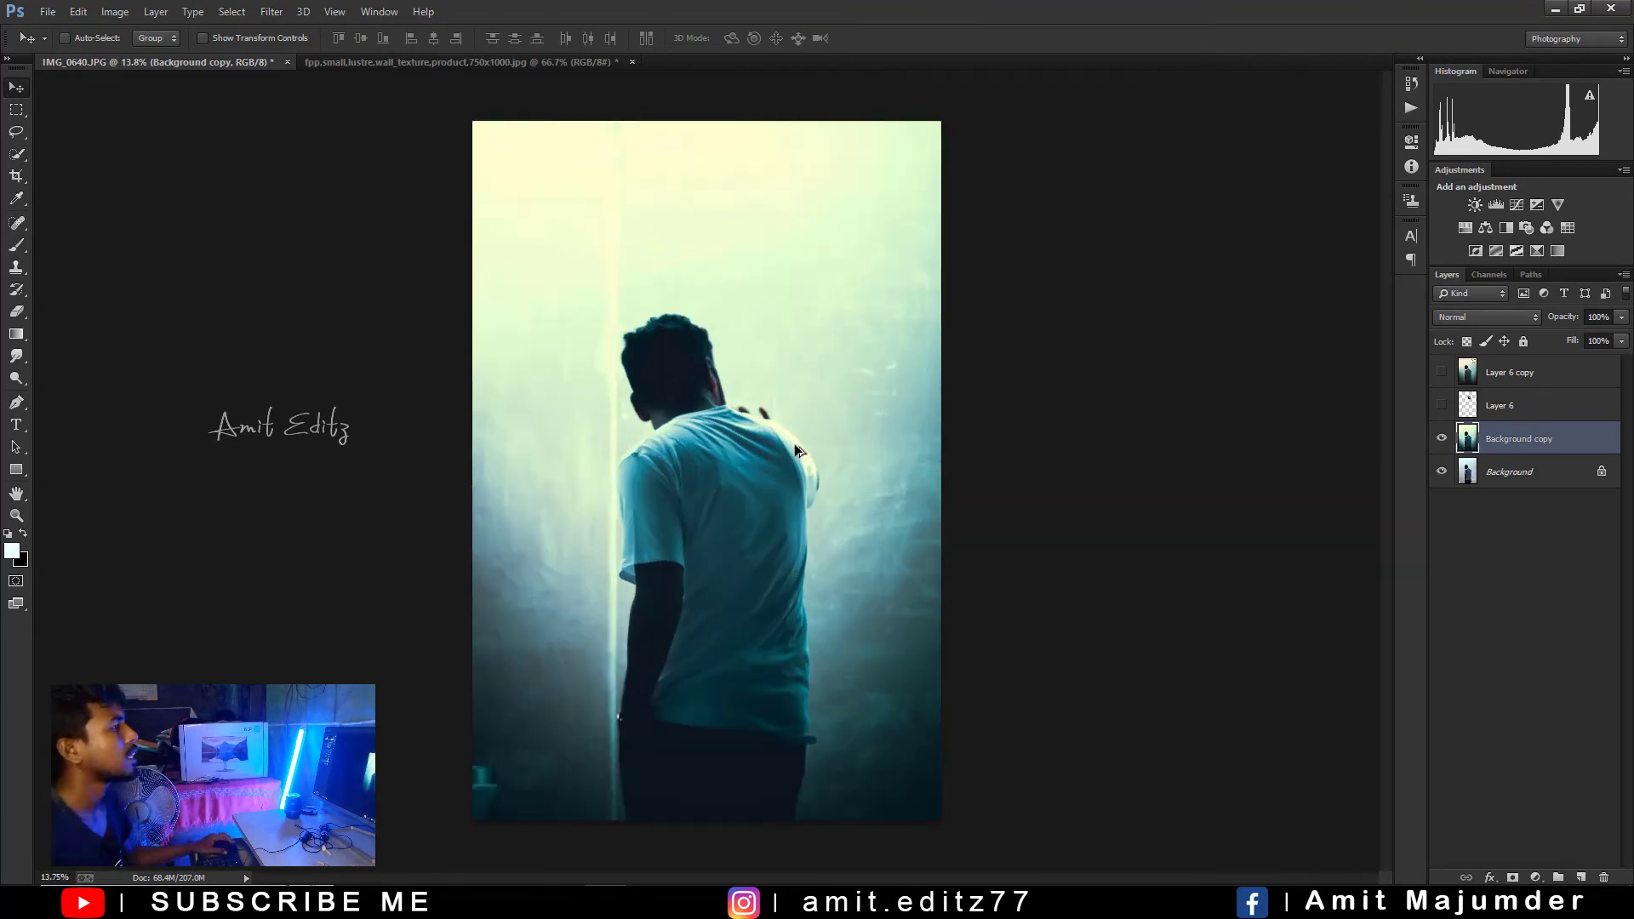
key("ctrl+minus")
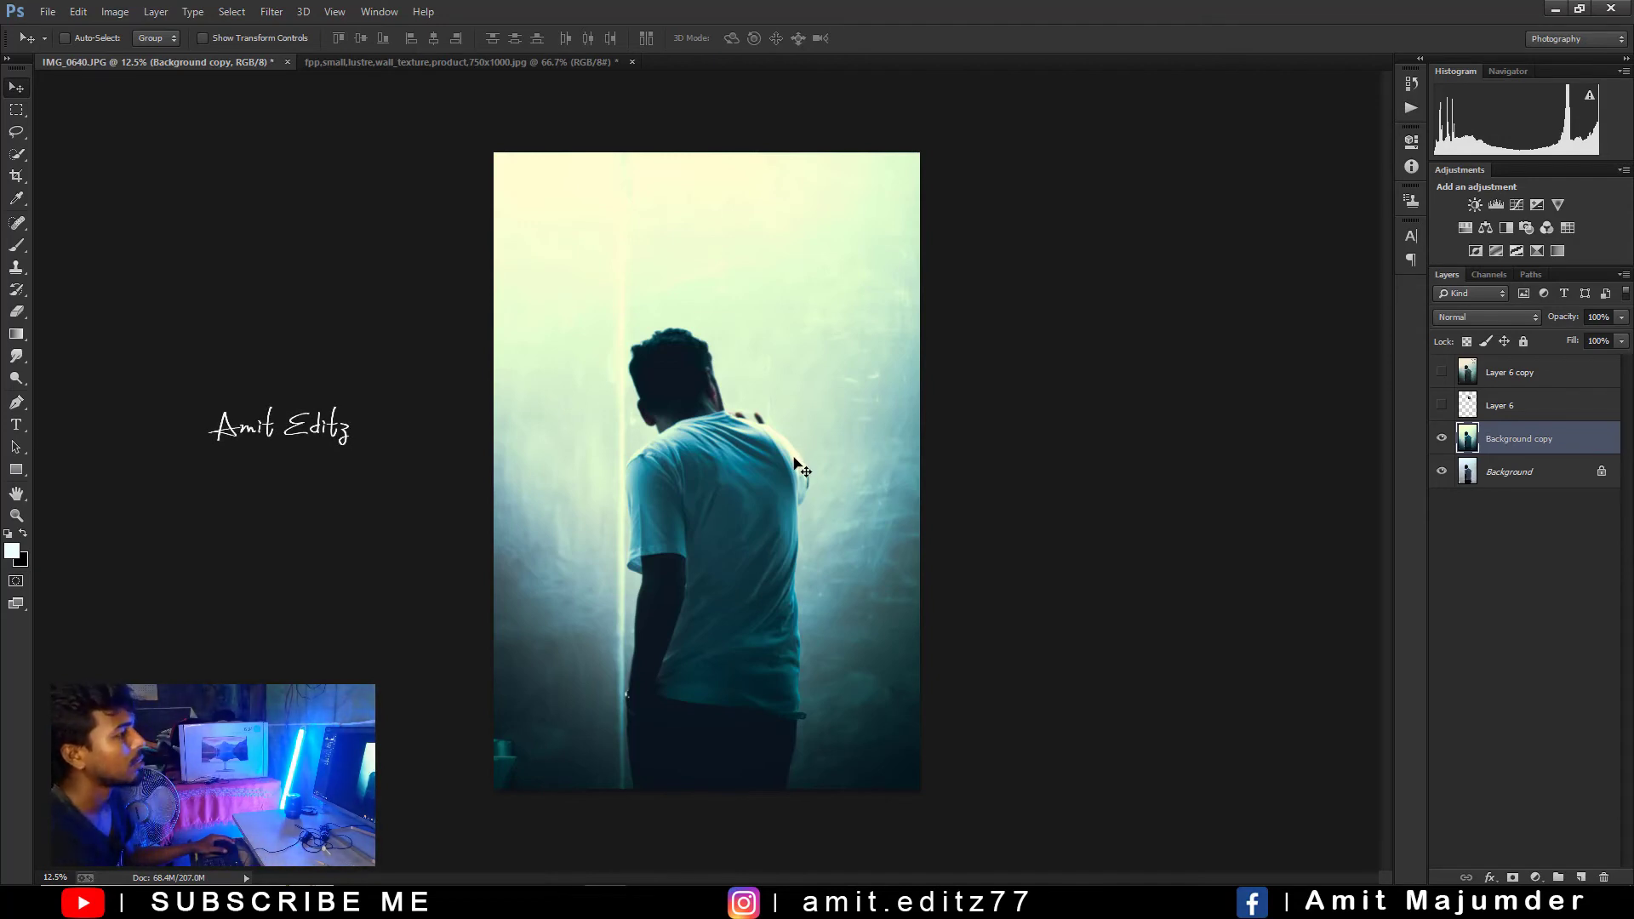
left_click(1441, 439)
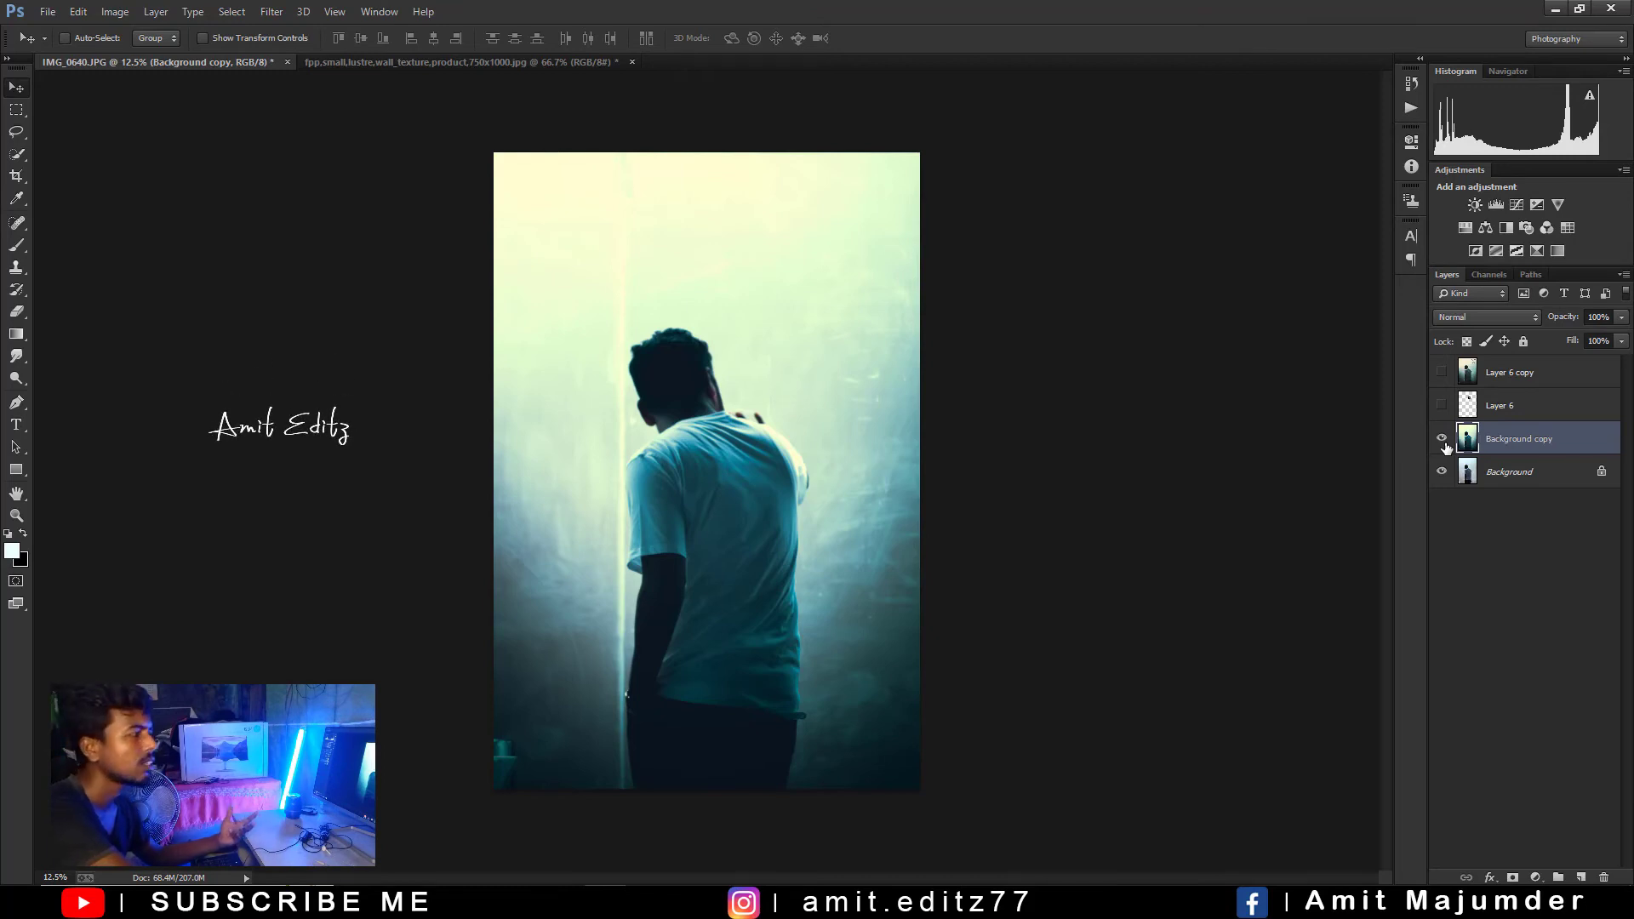
left_click(1441, 439)
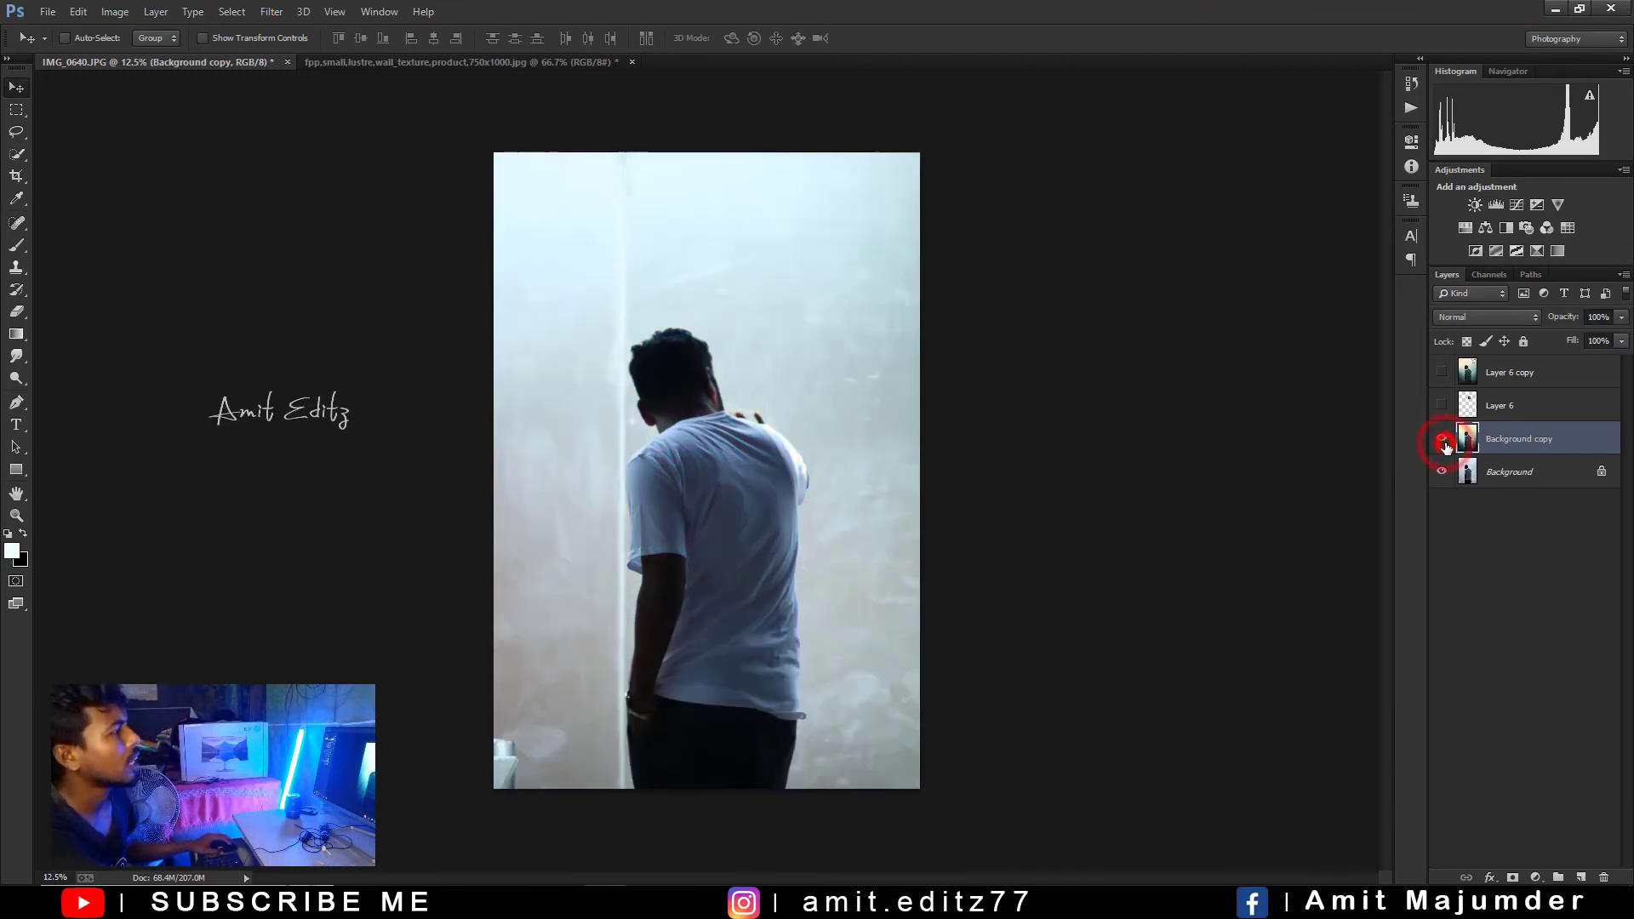
left_click(1442, 440)
left_click(1442, 440)
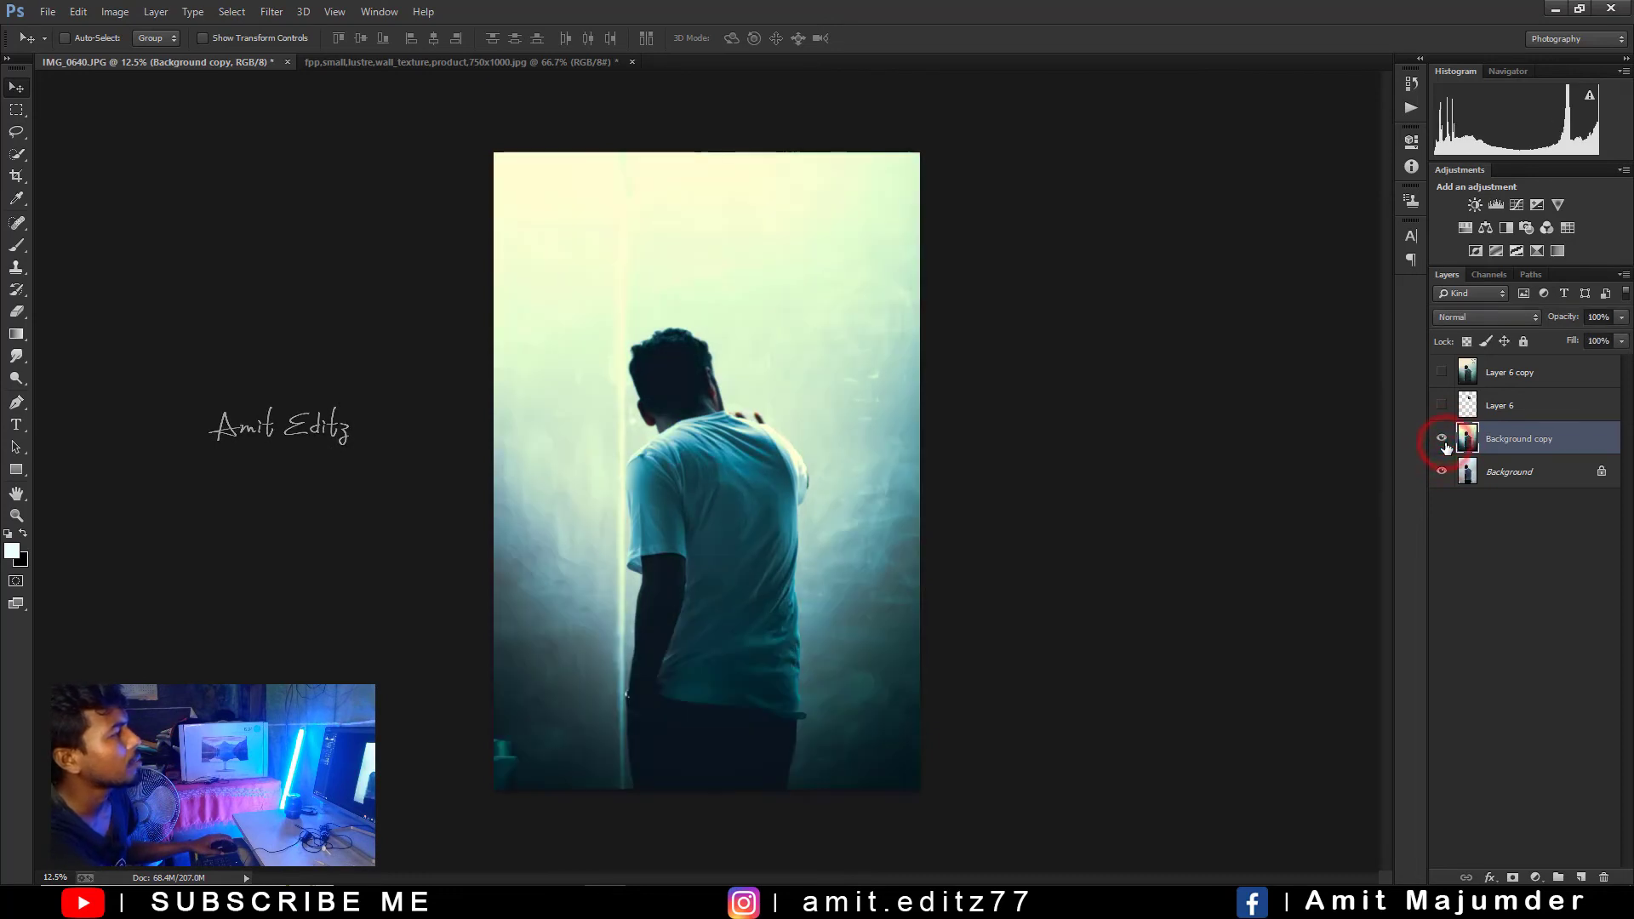
left_click(1442, 439)
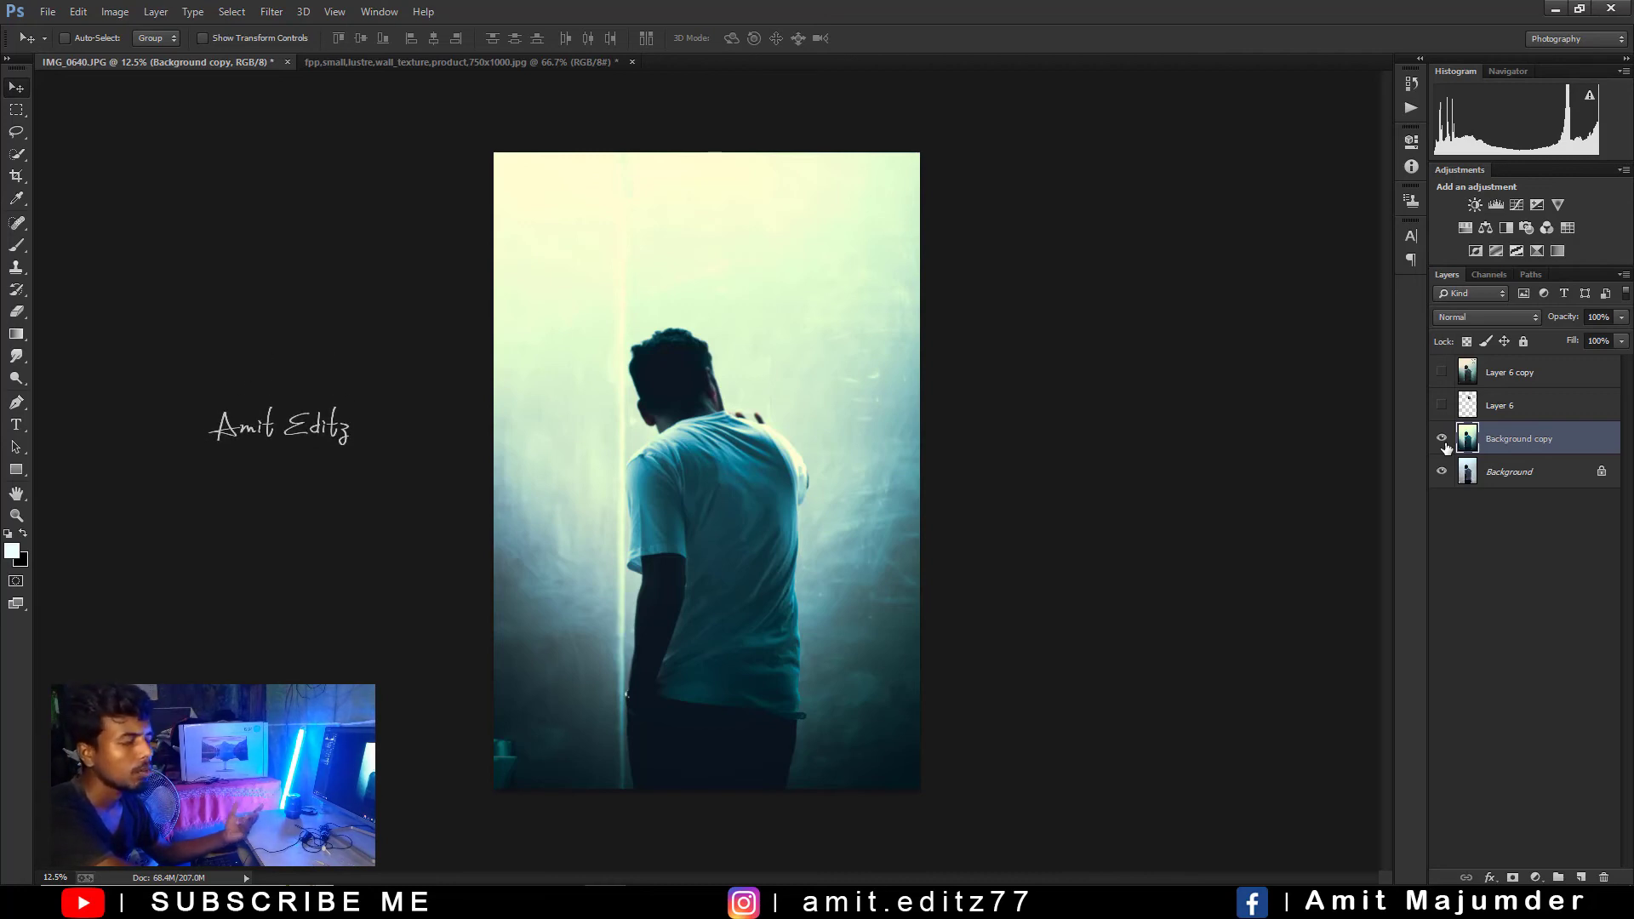
left_click(1442, 438)
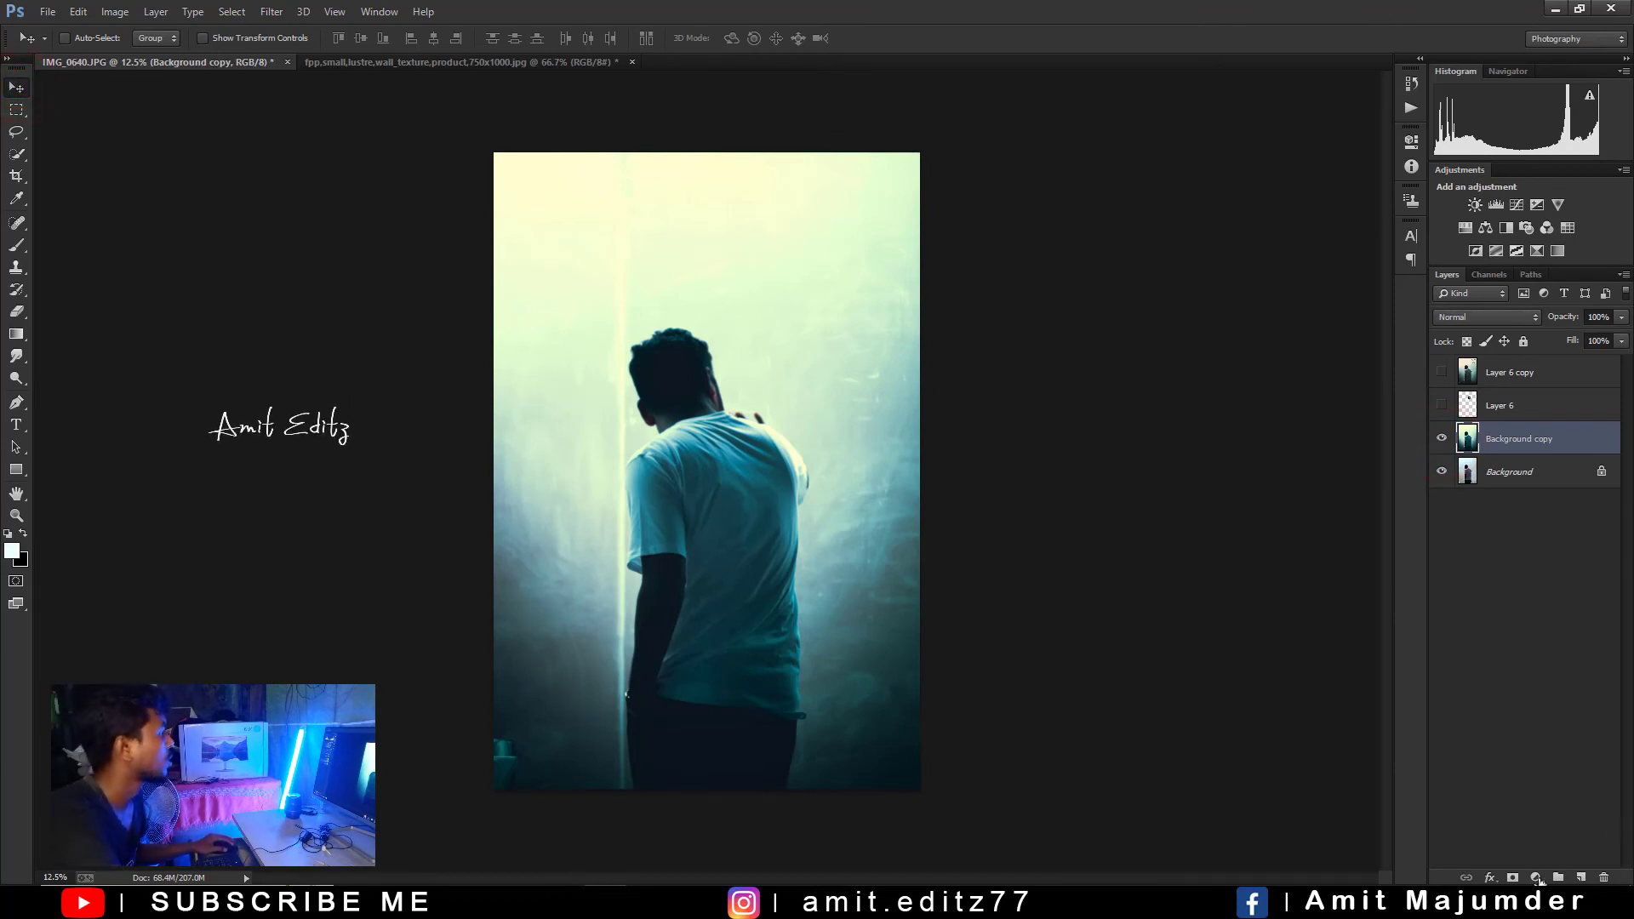
Add a Selective Color layer setting the Blacks to Cyan +1 and Yellow -8.
left_click(1535, 877)
left_click(1531, 869)
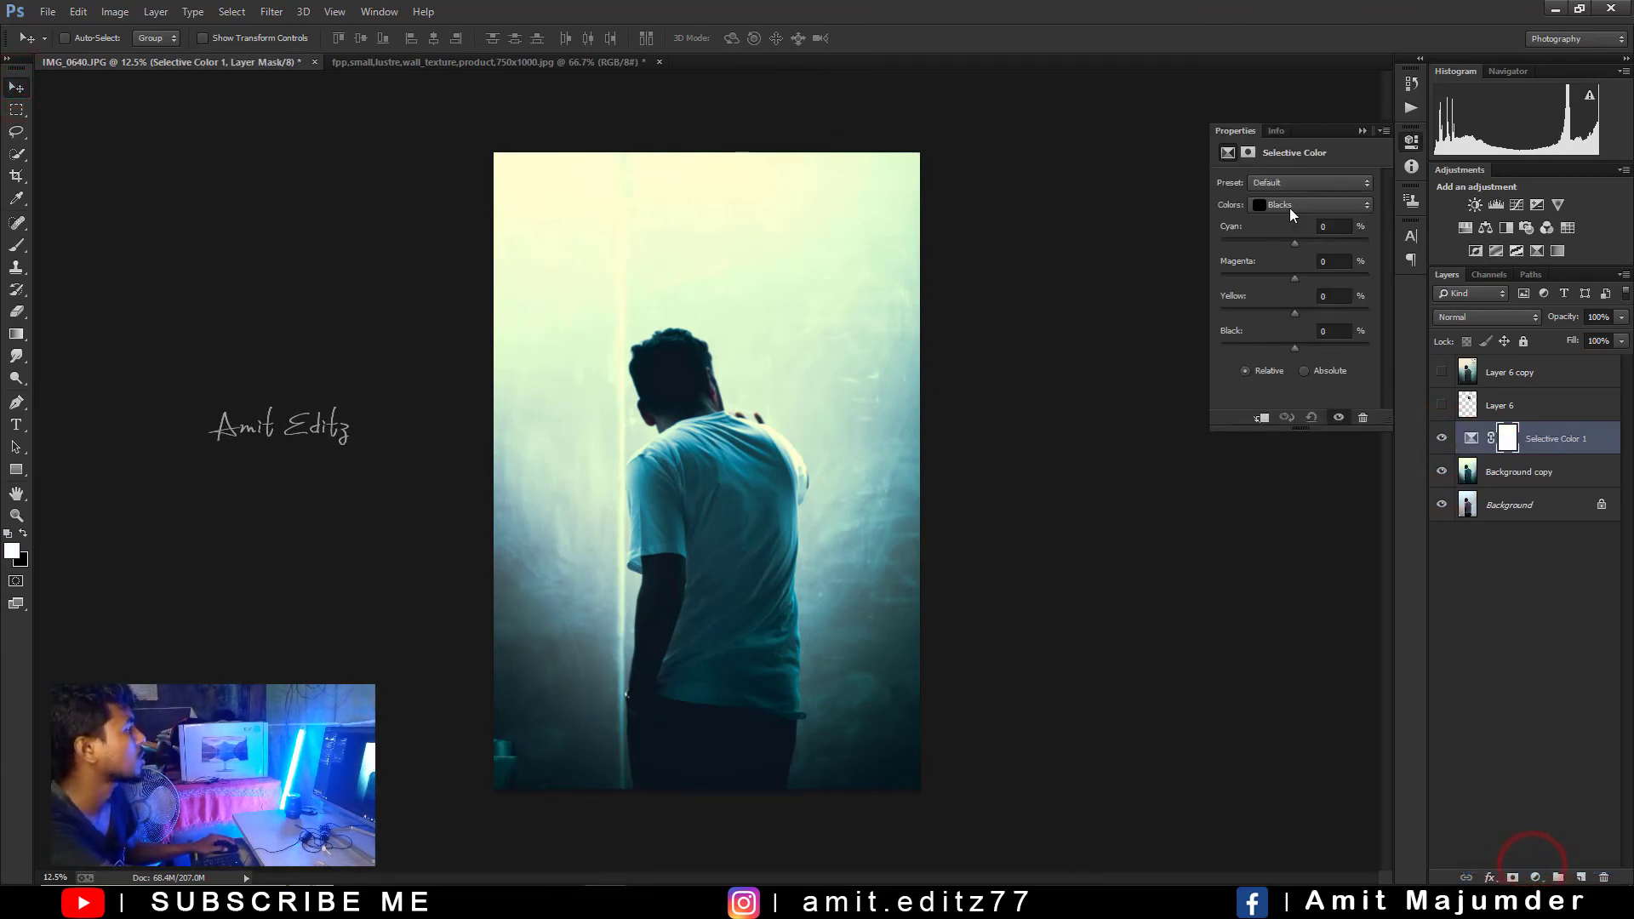
left_click(1289, 208)
left_click(1288, 302)
left_click_drag(1295, 313, 1289, 313)
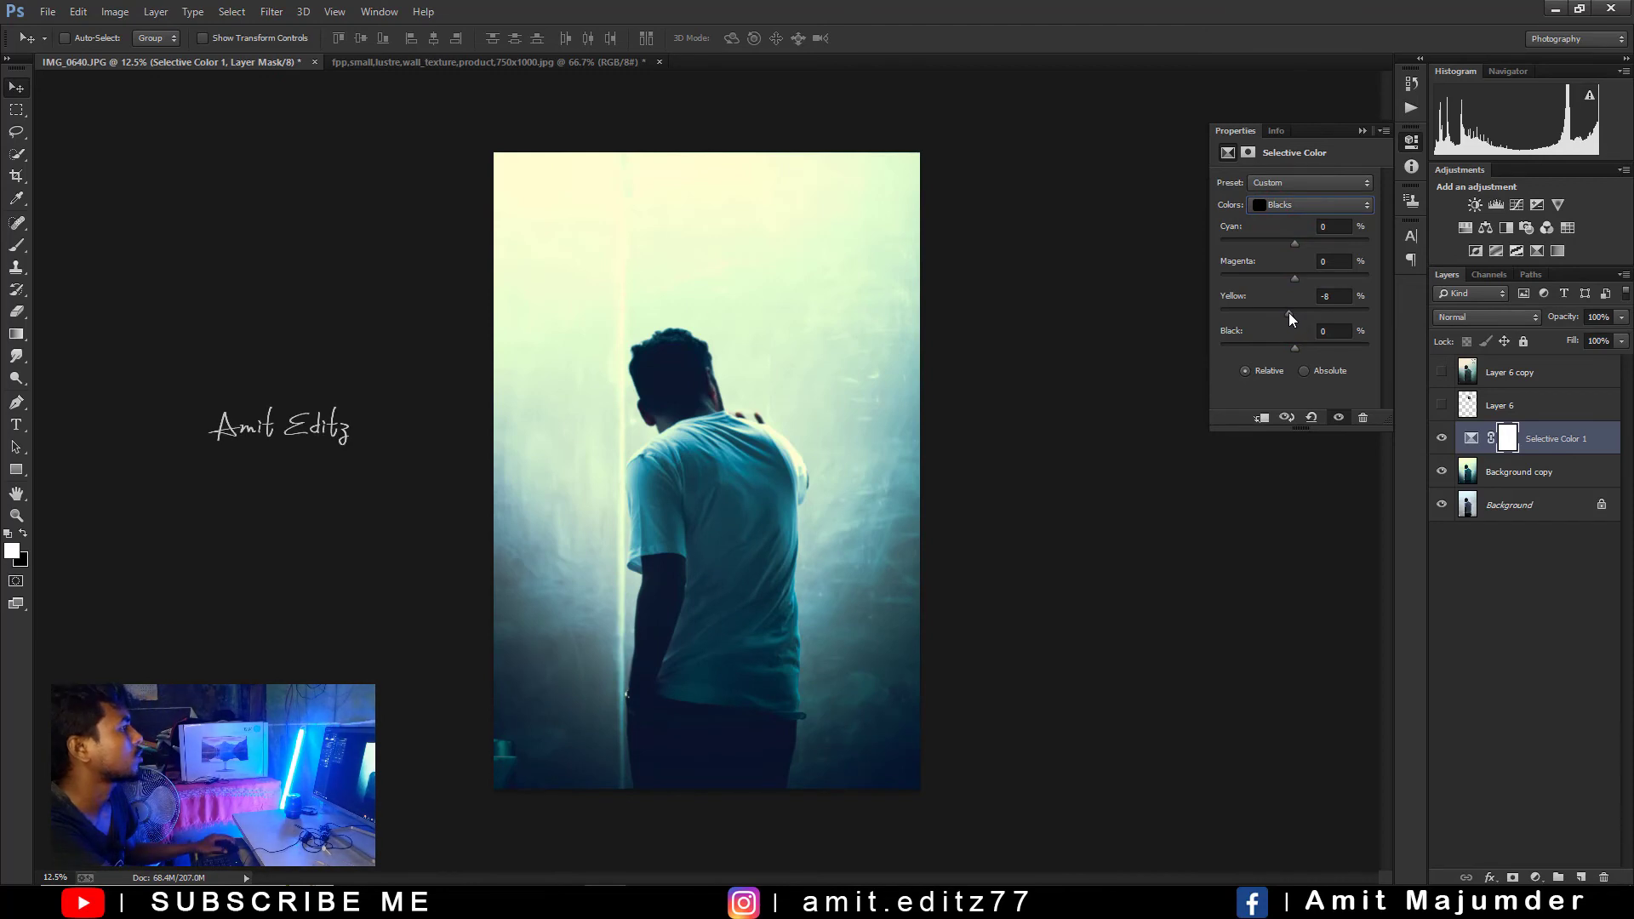
left_click_drag(1295, 242, 1299, 246)
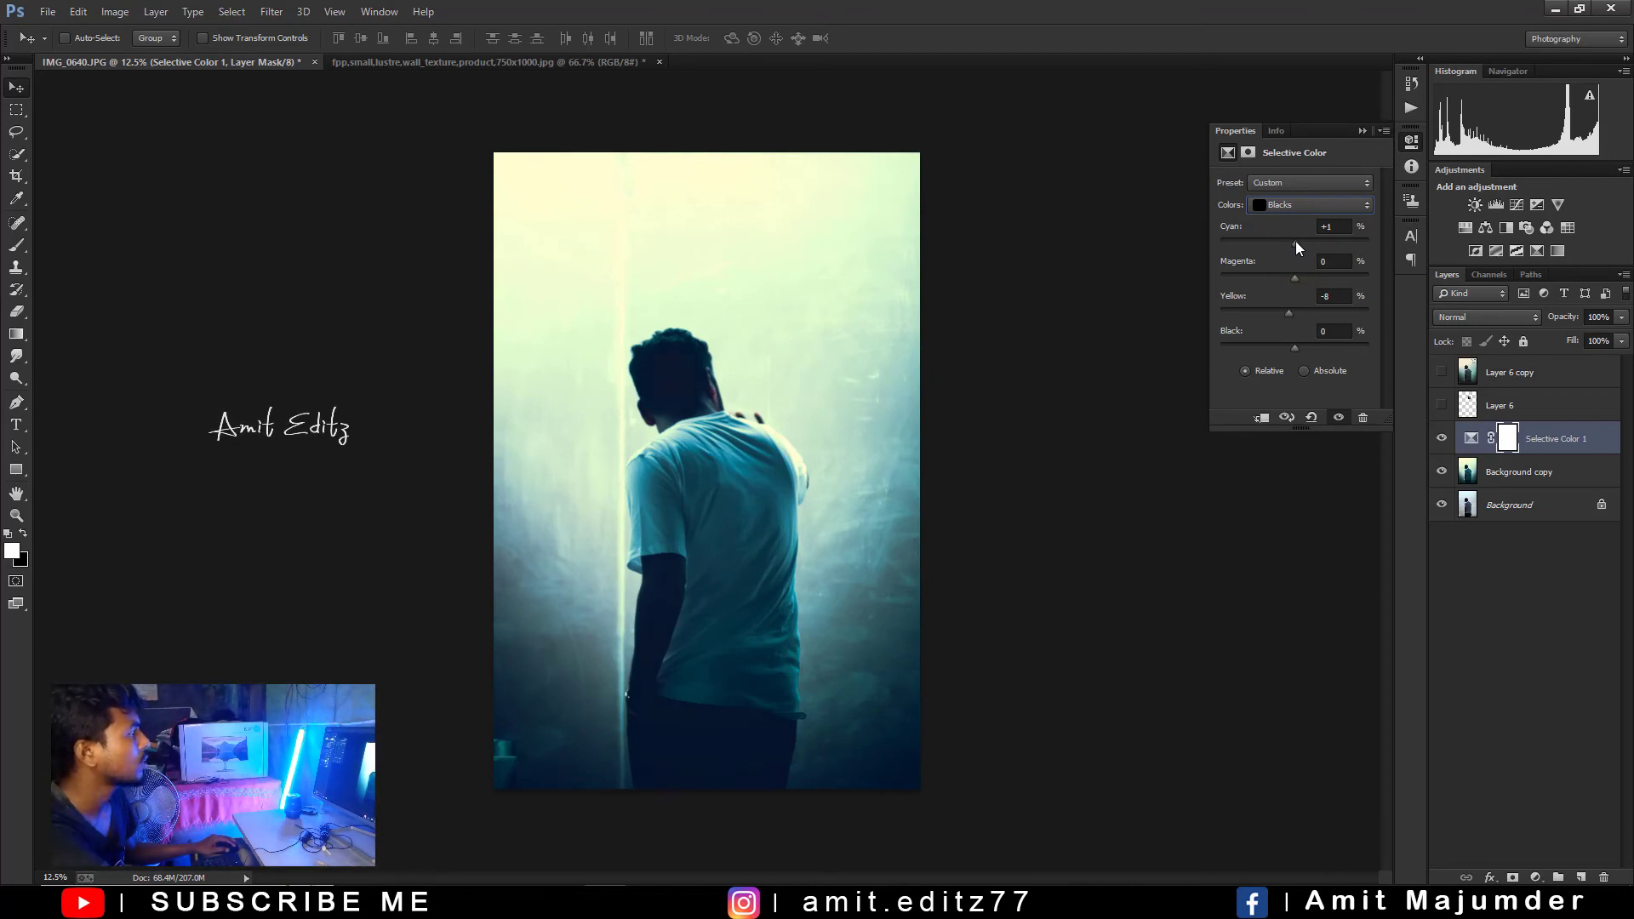
left_click(1363, 130)
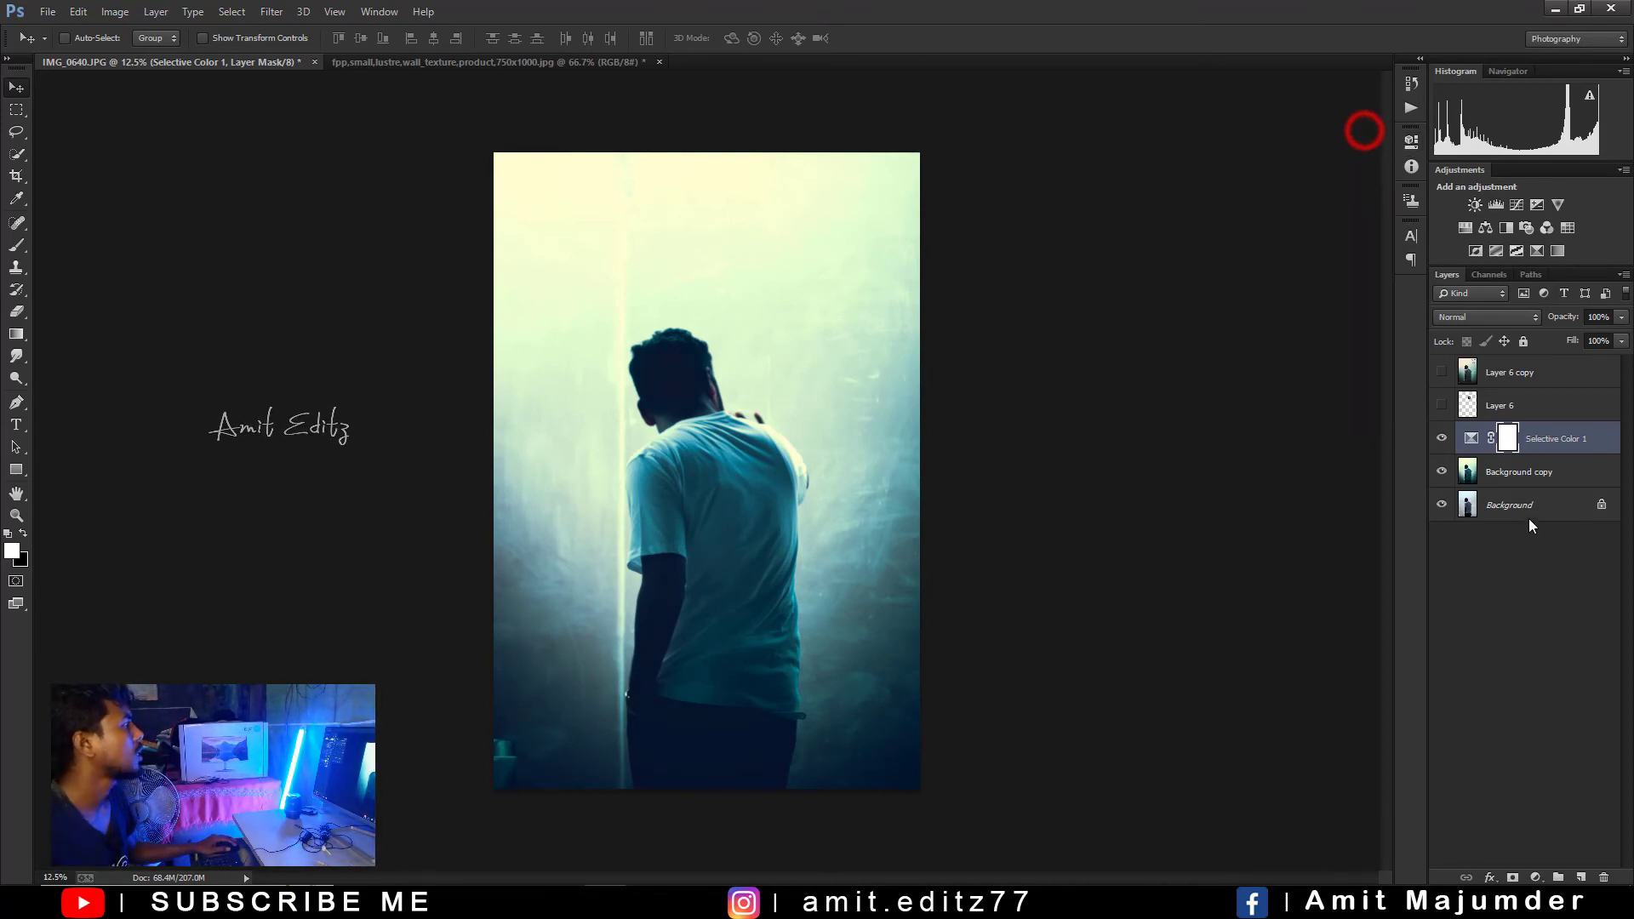
Merge the Selective Color layer into Background copy.
left_click(1519, 471, "ctrl")
right_click(1511, 468)
left_click(1398, 618)
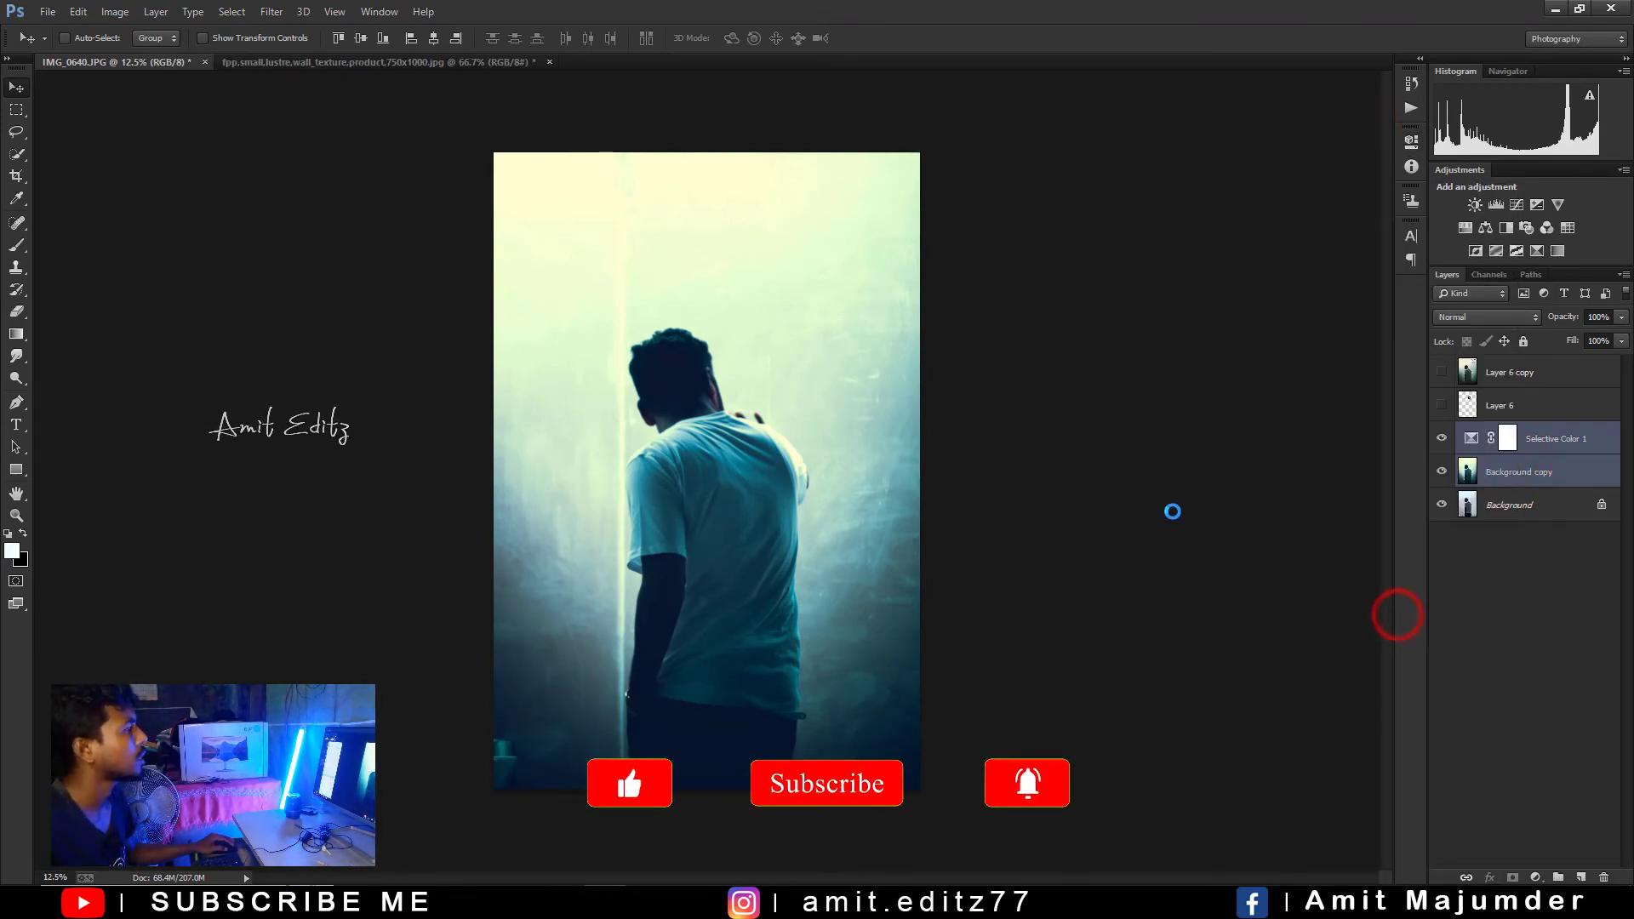
Bring the Bengali calligraphy title into the photo and invert it to dark lettering.
left_click(385, 65)
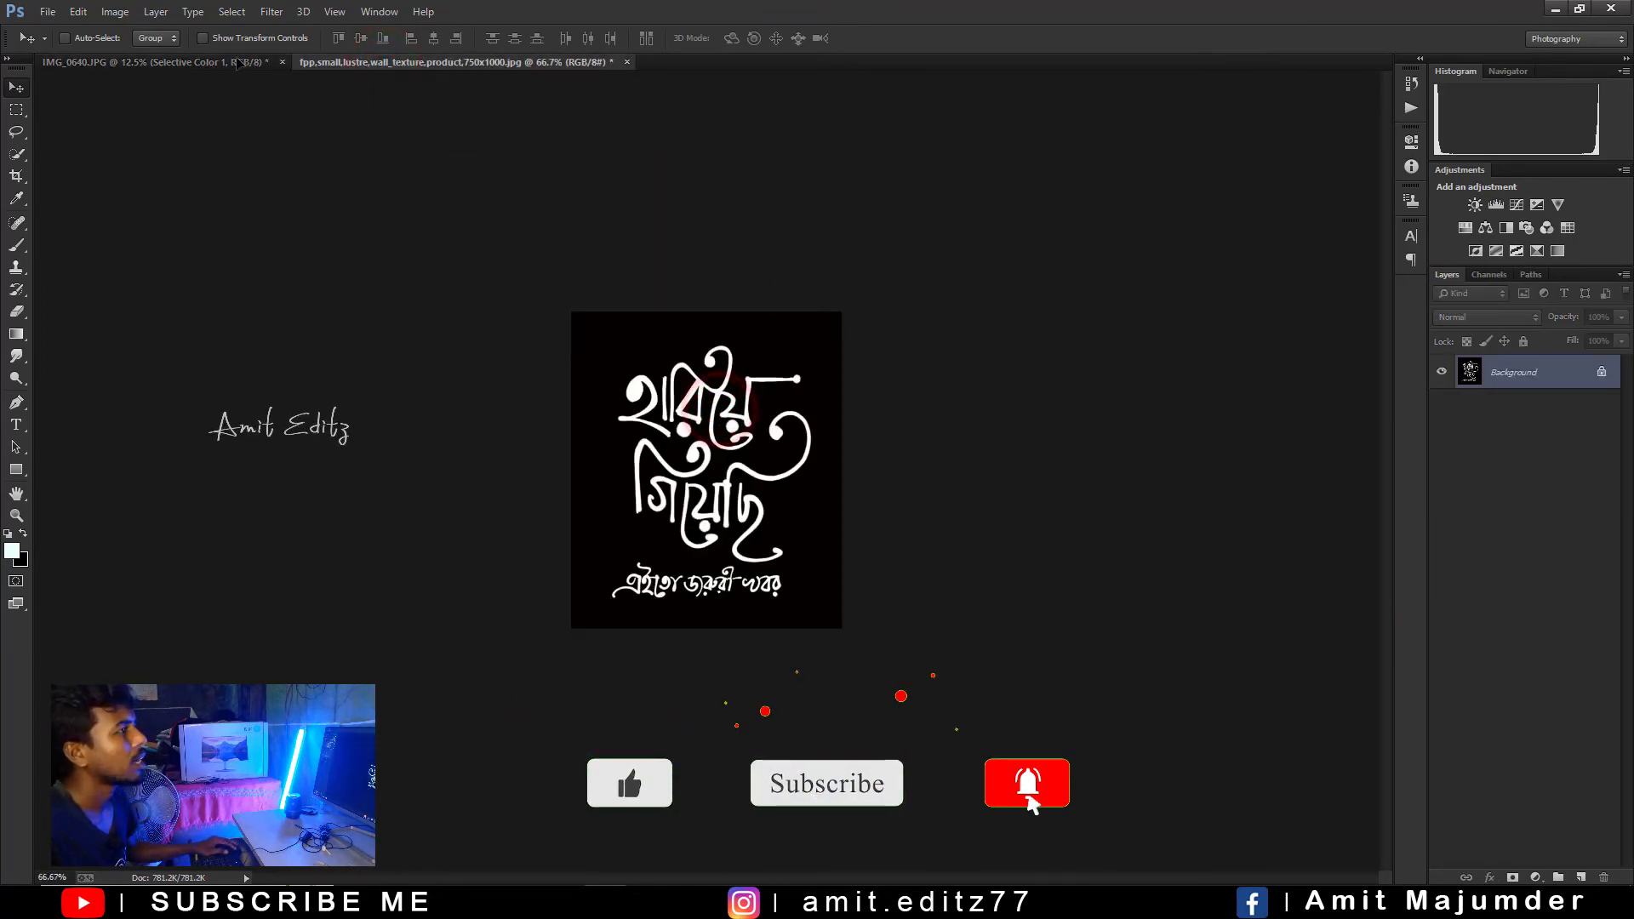
left_click(267, 63)
left_click_drag(847, 290, 817, 260)
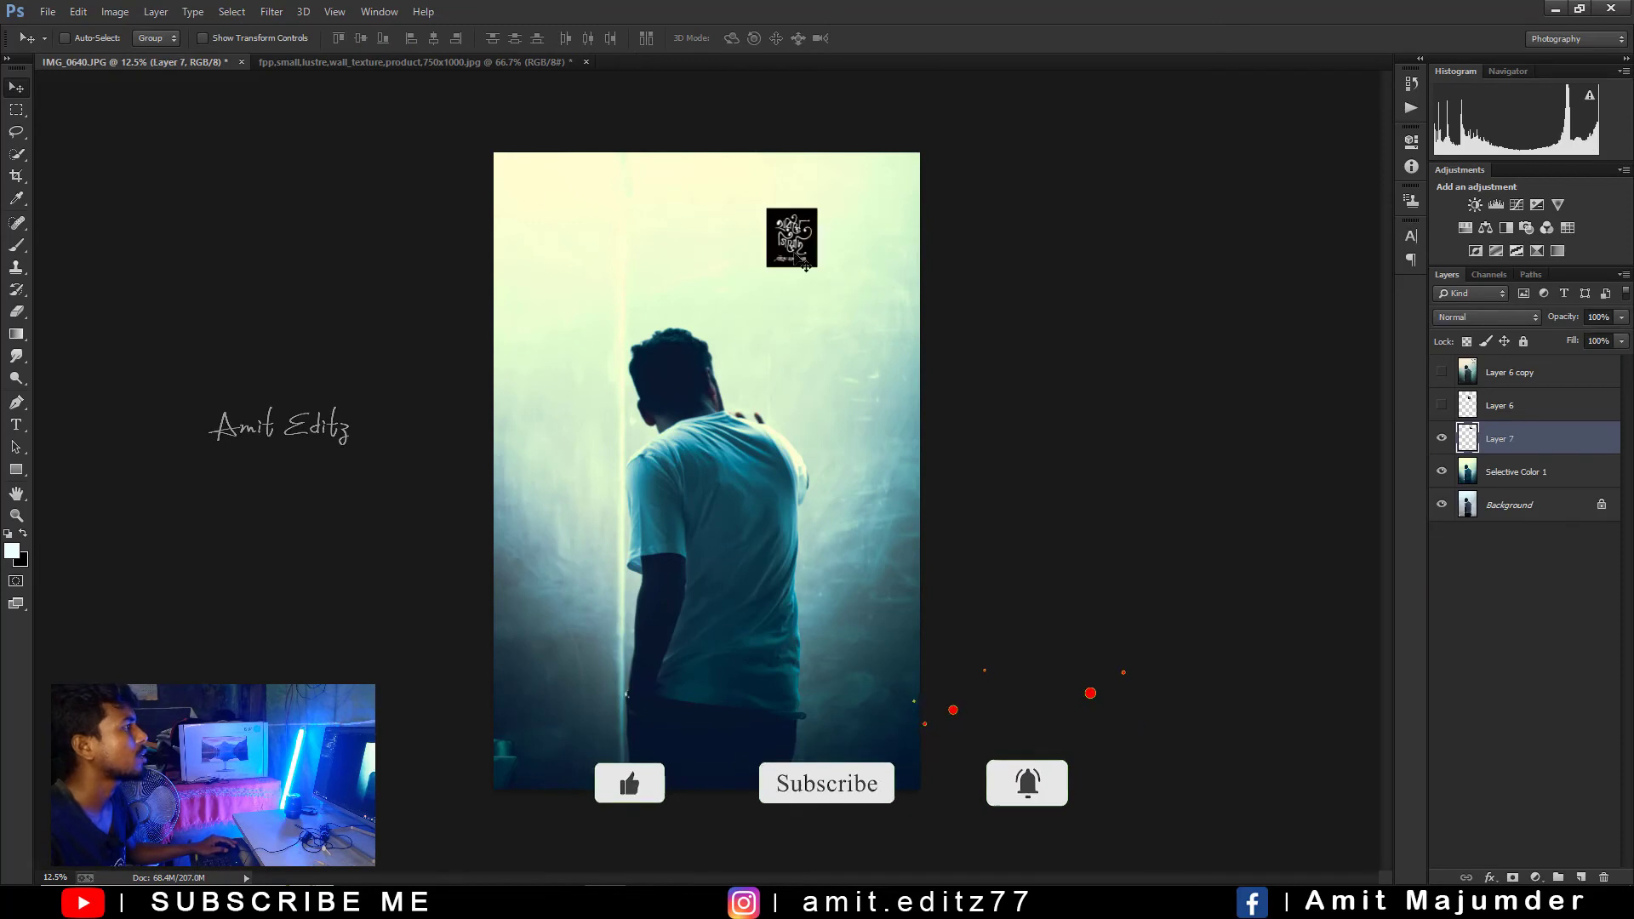
key("ctrl+0")
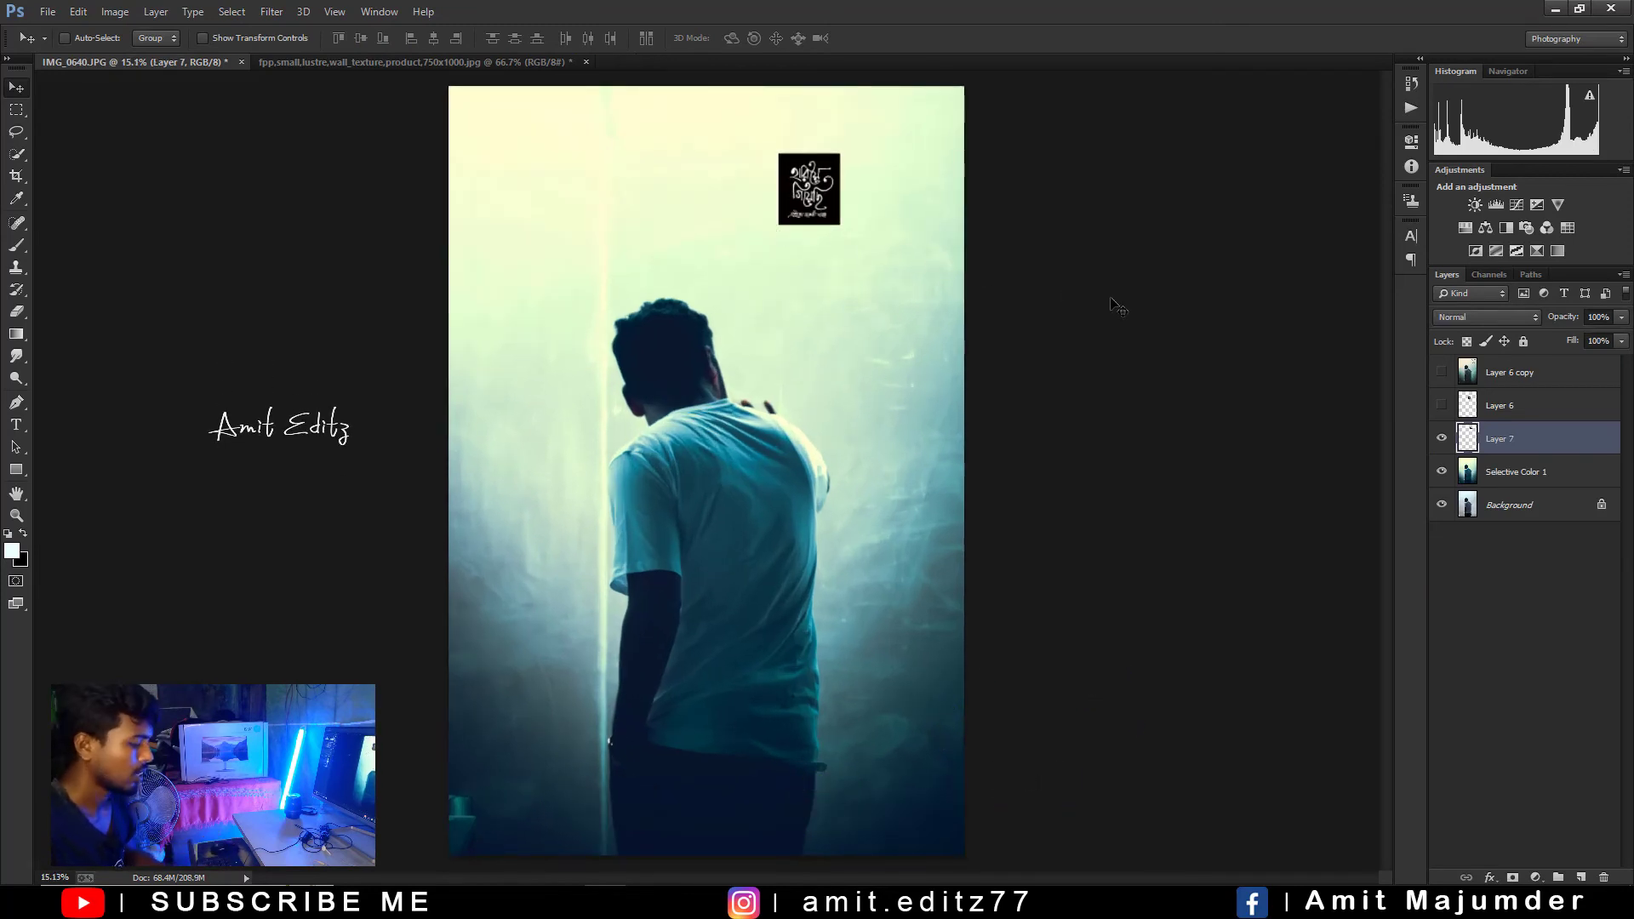
key("ctrl+i")
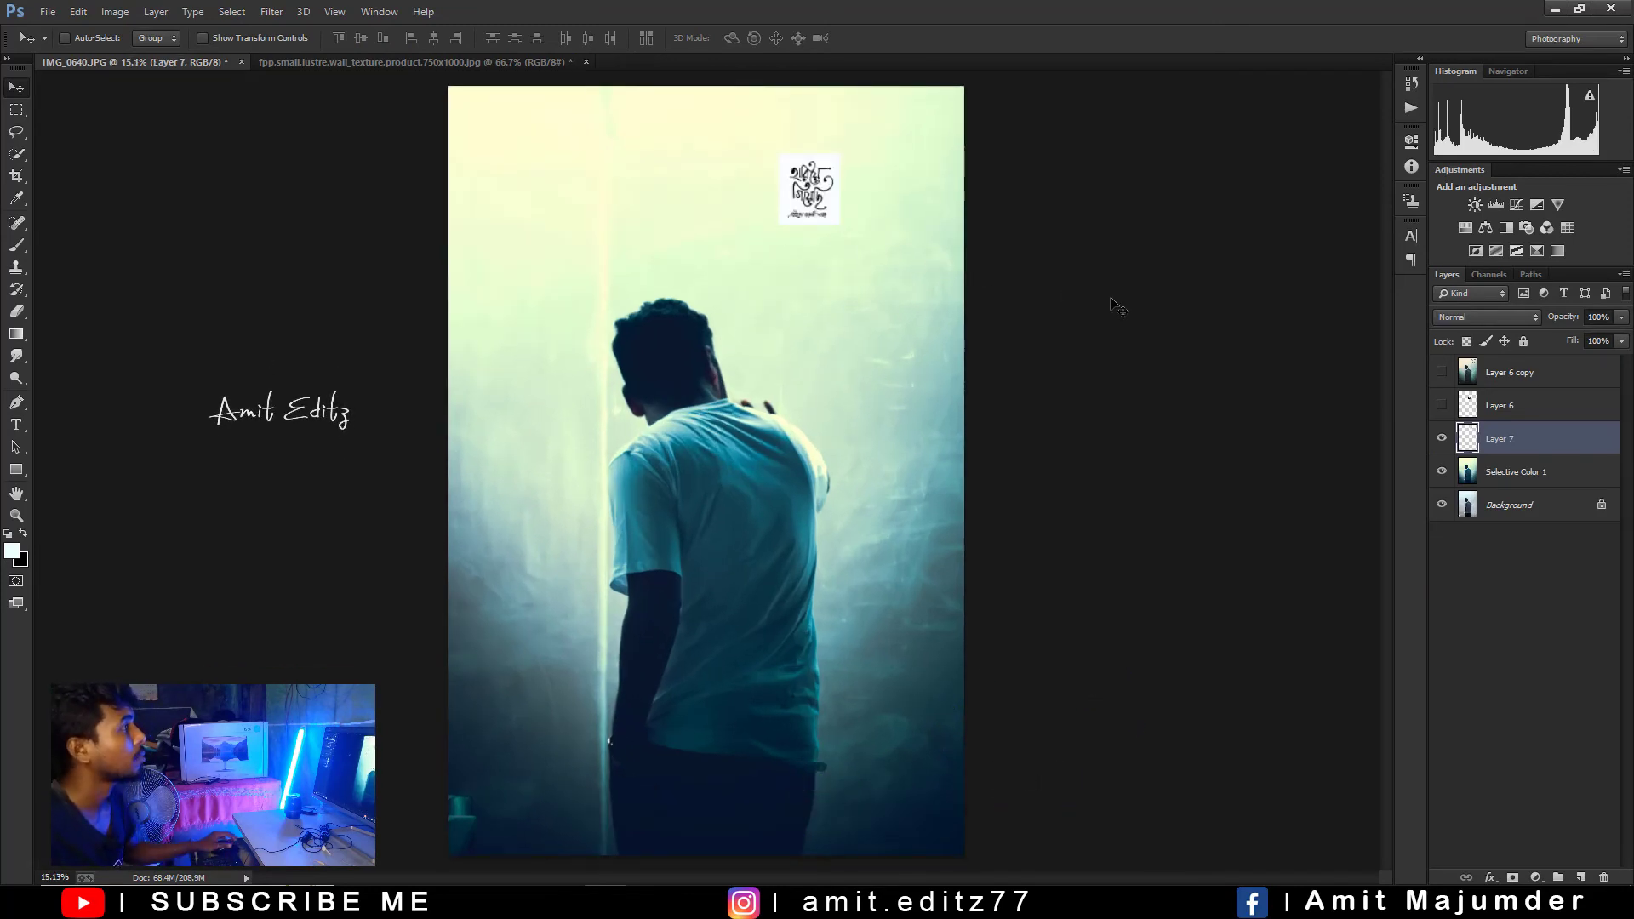
Set the title layer's blend mode to Darken so the white disappears.
left_click(1459, 318)
left_click(1446, 472)
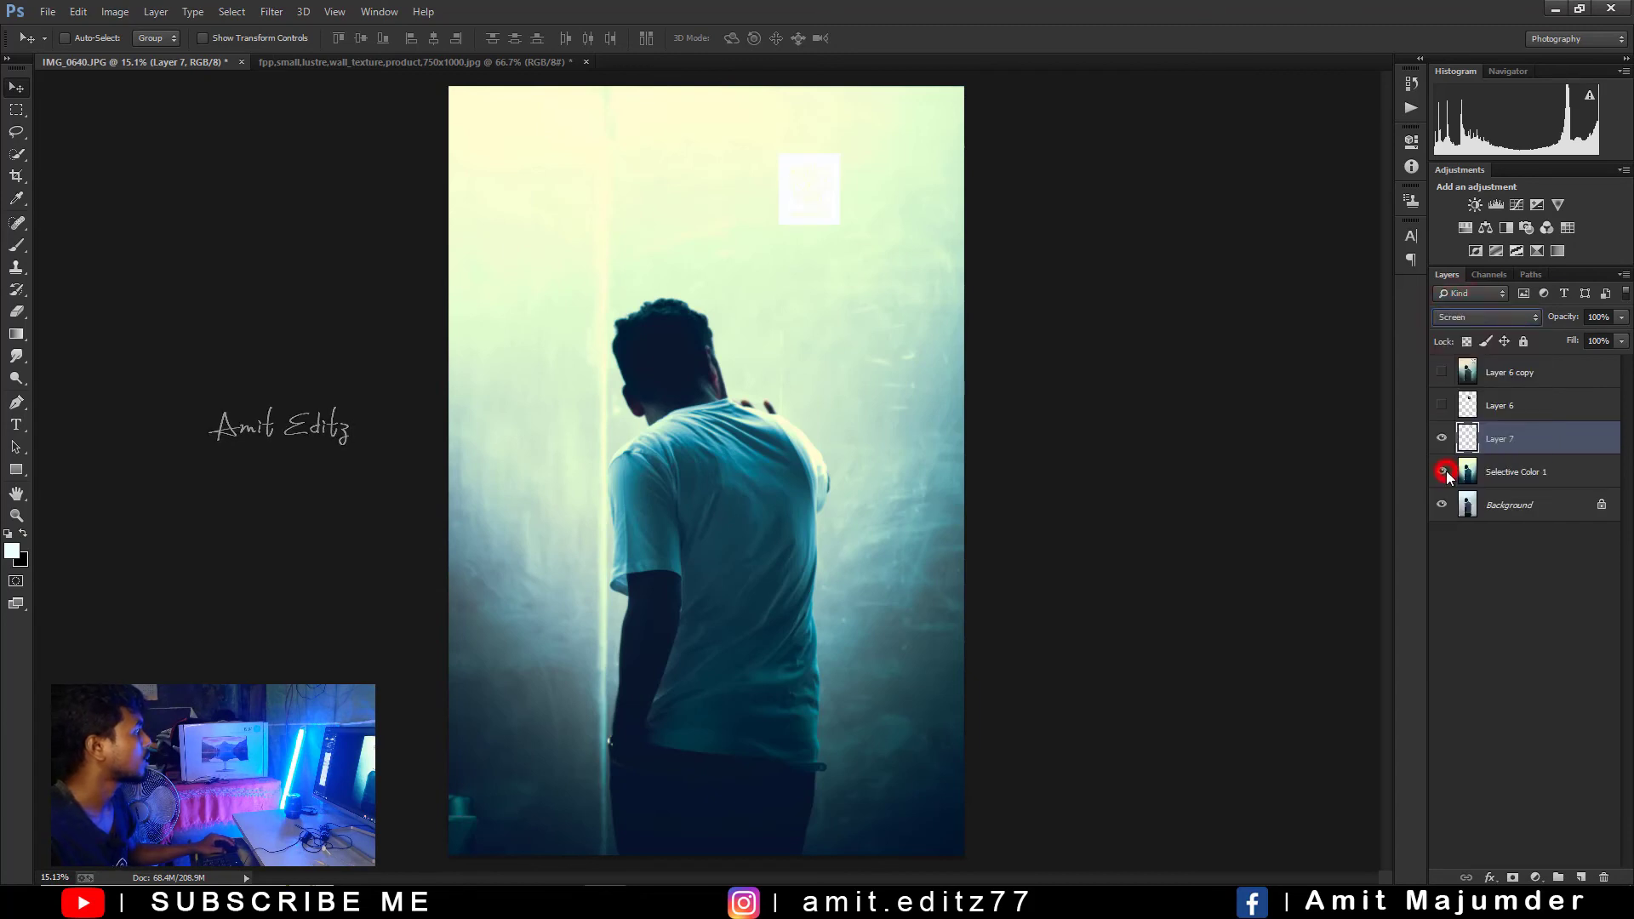
key("Down")
key("Down")
key("Down")
key("Down")
key("Down")
key("Down")
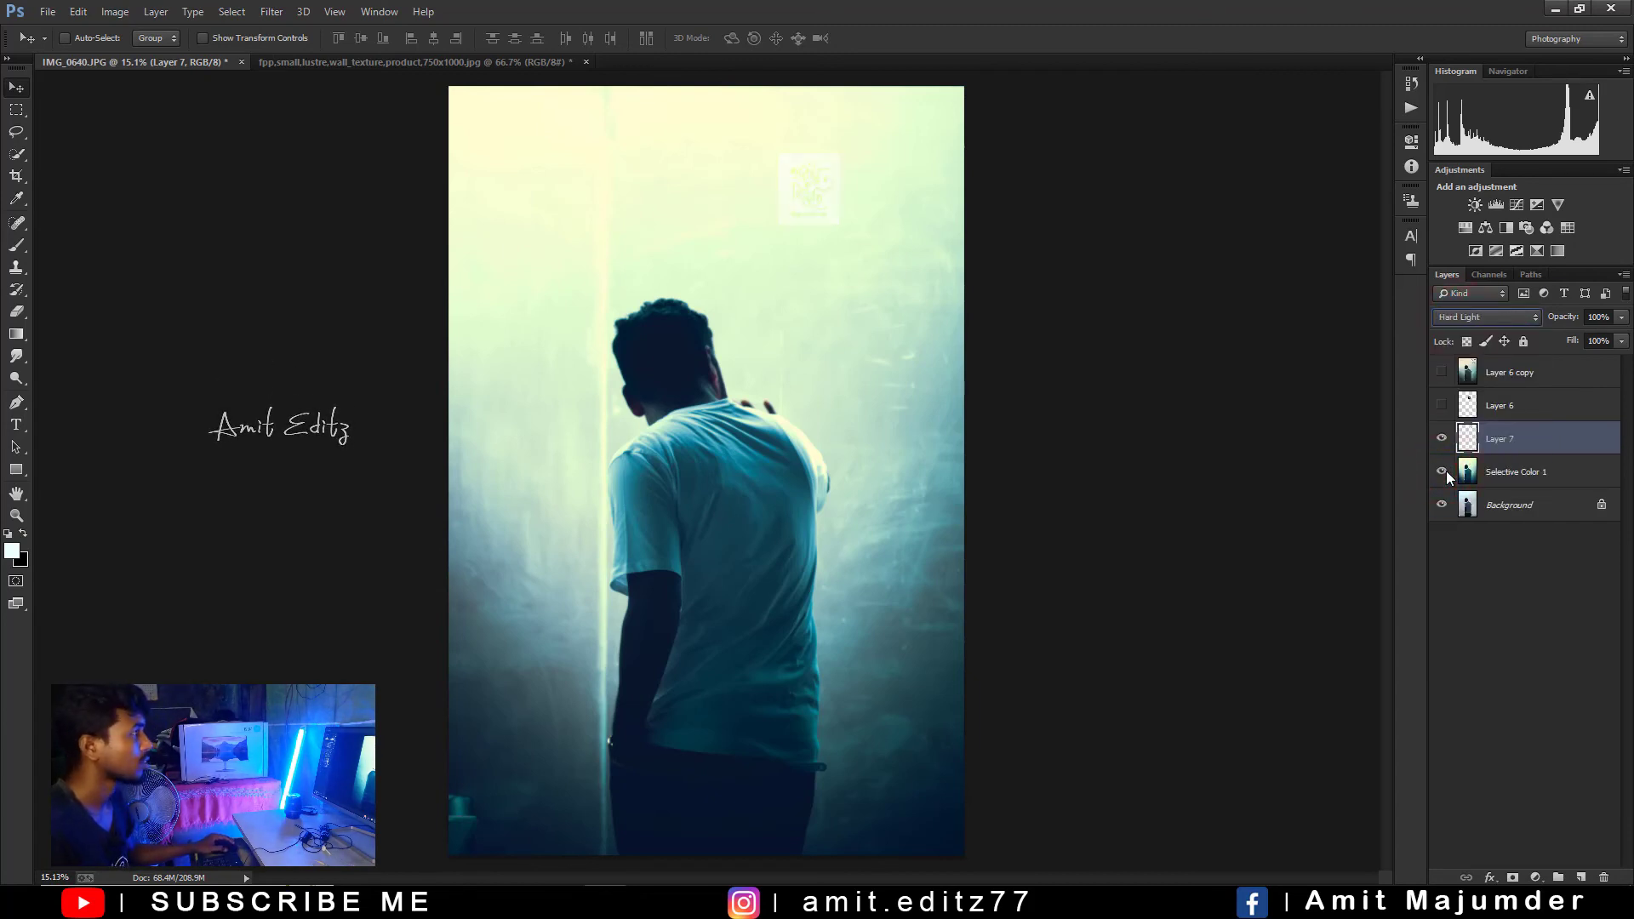
key("Down")
key("Down")
key("Down")
key("Down")
key("Down")
key("Down")
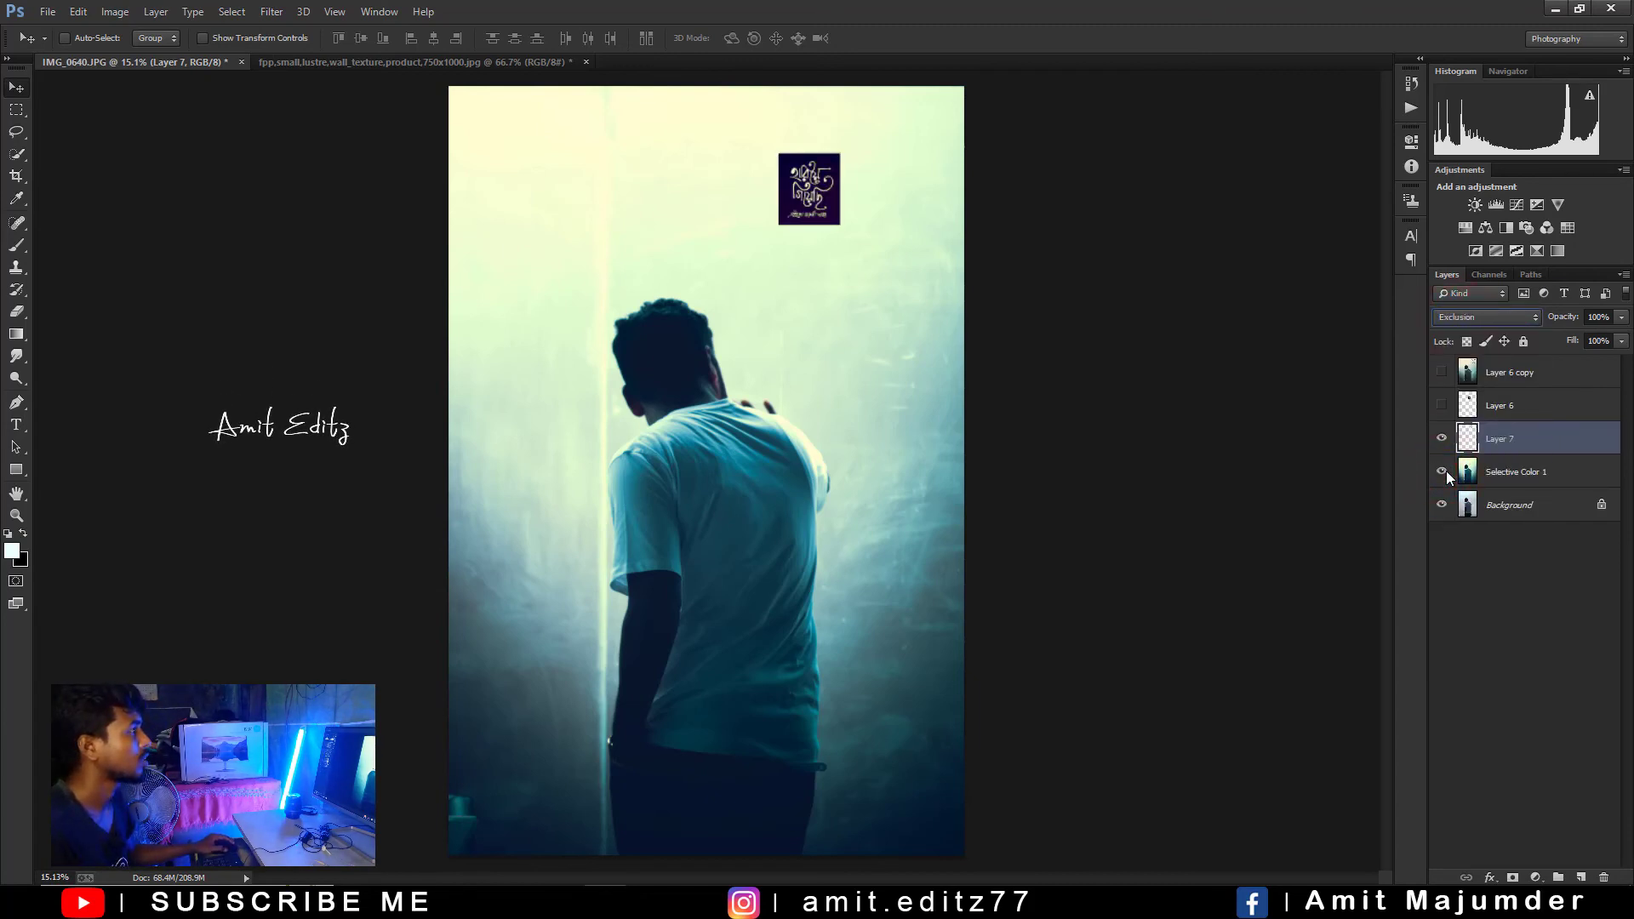
key("Down")
key("Down")
key("Down")
key("Down")
key("Down")
key("Down")
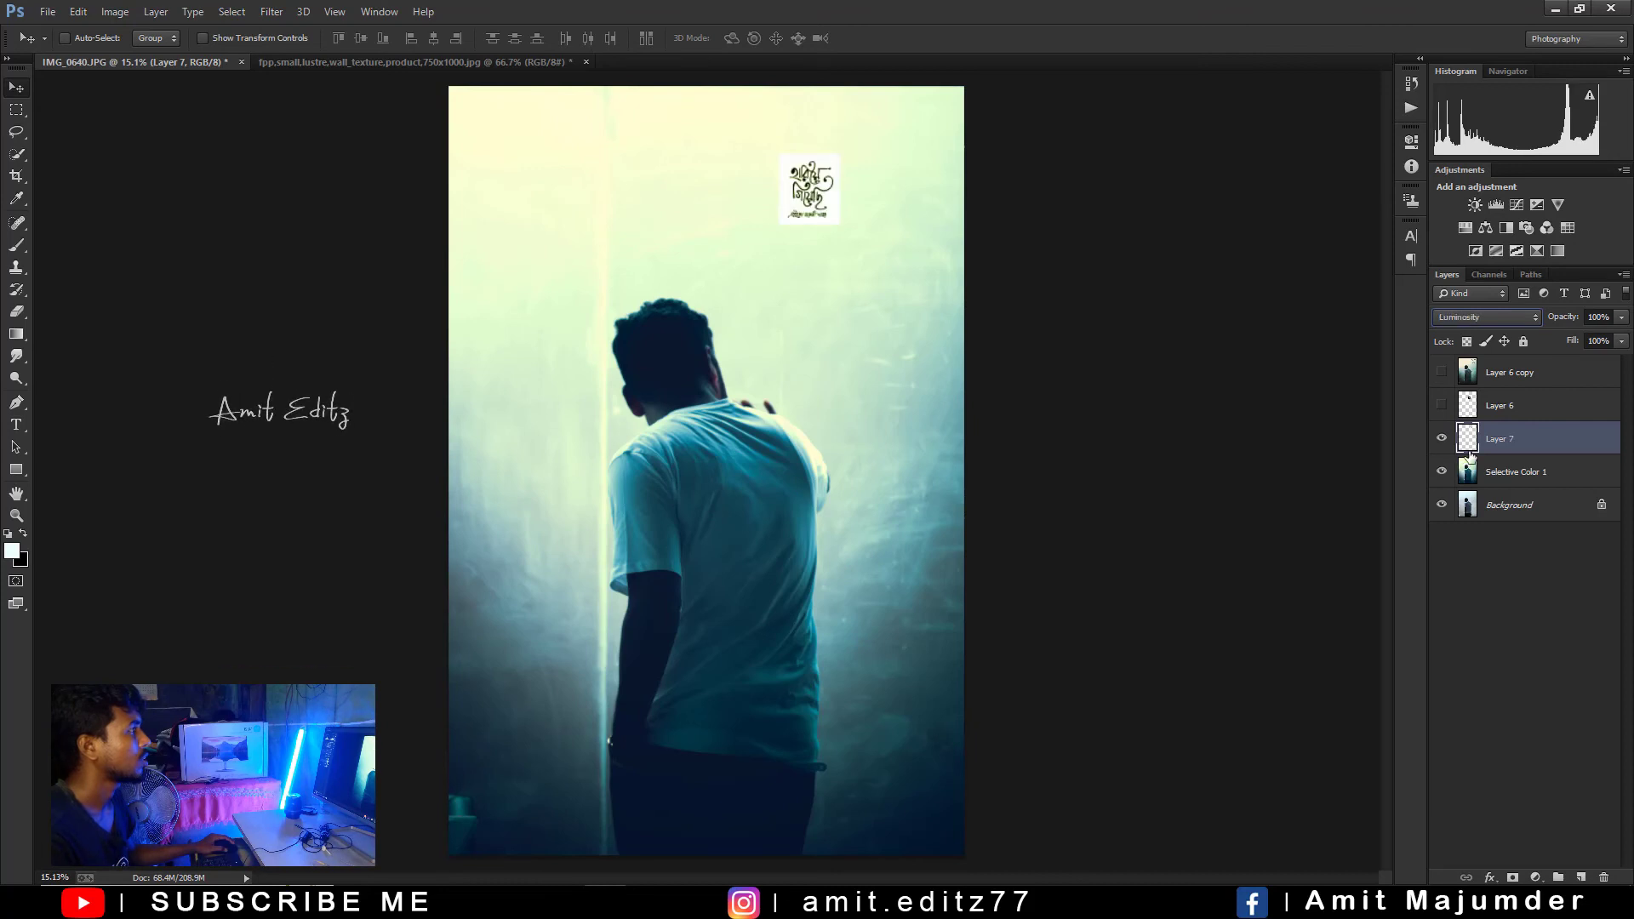
left_click(1489, 330)
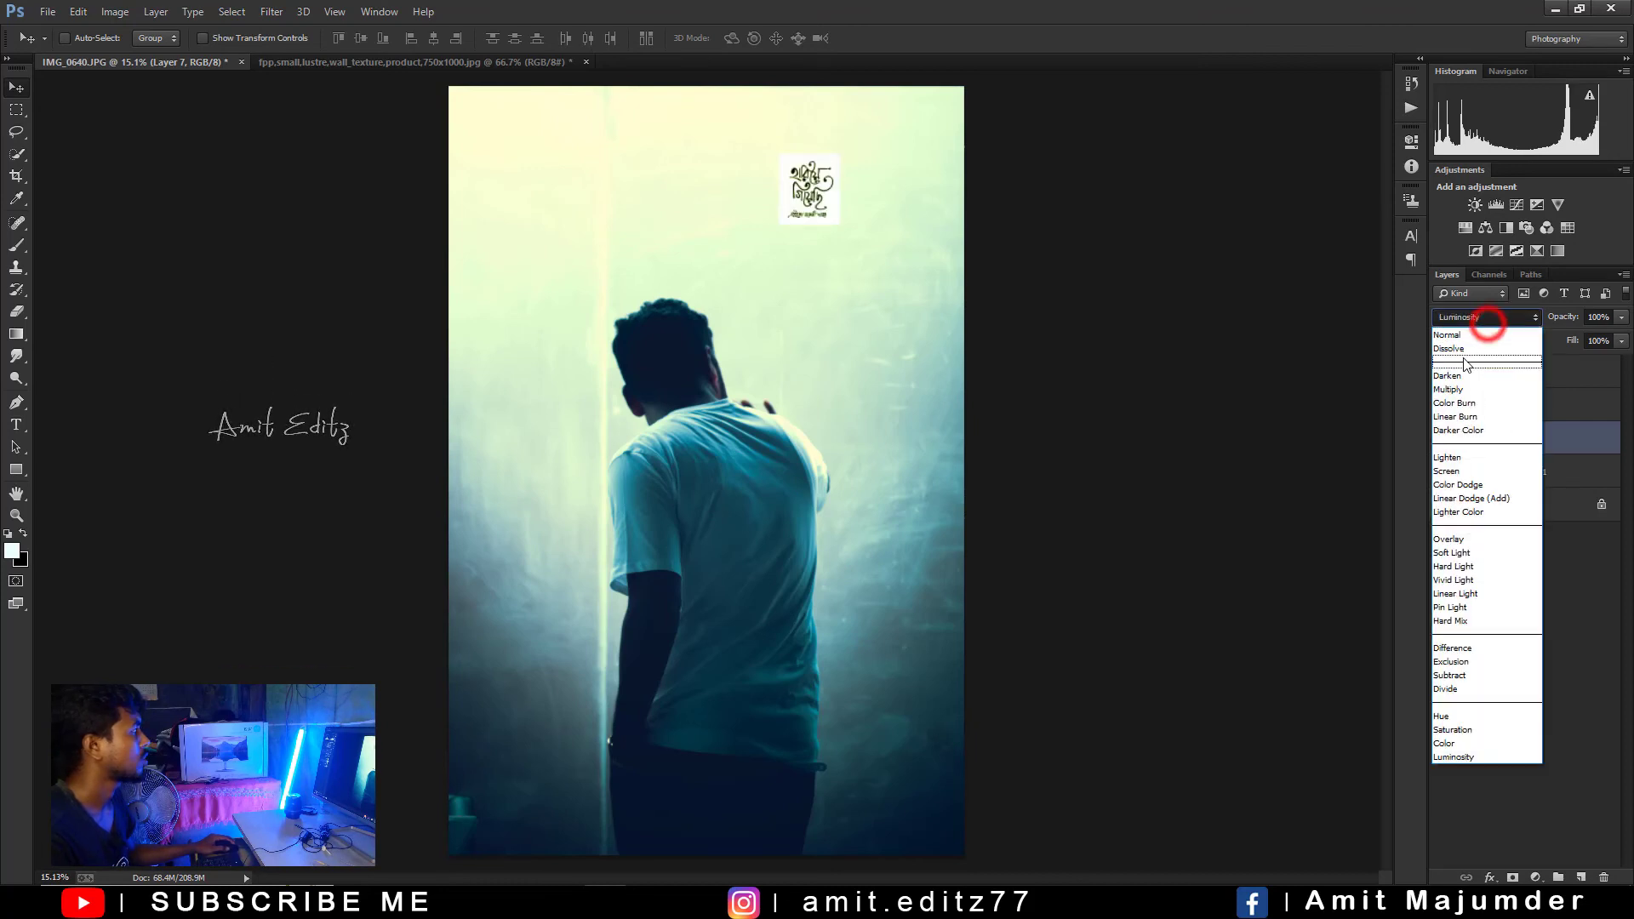
left_click(1462, 371)
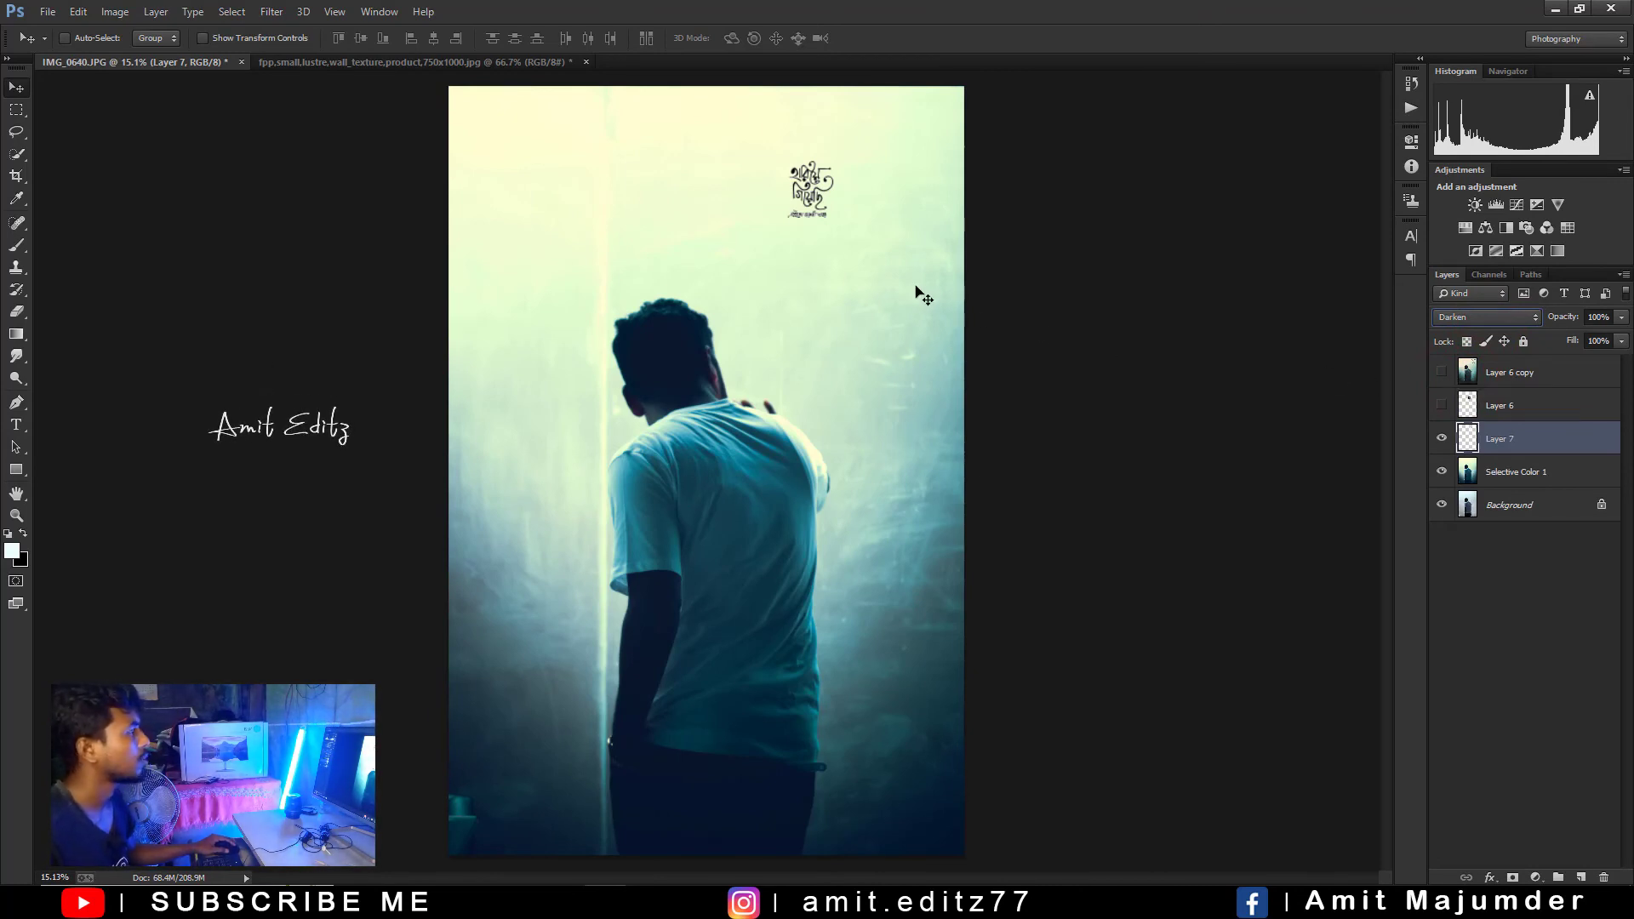
Enlarge the title to about 297% and move it to the top-right corner.
key("ctrl+t")
left_click_drag(842, 226, 885, 274)
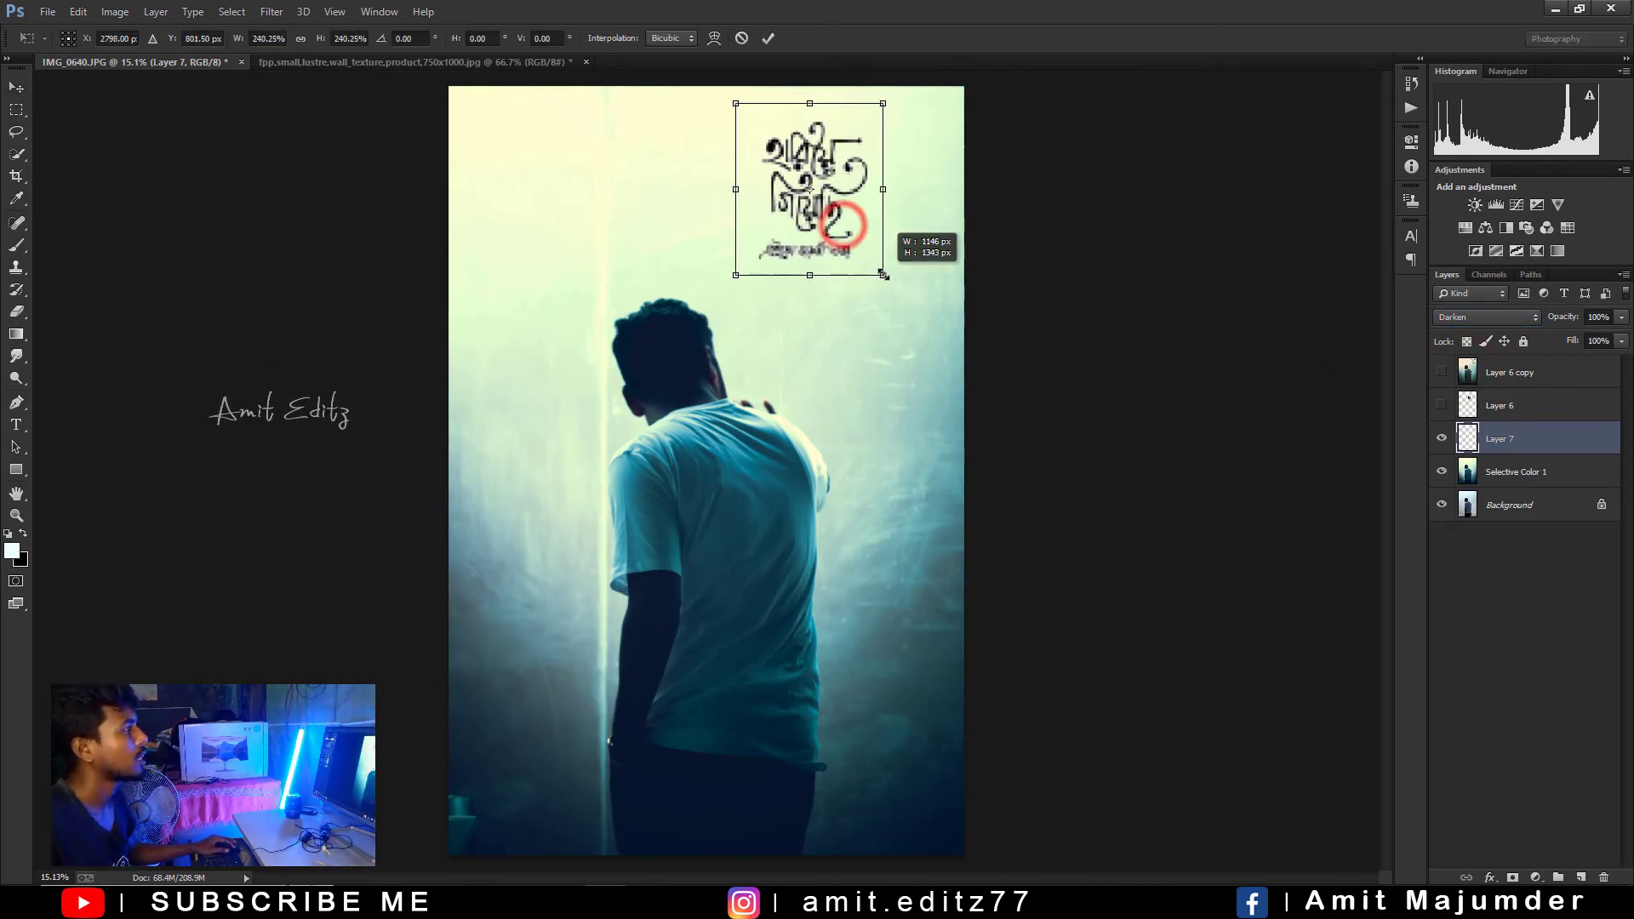
left_click_drag(857, 211, 919, 195)
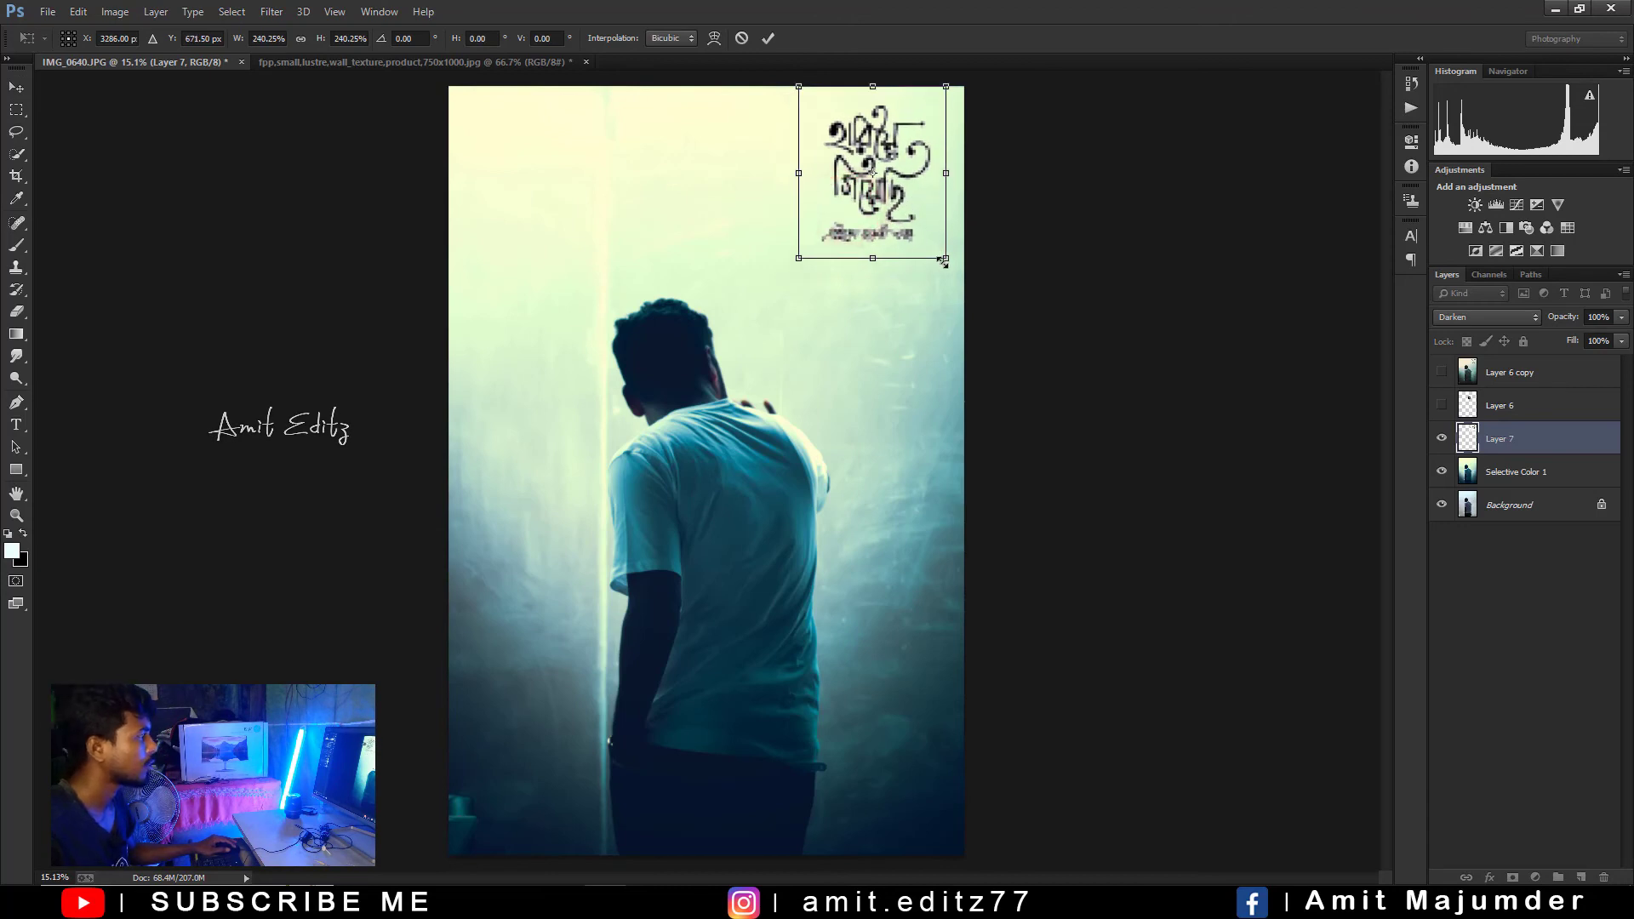
mouse_move(944, 262)
left_mouse_down("alt")
mouse_move(962, 278)
mouse_move(919, 241)
left_mouse_up("alt")
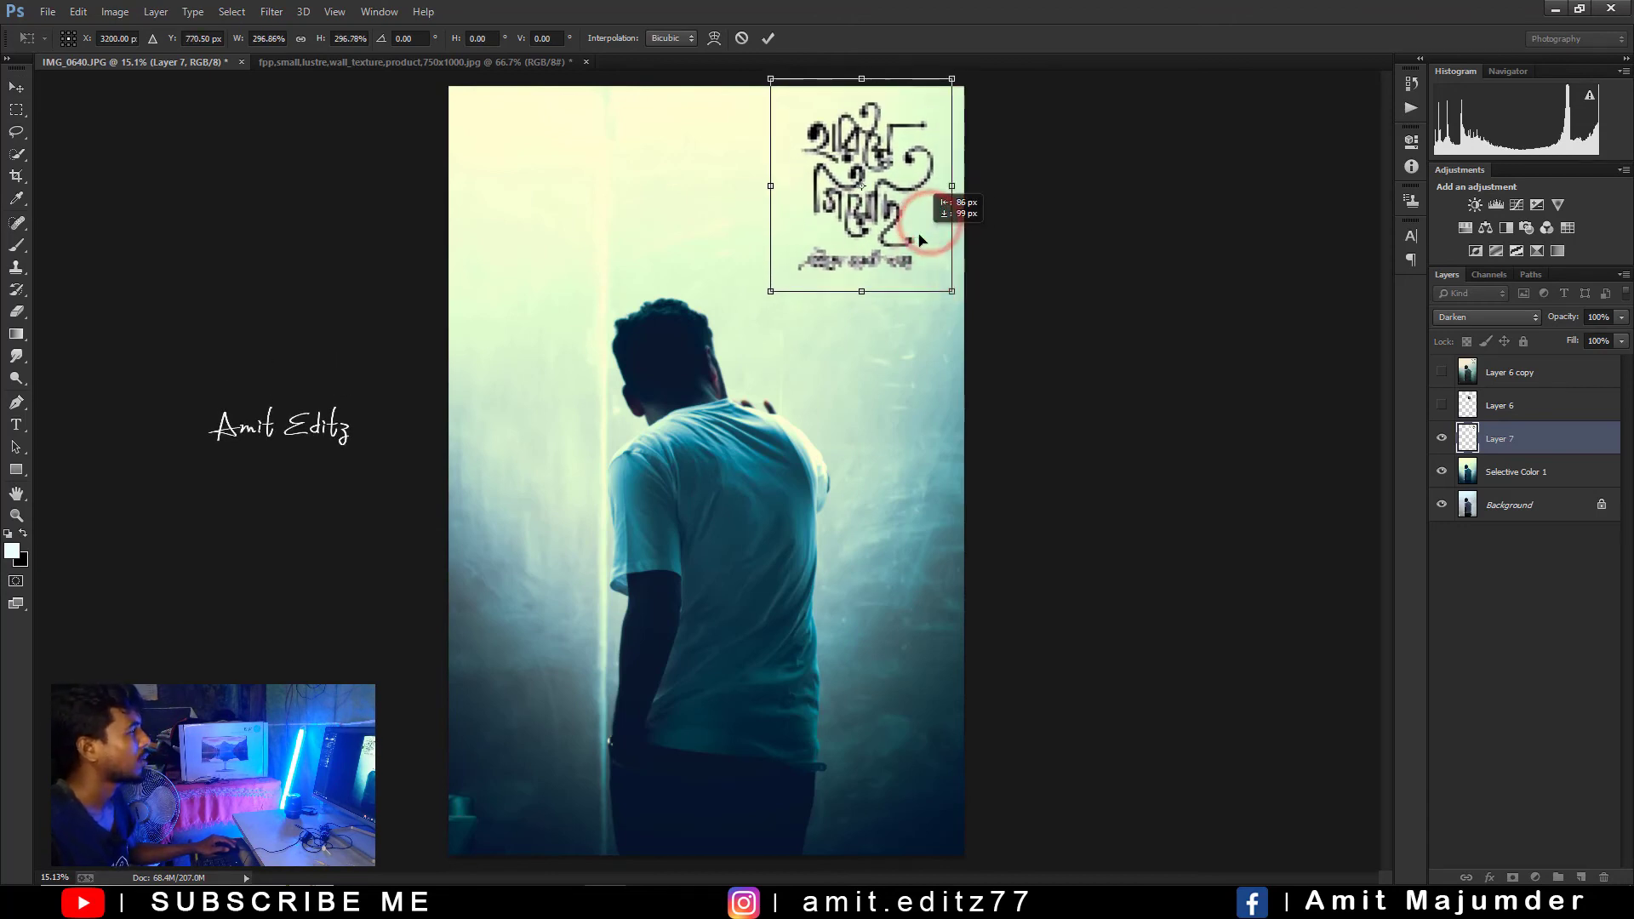
key("Return")
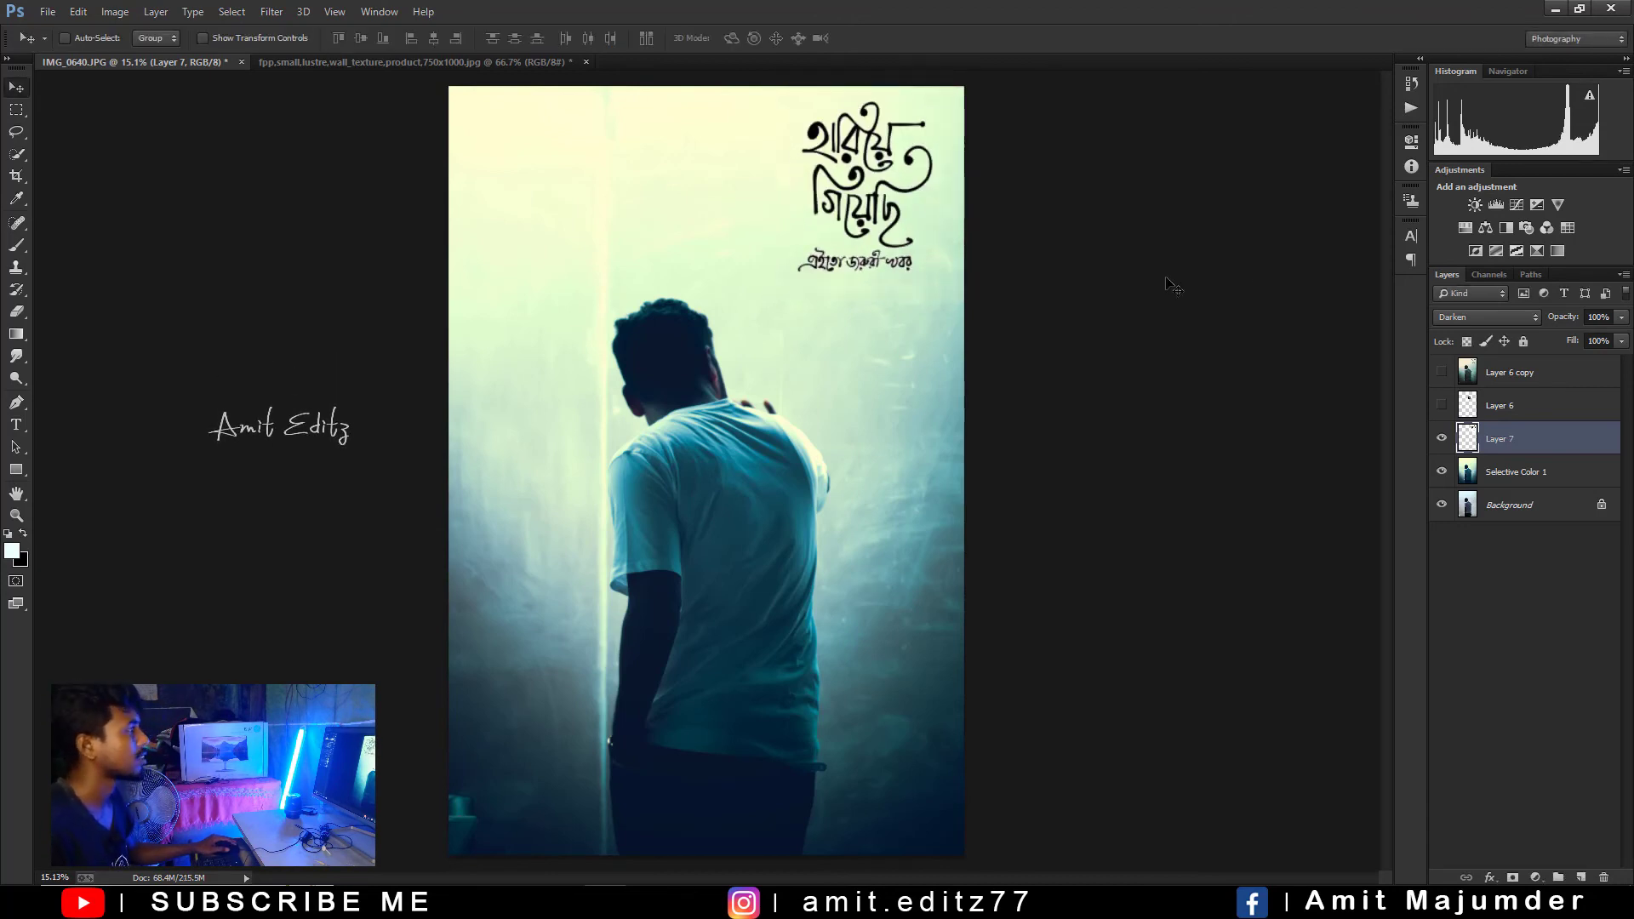
Fade the title layer to 66% opacity and view the whole image.
left_click(1622, 317)
left_click_drag(1620, 337, 1594, 340)
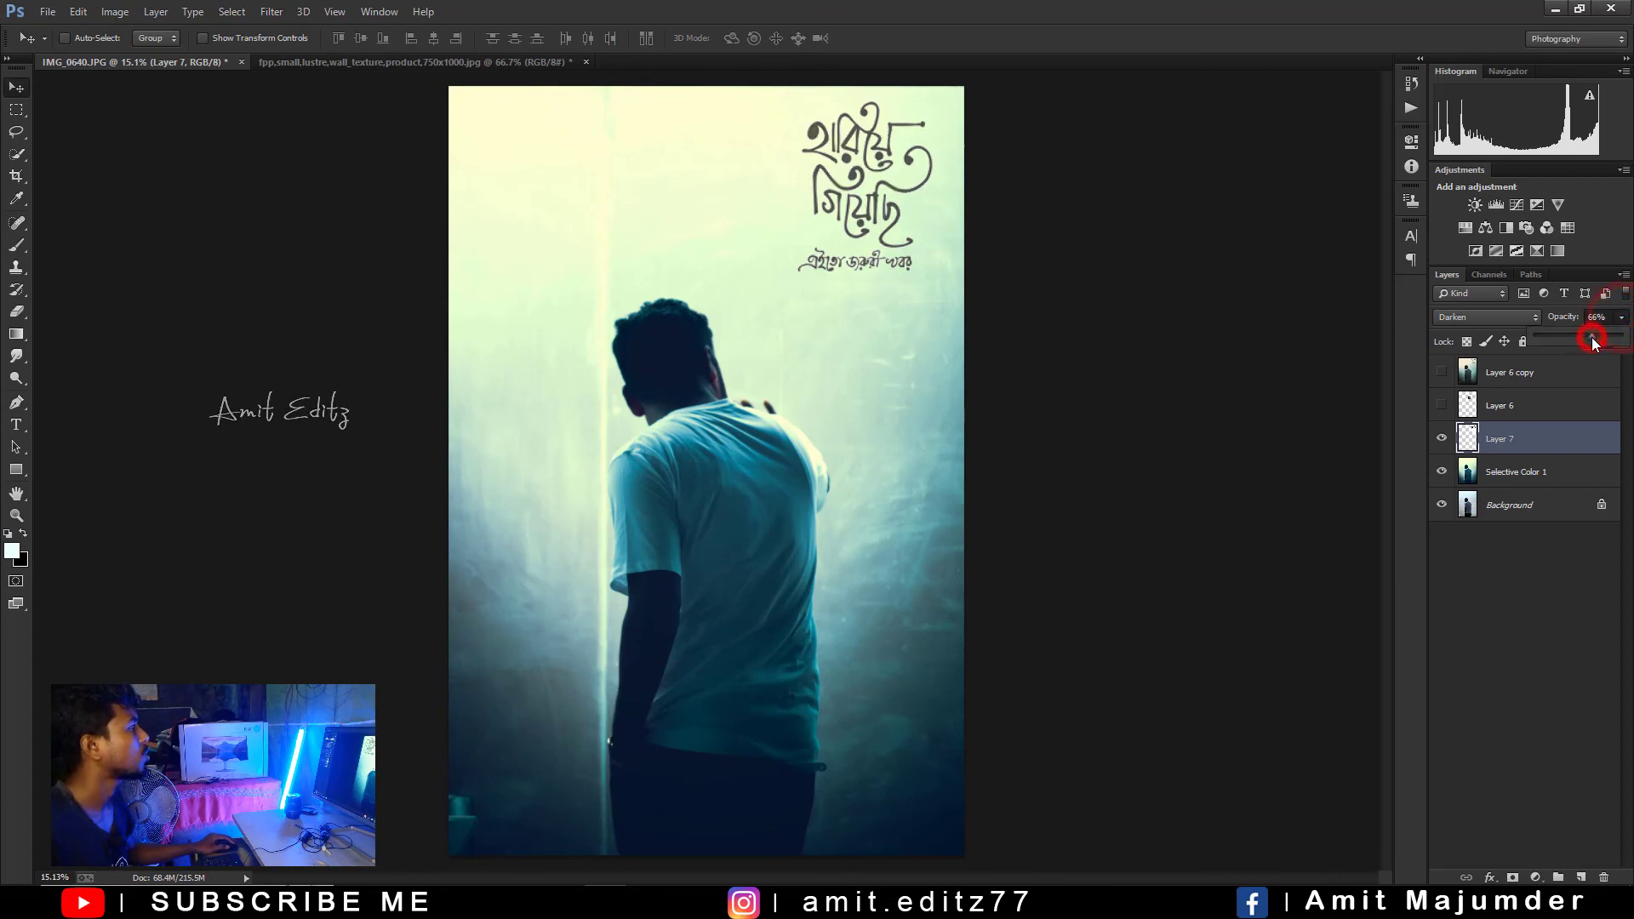
key("ctrl+minus")
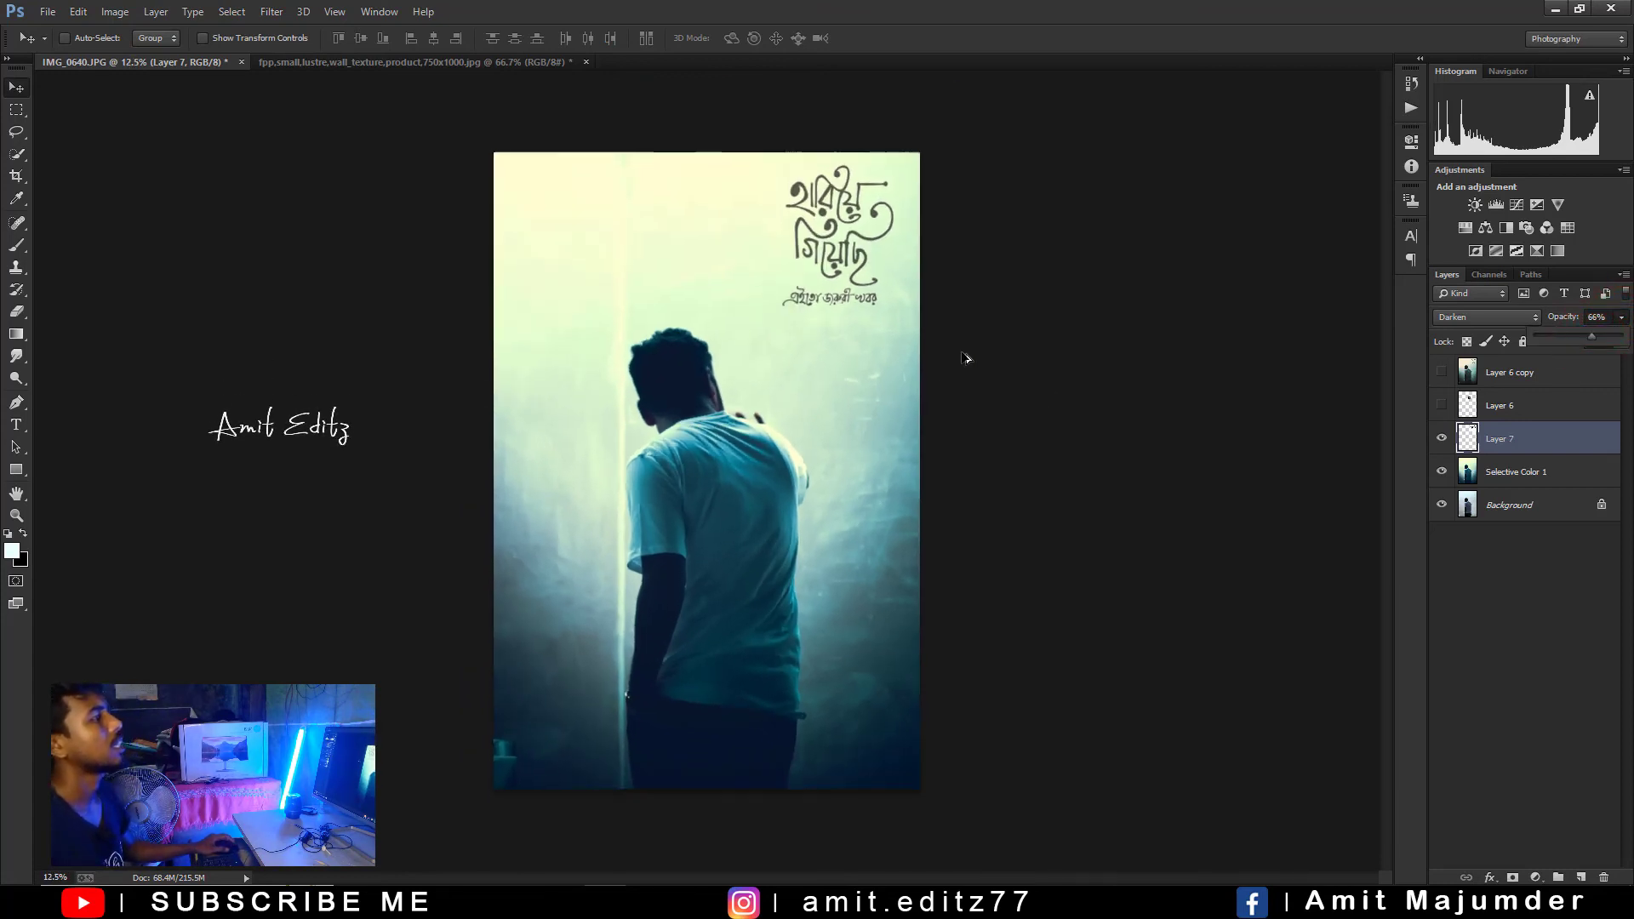
left_click(1540, 476, "ctrl")
Merge the Bengali title and Selective Color 1 into Layer 7, then toggle its visibility to check.
right_click(1542, 473)
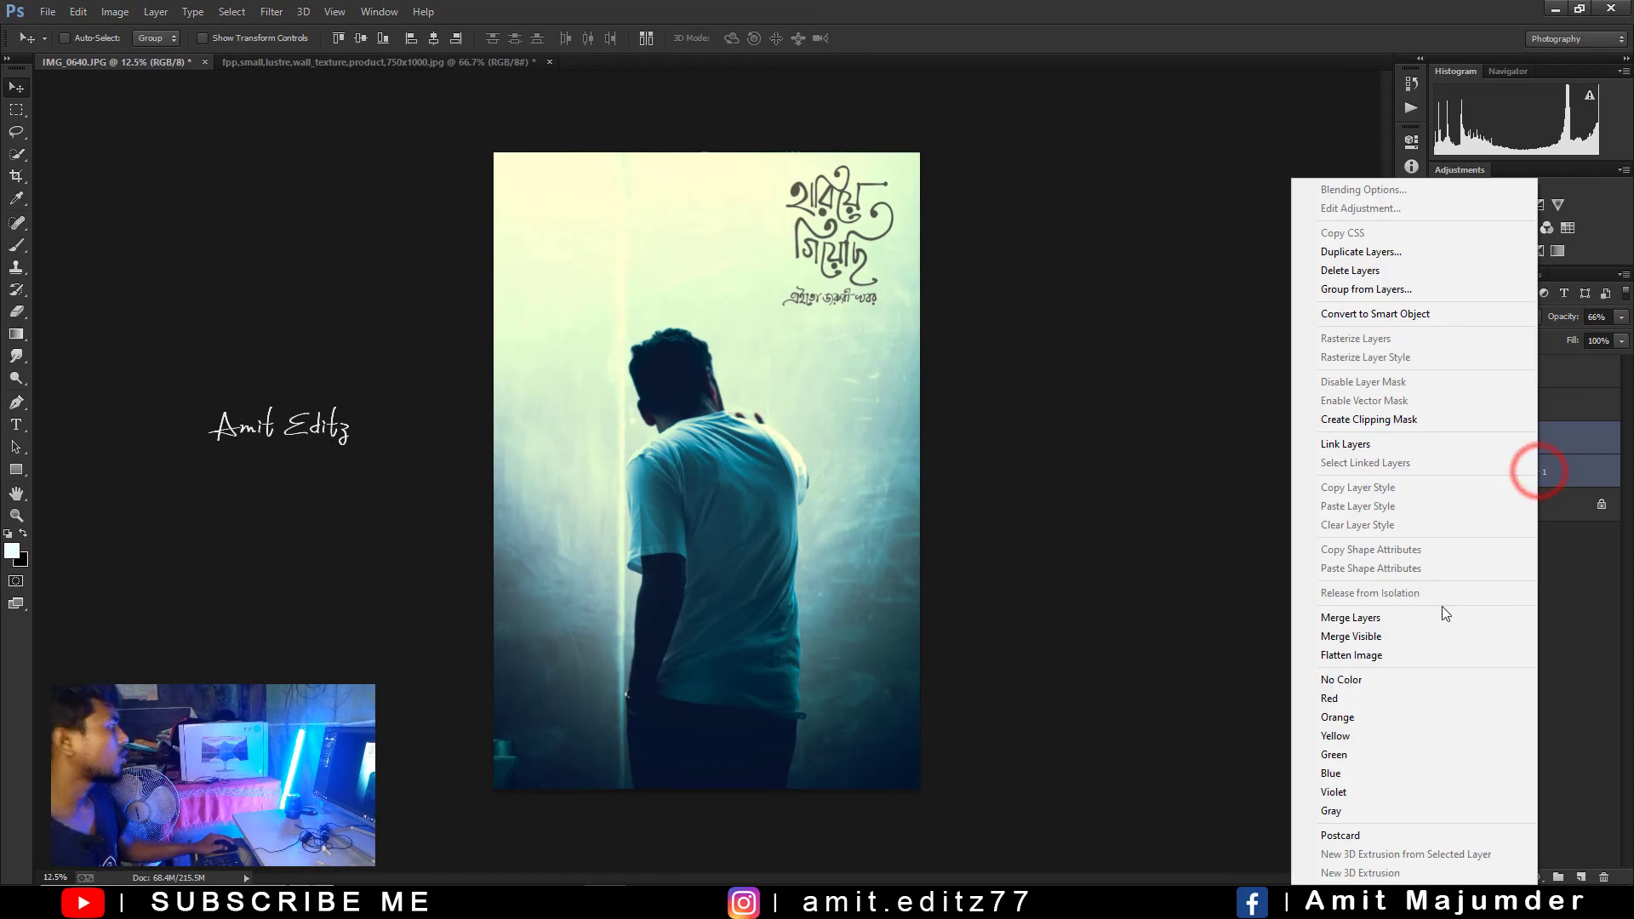
left_click(1432, 618)
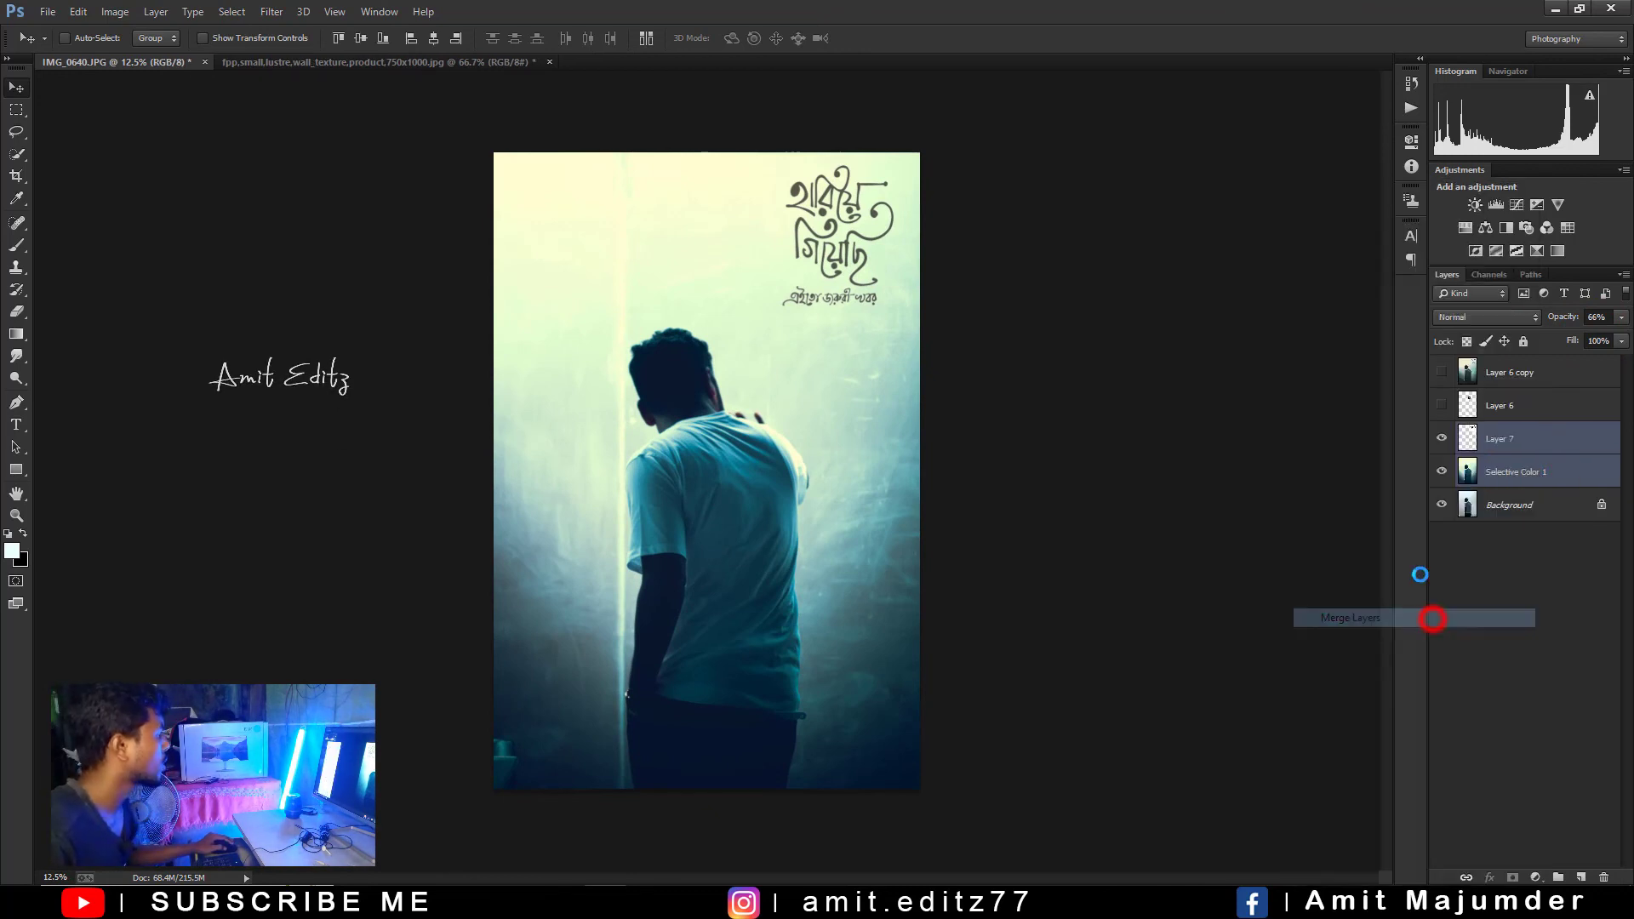
left_click(1442, 439)
left_click(1441, 438)
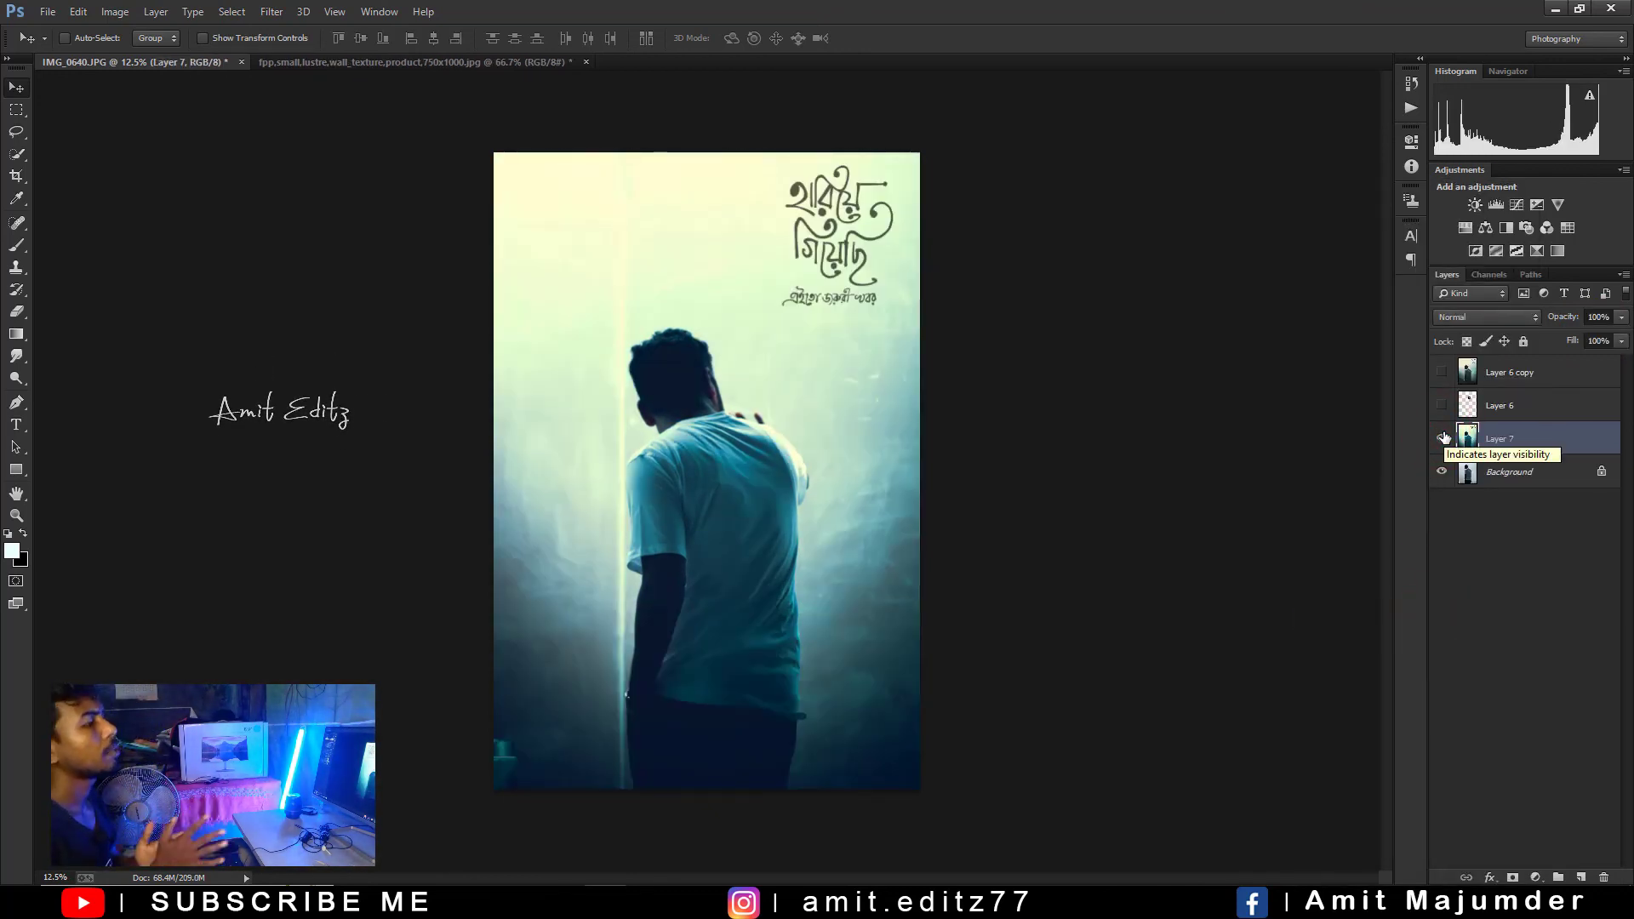